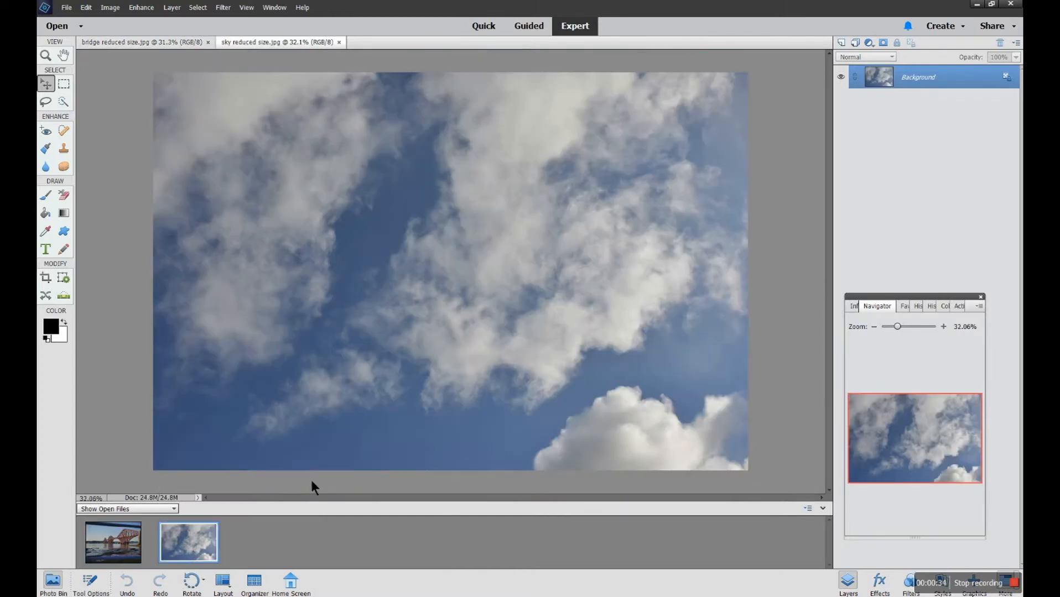
- Make bridge reduced size.jpg the active image
left_click(111, 548)
left_click_drag(197, 547, 290, 545)
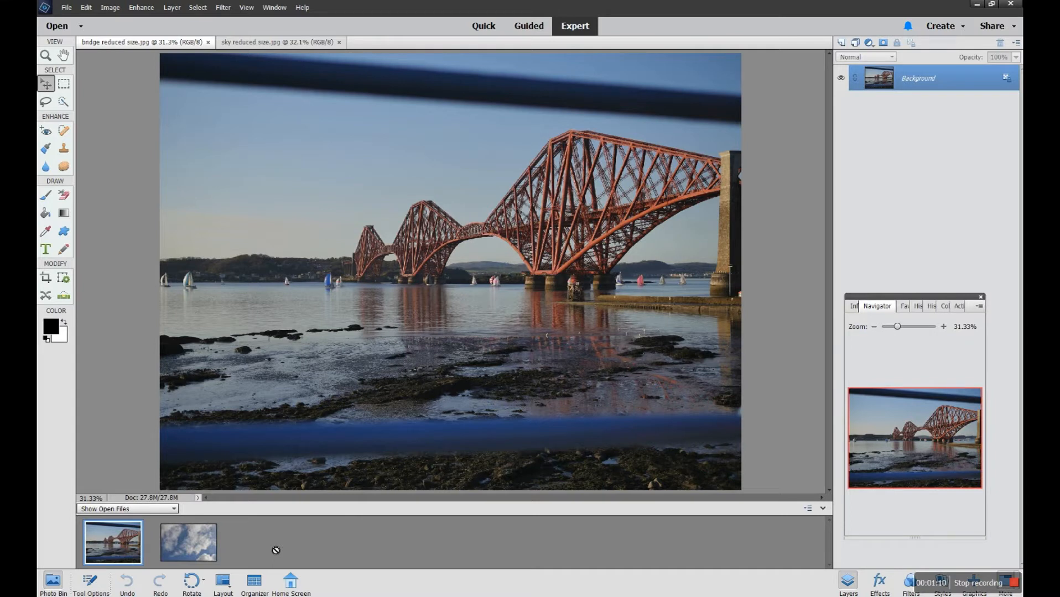
left_click_drag(276, 551, 127, 247)
left_click_drag(126, 247, 98, 193)
left_click_drag(98, 192, 81, 171)
left_click_drag(81, 172, 75, 195)
left_click_drag(915, 90, 63, 201)
- Erase part of the sky beneath the central arch with the Background Eraser at 37 px size and 68% tolerance
left_click(62, 195)
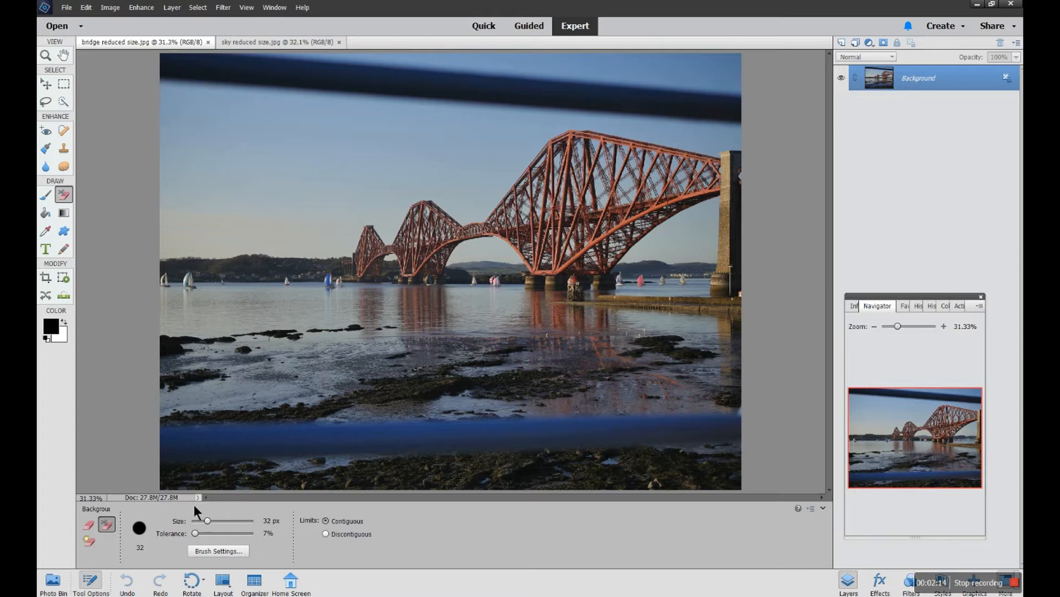
mouse_move(196, 534)
left_mouse_down()
mouse_move(233, 539)
mouse_move(206, 521)
left_mouse_up()
left_click(209, 520)
scroll(492, 256, "up", 3)
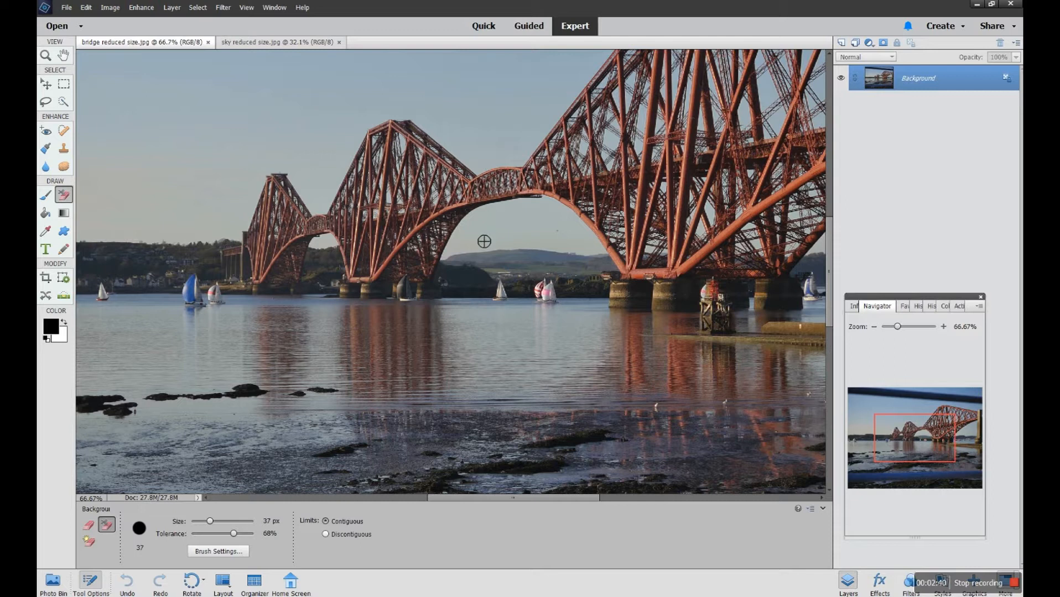
mouse_move(484, 241)
left_mouse_down()
mouse_move(506, 220)
mouse_move(539, 215)
mouse_move(485, 220)
mouse_move(454, 258)
mouse_move(505, 229)
mouse_move(486, 235)
mouse_move(481, 244)
mouse_move(515, 234)
mouse_move(504, 227)
mouse_move(546, 220)
mouse_move(511, 211)
mouse_move(552, 209)
mouse_move(562, 231)
left_mouse_up()
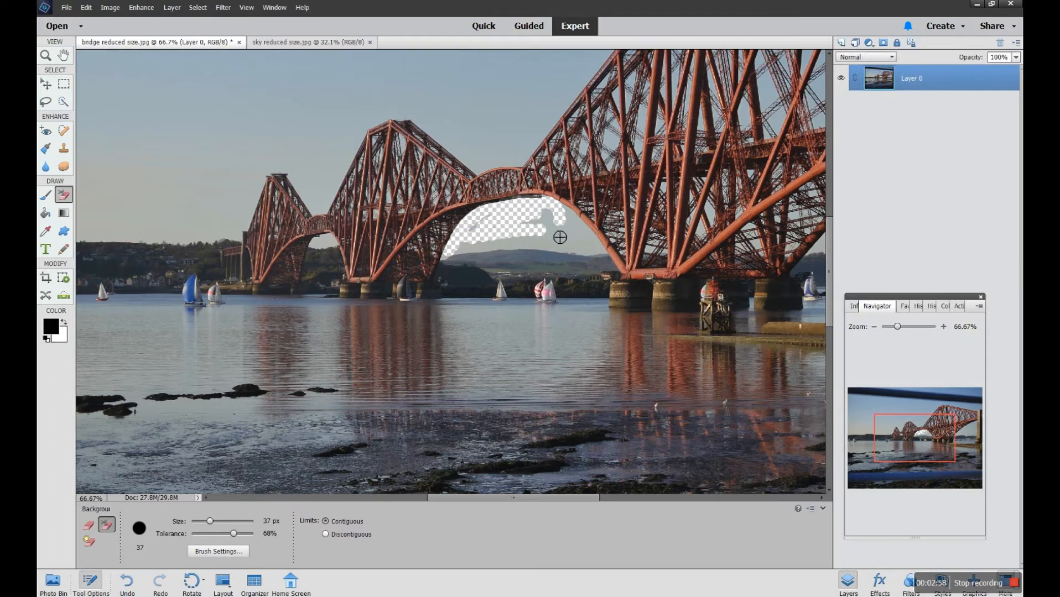
- Sample the sky colour under the central arch and erase most of the remaining sky there with the Background Eraser
left_click(577, 239, "alt")
mouse_move(555, 222)
left_mouse_down()
mouse_move(546, 228)
mouse_move(479, 238)
mouse_move(521, 244)
mouse_move(464, 255)
mouse_move(599, 259)
left_mouse_up()
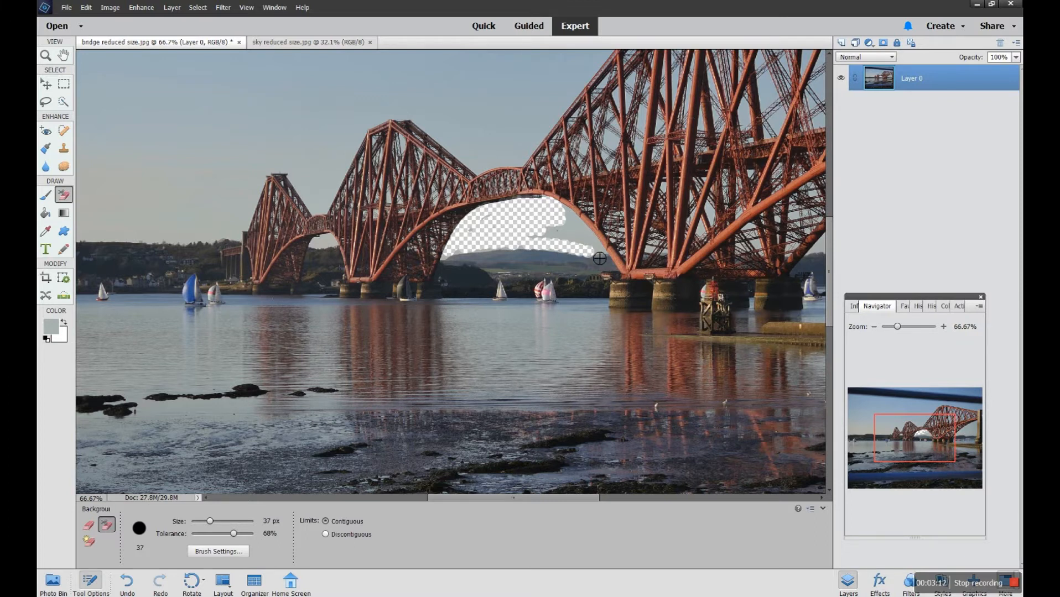
mouse_move(555, 224)
left_mouse_down()
mouse_move(591, 244)
mouse_move(558, 232)
mouse_move(545, 232)
mouse_move(574, 240)
mouse_move(535, 243)
mouse_move(567, 245)
mouse_move(556, 223)
left_mouse_up()
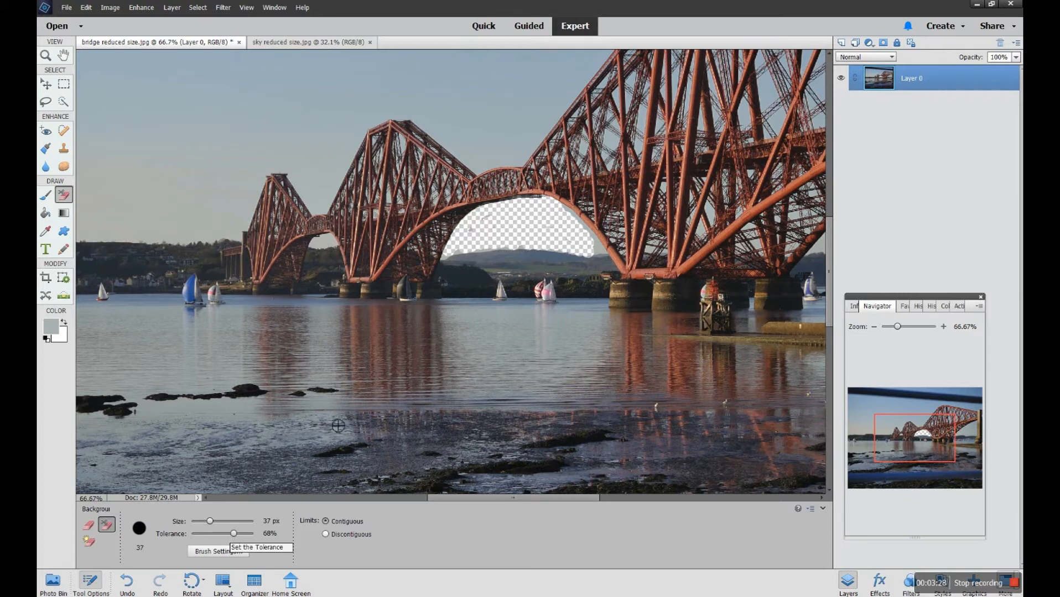
- Try erasing the sky along the right edge of the central arch at 68% tolerance, and undo that stroke
mouse_move(553, 209)
left_mouse_down()
mouse_move(588, 220)
mouse_move(615, 258)
left_mouse_up()
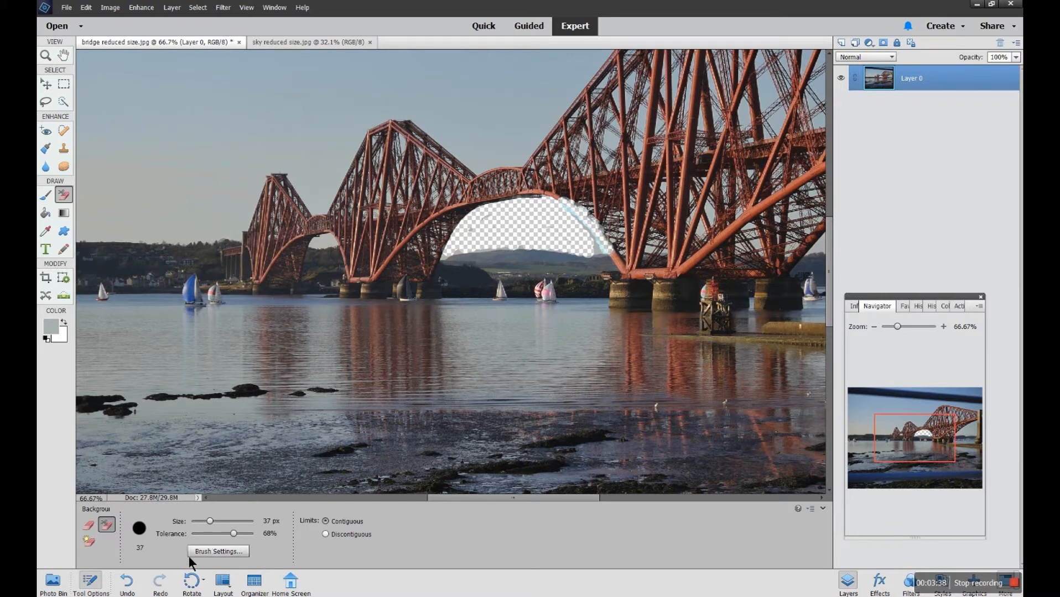
left_click(127, 582)
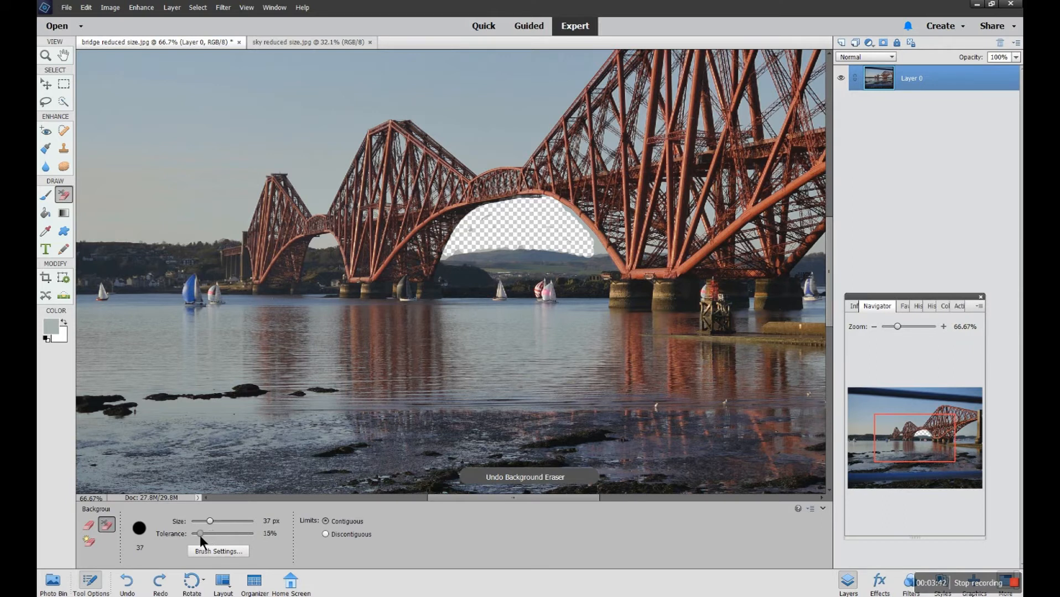
- Lower the eraser tolerance to 9% and erase the sky beside and between the girders of the large truss
left_click_drag(199, 534, 196, 534)
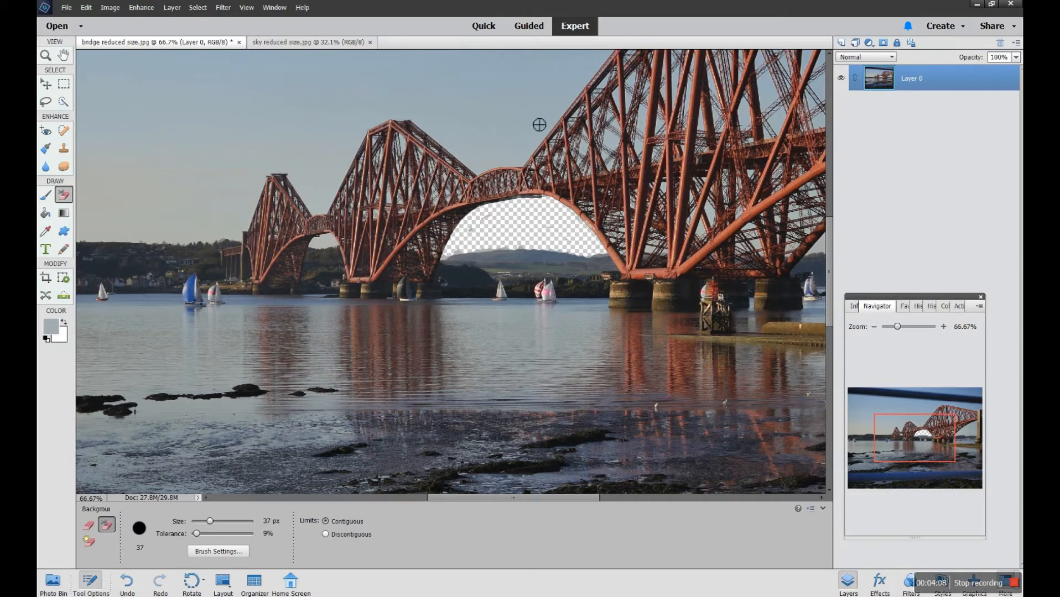
mouse_move(536, 114)
left_mouse_down()
mouse_move(531, 161)
mouse_move(566, 113)
mouse_move(538, 130)
mouse_move(579, 117)
mouse_move(565, 135)
left_mouse_up()
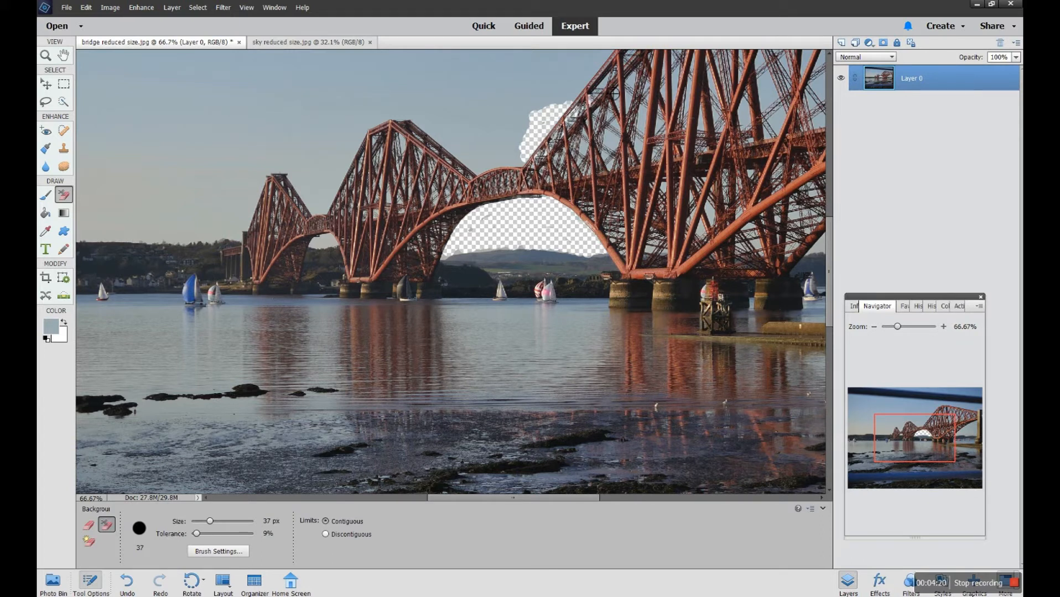
left_click_drag(618, 84, 586, 127)
left_click_drag(615, 91, 625, 108)
left_click_drag(631, 96, 631, 113)
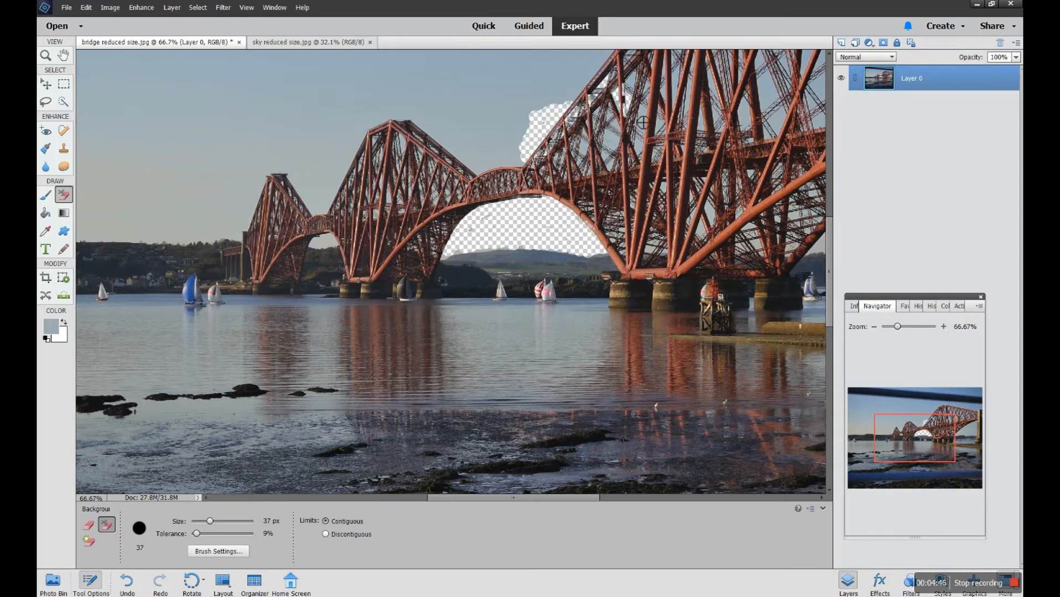
left_click_drag(643, 119, 642, 113)
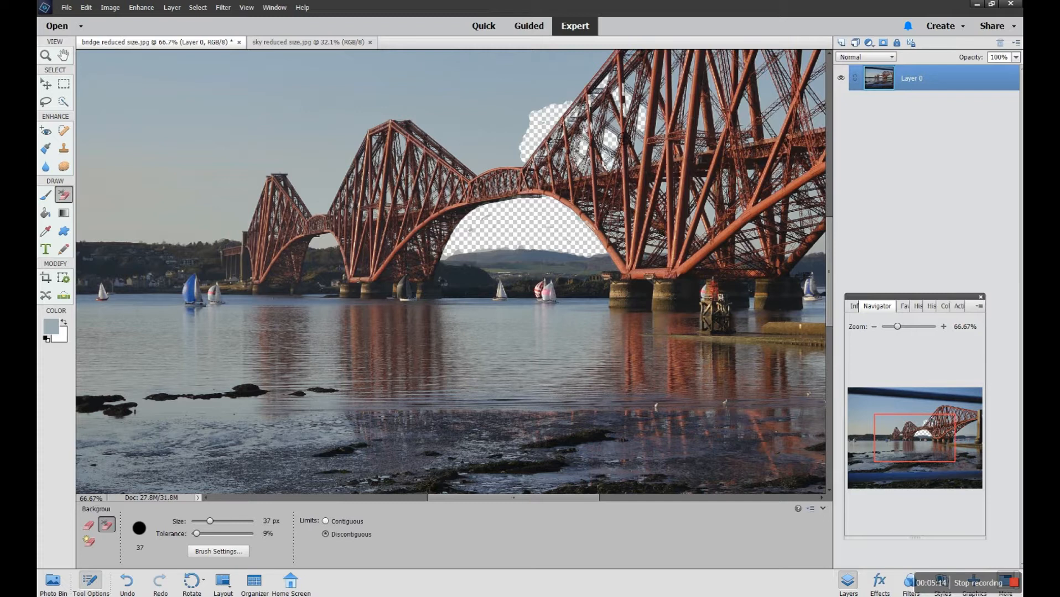
- Erase sky gaps between the girders further right in the large truss with the eraser limits set to Discontiguous
left_click(701, 104)
left_click(704, 122)
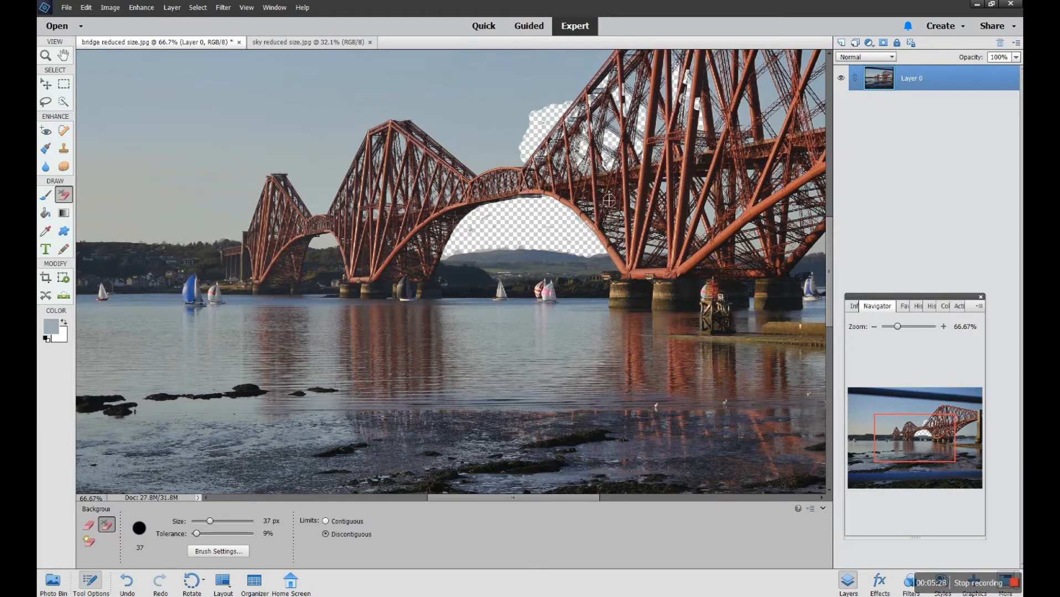
mouse_move(748, 96)
left_mouse_down()
mouse_move(751, 133)
mouse_move(759, 121)
left_mouse_up()
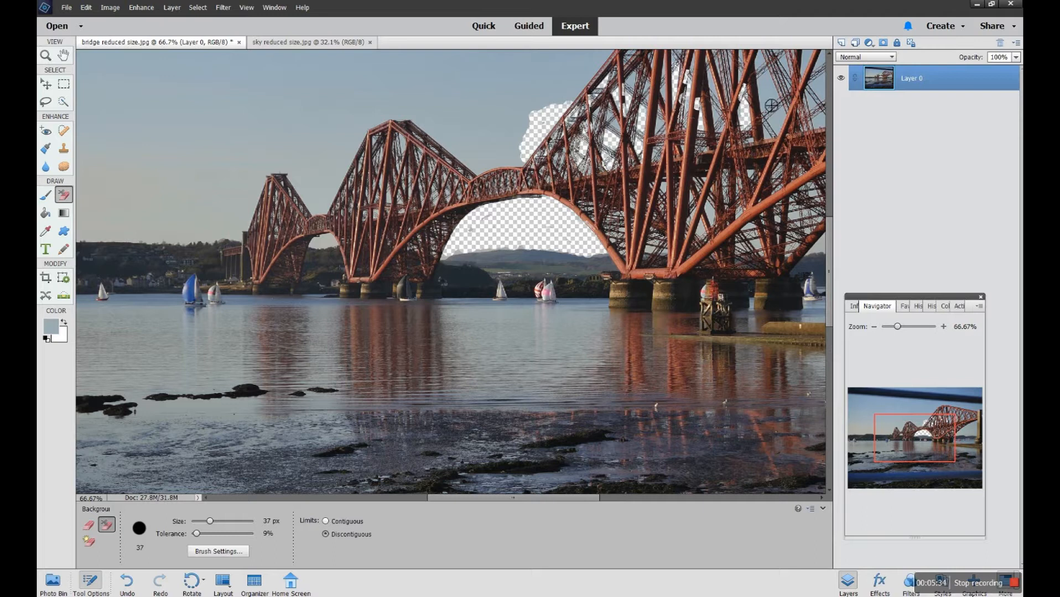
mouse_move(770, 85)
left_mouse_down()
mouse_move(763, 106)
mouse_move(764, 84)
mouse_move(785, 111)
mouse_move(767, 116)
left_mouse_up()
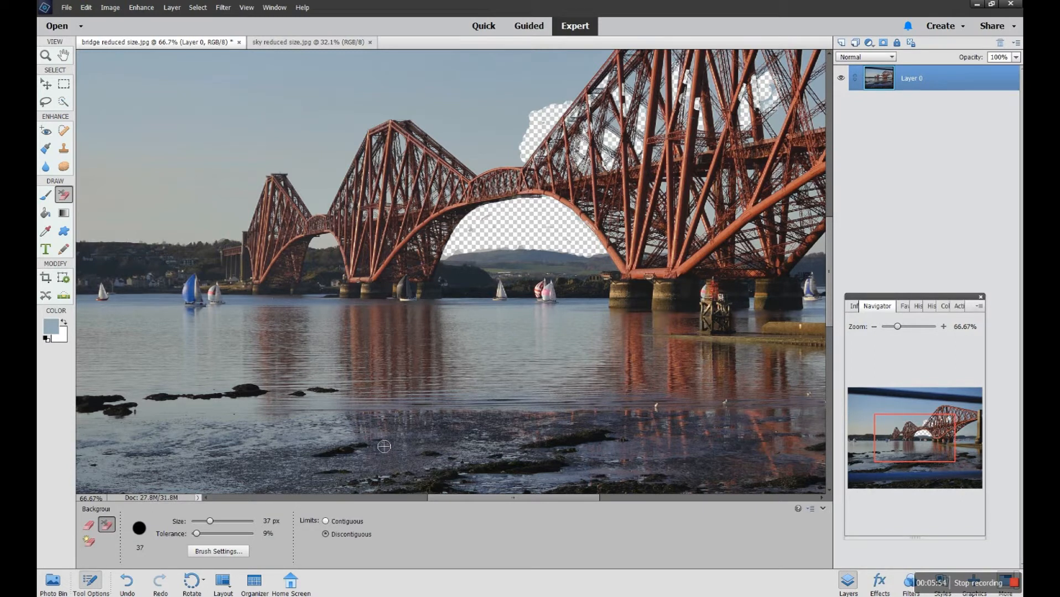
- Try the Contiguous limit and erase further sky gaps in the middle and large bridge trusses
left_click(325, 521)
left_click(407, 147)
mouse_move(780, 127)
left_mouse_down()
mouse_move(788, 119)
mouse_move(781, 133)
left_mouse_up()
- Delete every Background Eraser state from the image history, back to the opened bridge photo
left_click(918, 306)
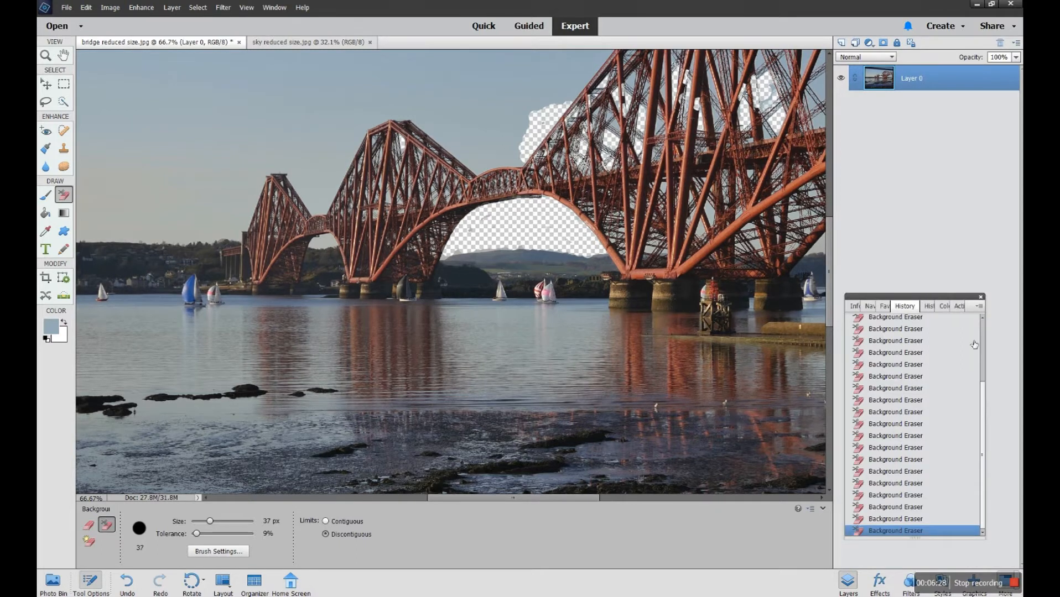
left_click_drag(983, 392, 982, 324)
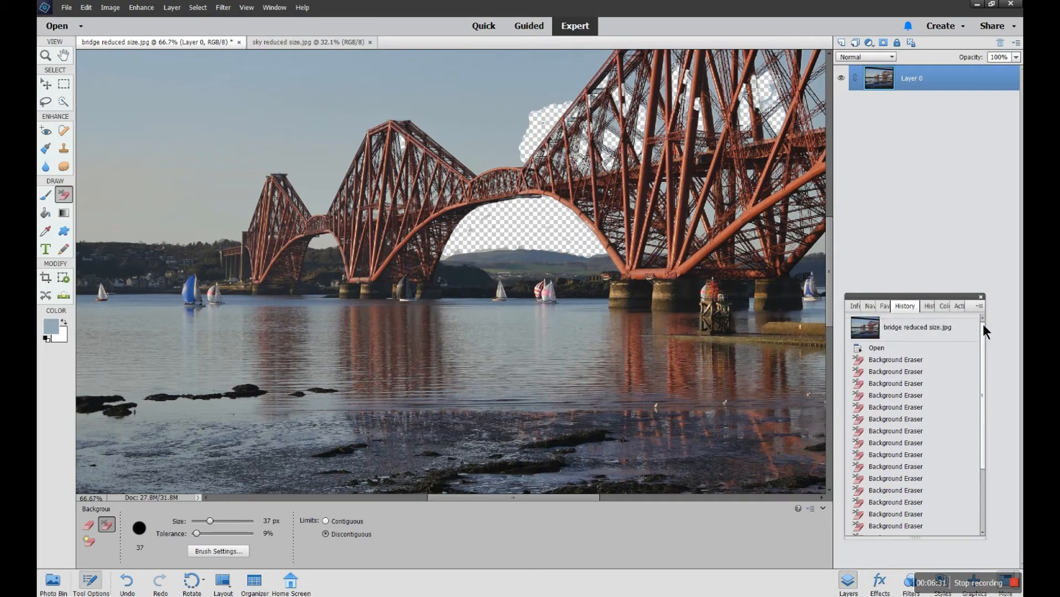
left_click(909, 361)
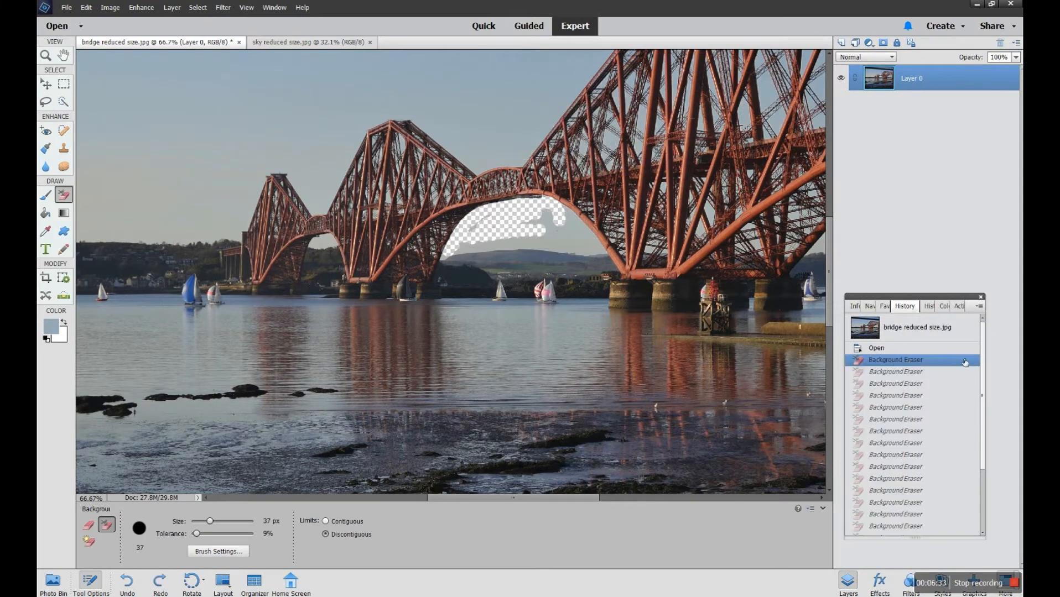
right_click(916, 371)
left_click(925, 375)
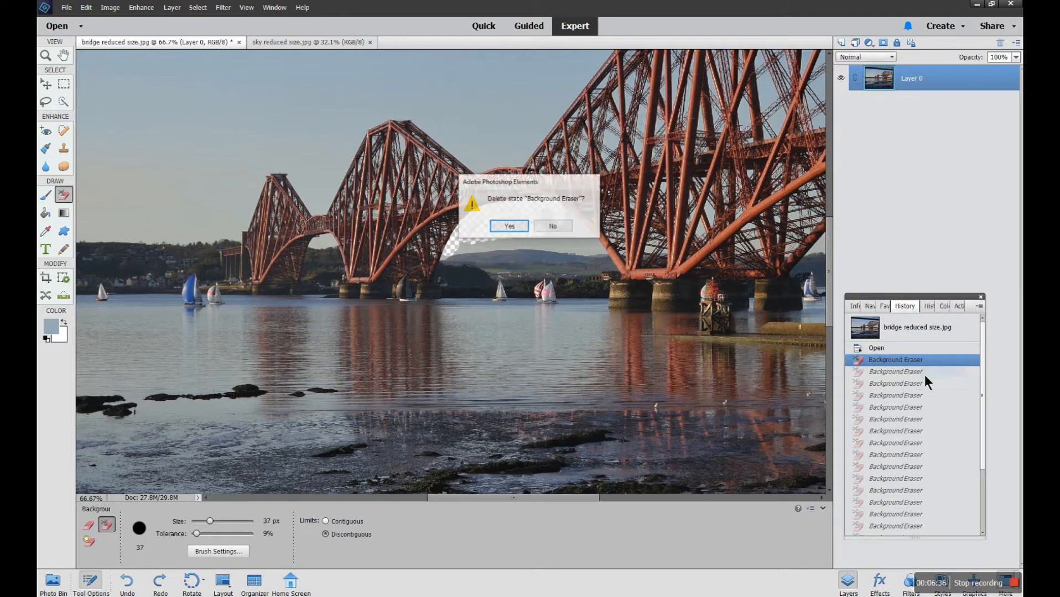
left_click(504, 228)
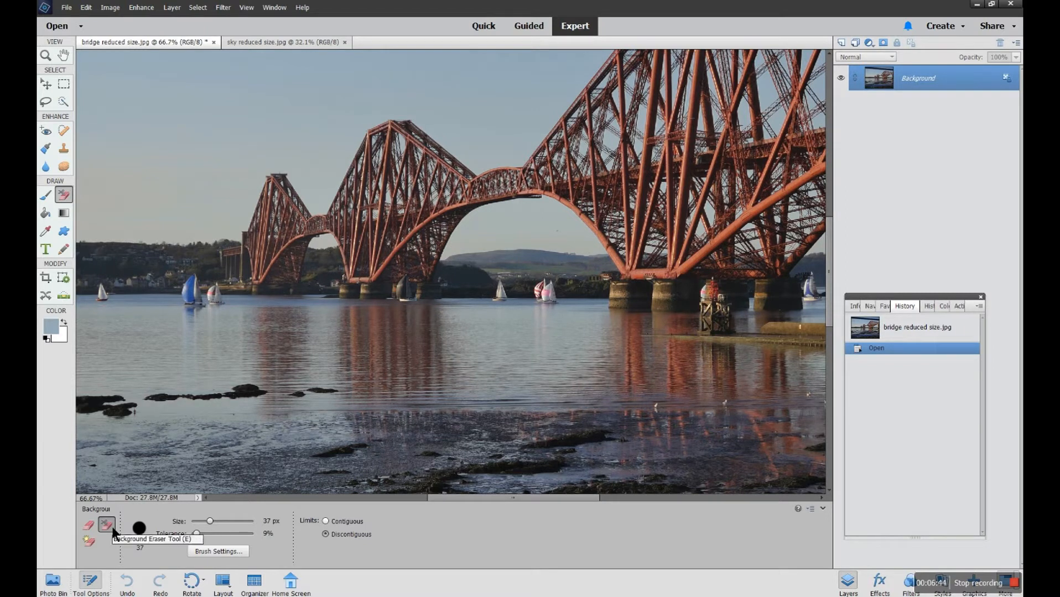
- Try selecting the sky with the Magic Wand at tolerance 164, and check the selection across the whole photo
left_click(62, 102)
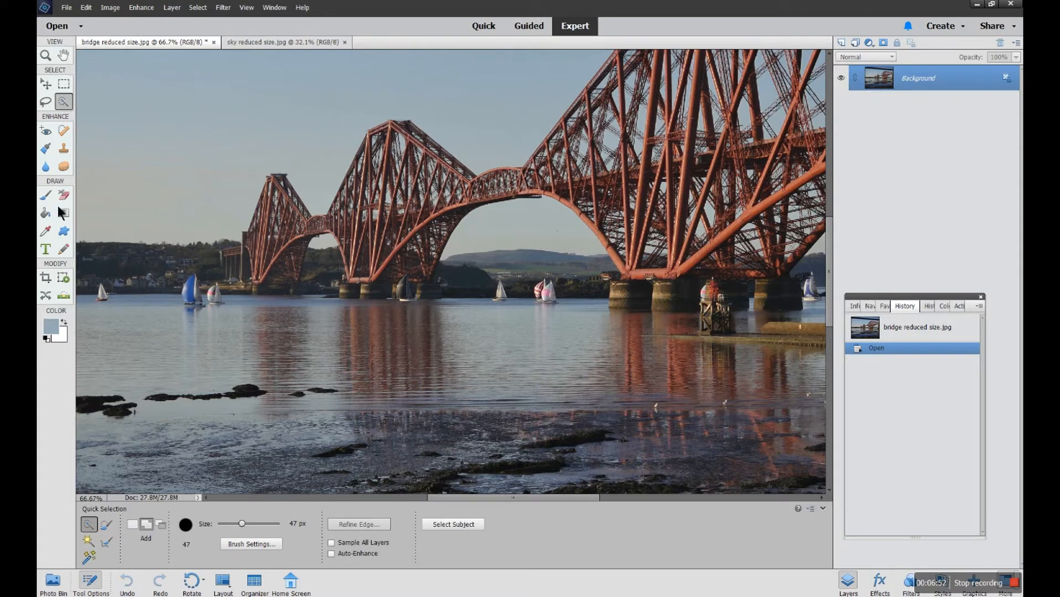
left_click(88, 540)
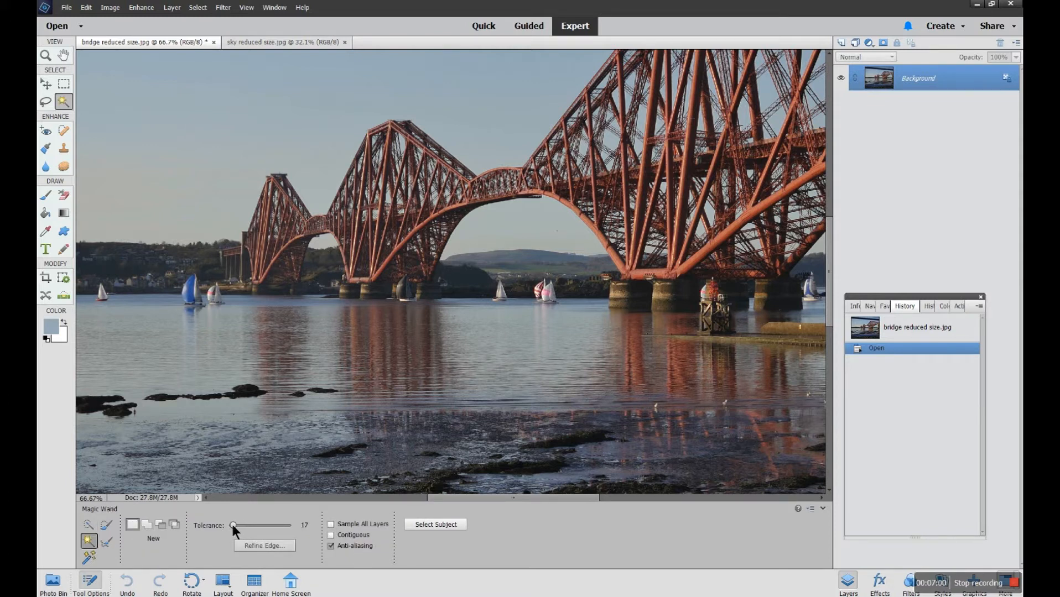
left_click_drag(232, 525, 256, 526)
left_click_drag(258, 525, 245, 523)
left_click_drag(233, 525, 254, 526)
left_click(317, 134)
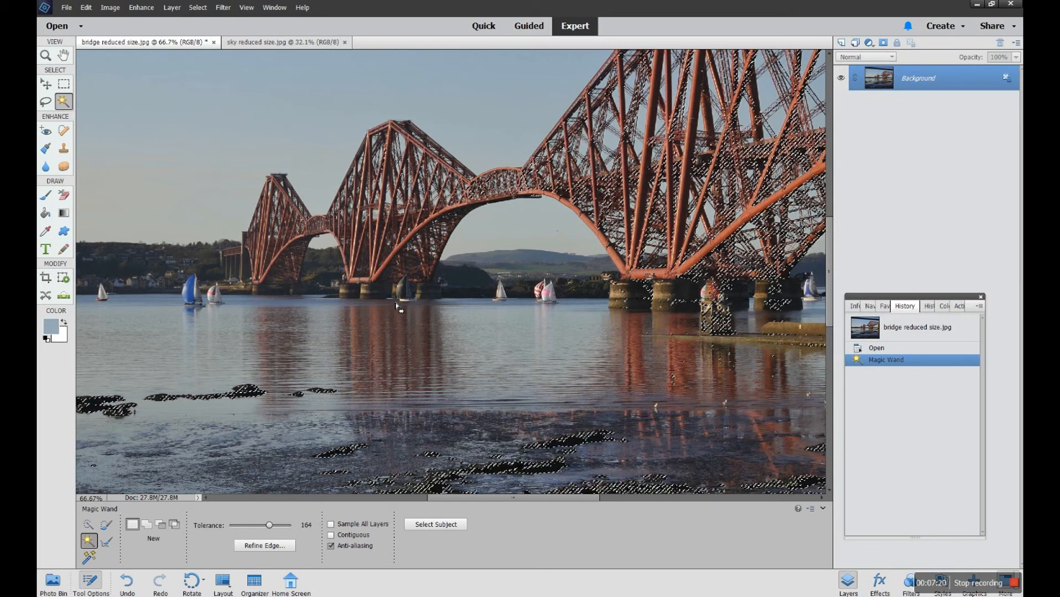
key("ctrl+minus")
key("ctrl+minus")
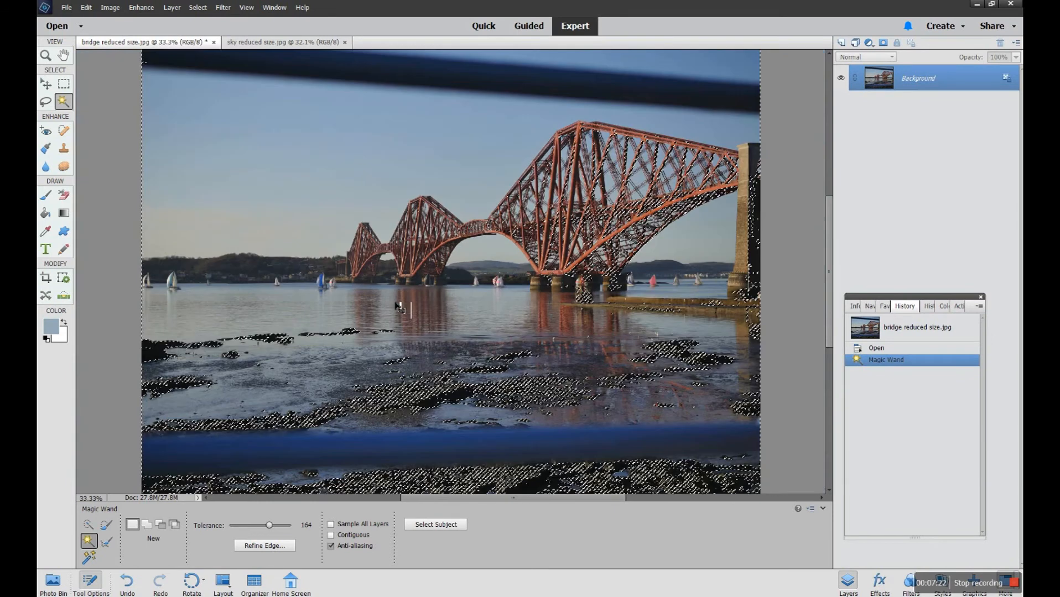
key("ctrl+minus")
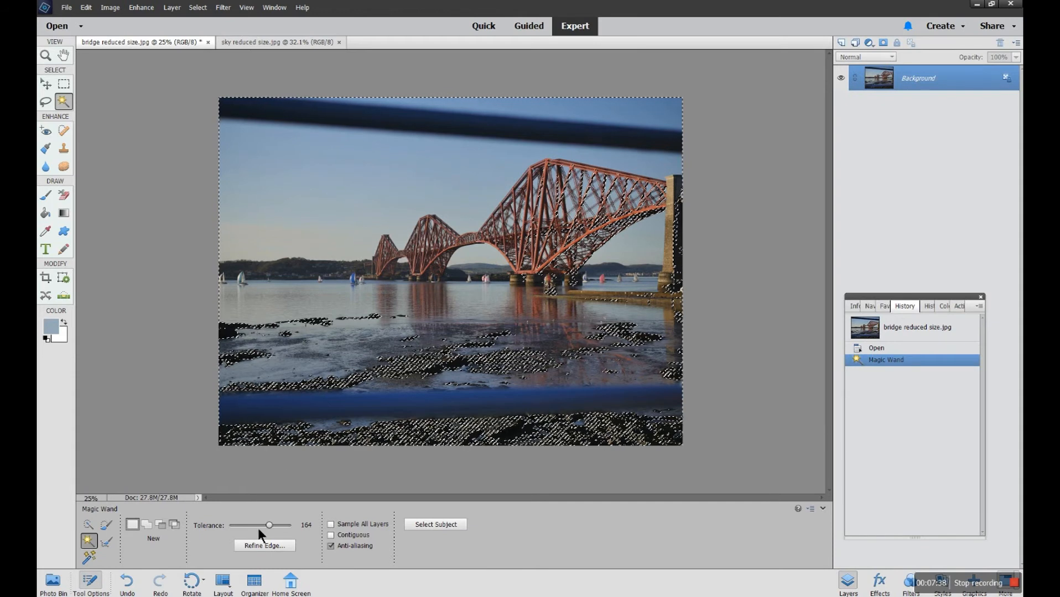
- Clear the selection and reselect the main blue sky with the Magic Wand at tolerance 25
left_click_drag(259, 525, 234, 524)
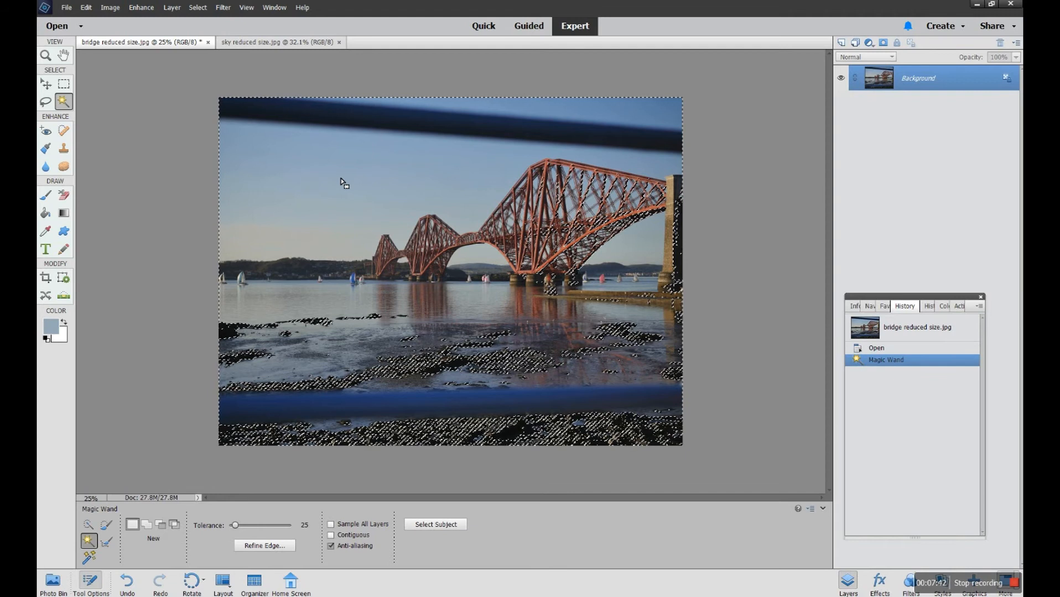
key("ctrl+d")
left_click(373, 189)
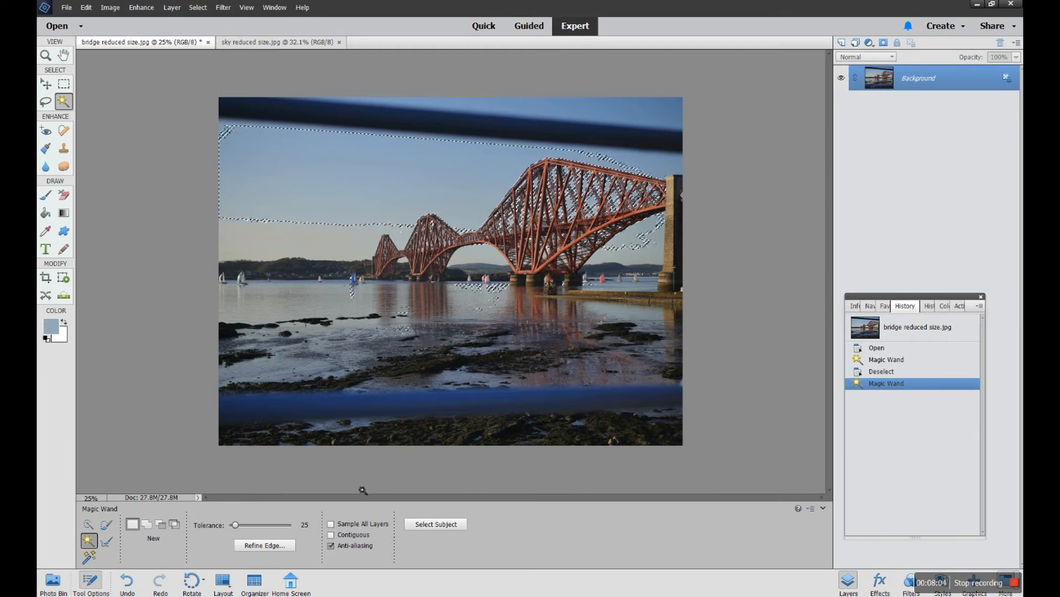
- Reselect the sky with Contiguous off, adding the pale sky near the horizon and the blue sky above the upper railing
left_click(332, 535)
left_click(331, 534)
left_click(262, 246)
key("shift")
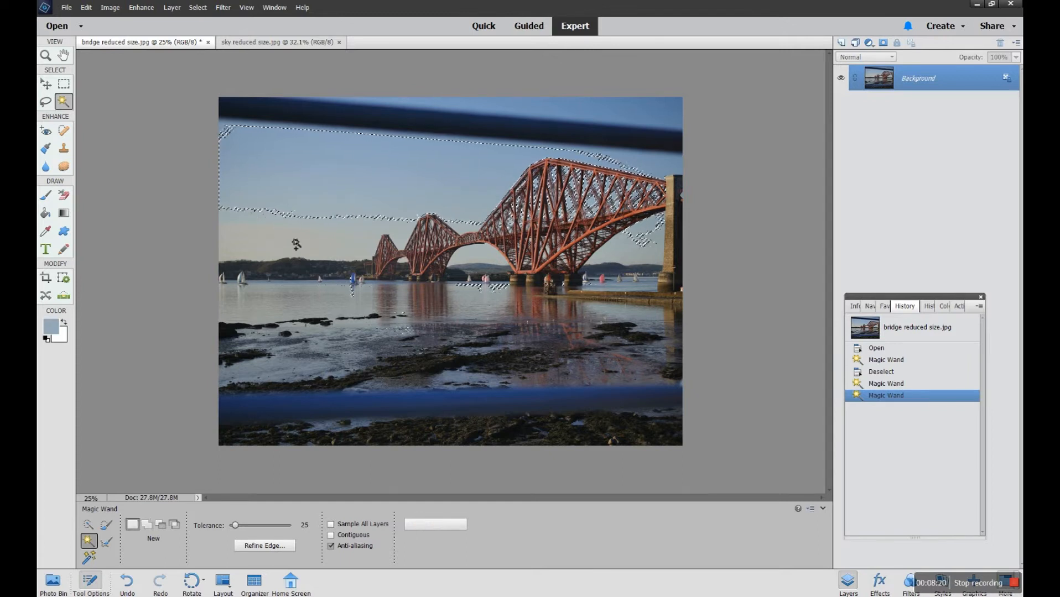
left_click(313, 296, "shift")
key("shift")
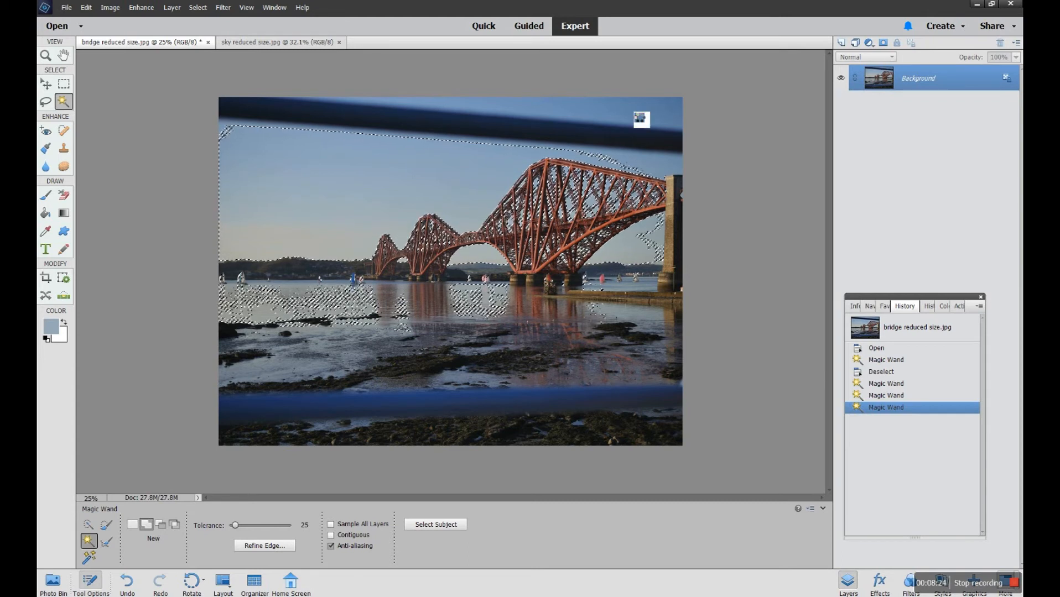
left_click(645, 115, "shift")
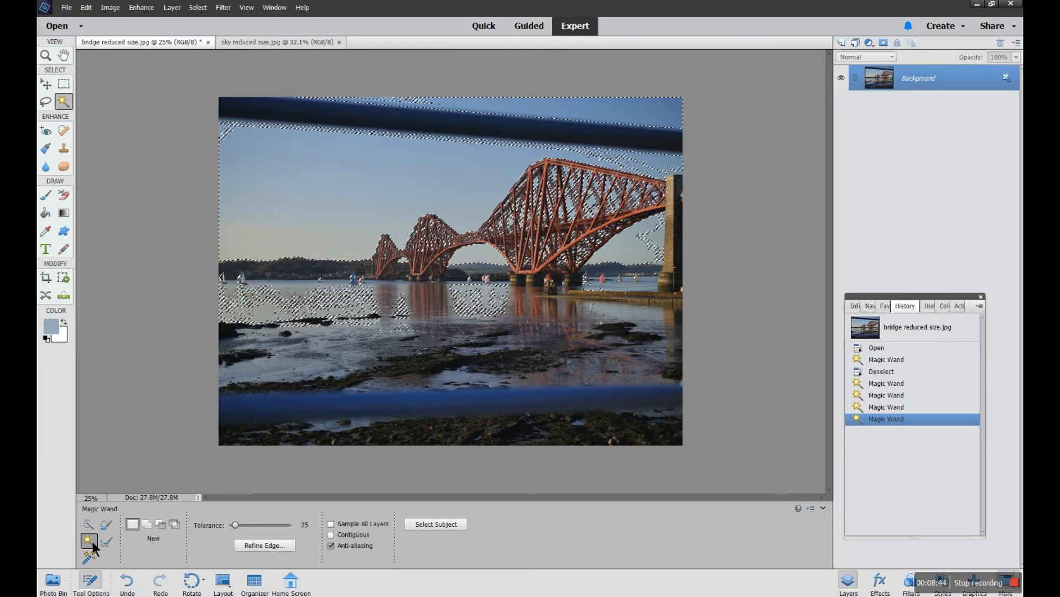
- Subtract the water reflections below the shoreline from the sky selection using the Quick Selection tool at 286 px
left_click(88, 524)
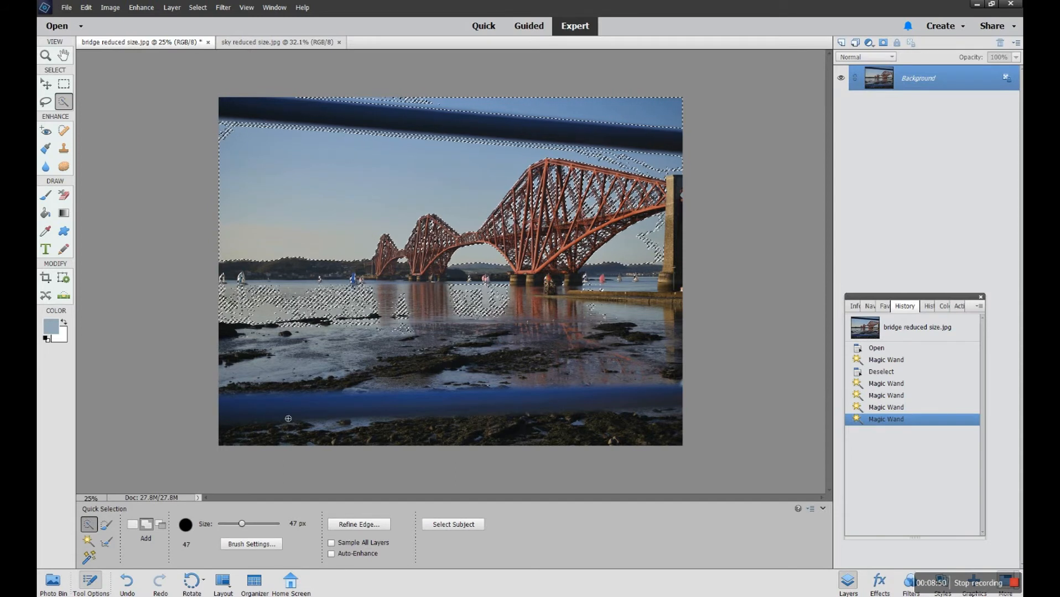
left_click_drag(242, 523, 265, 524)
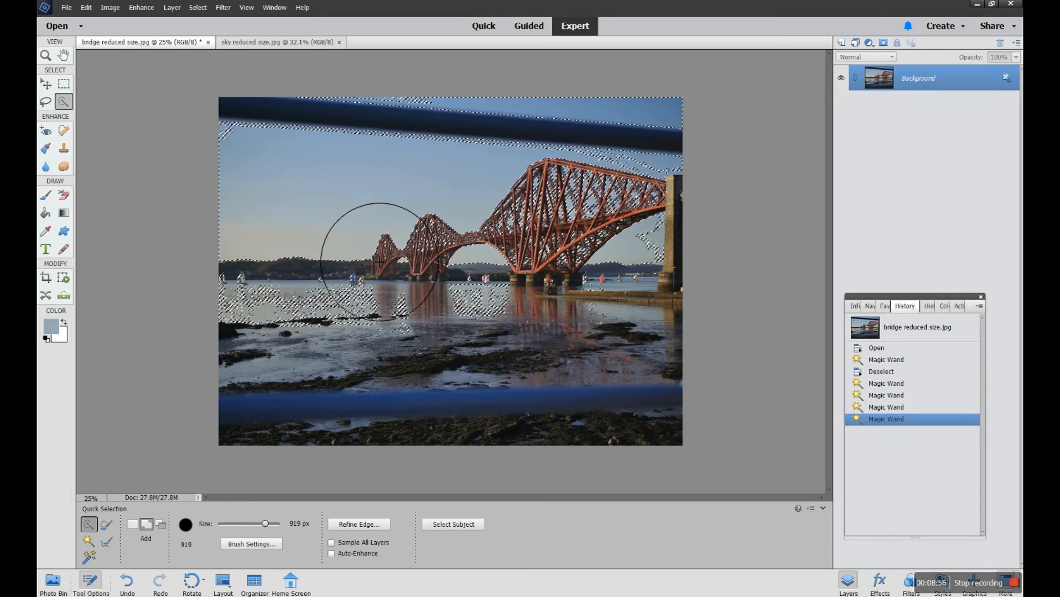
key("alt")
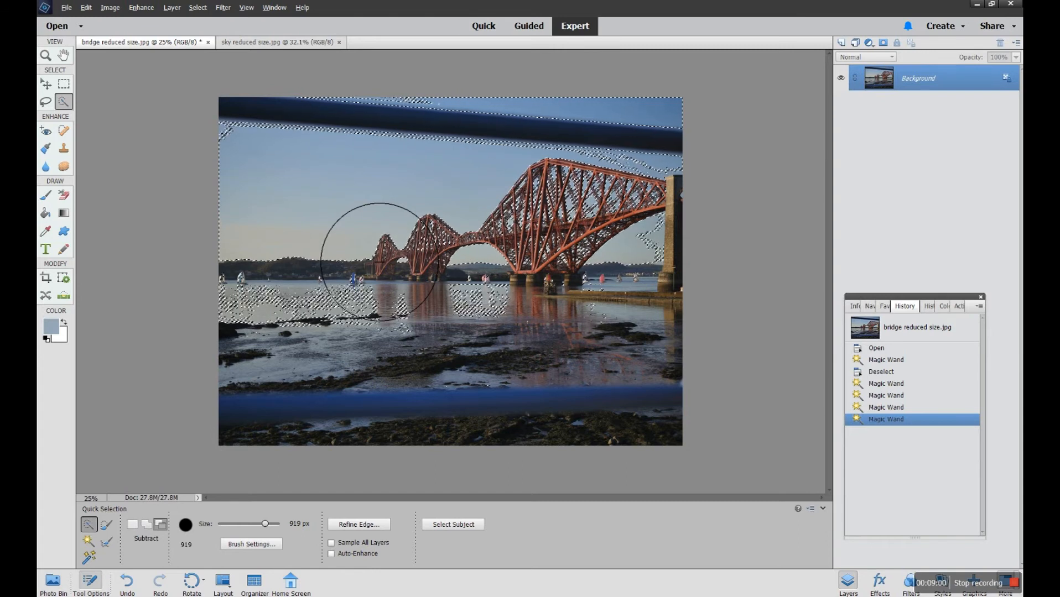
left_click(160, 528)
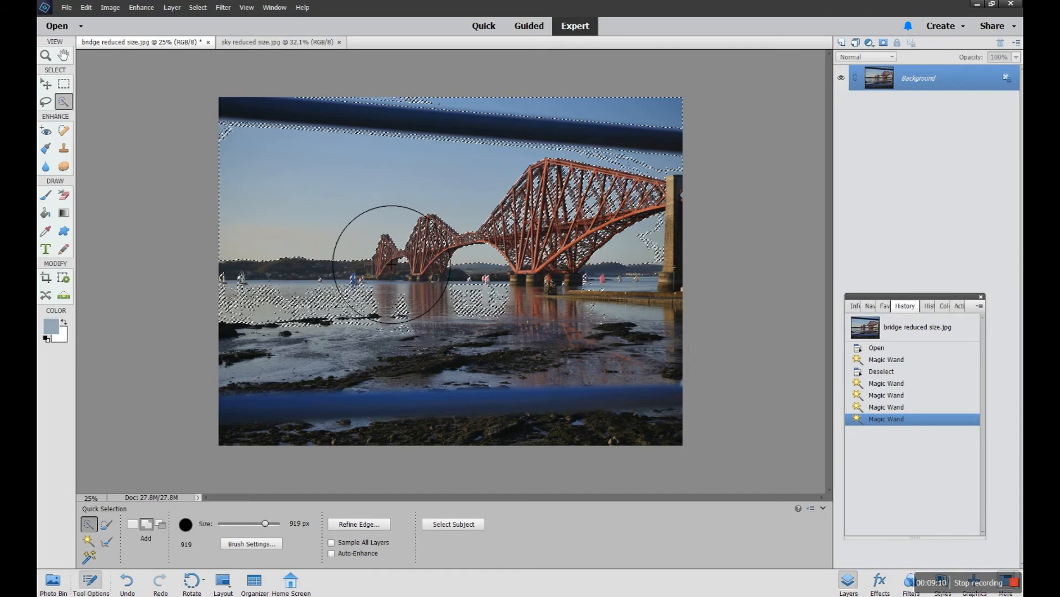
key("alt")
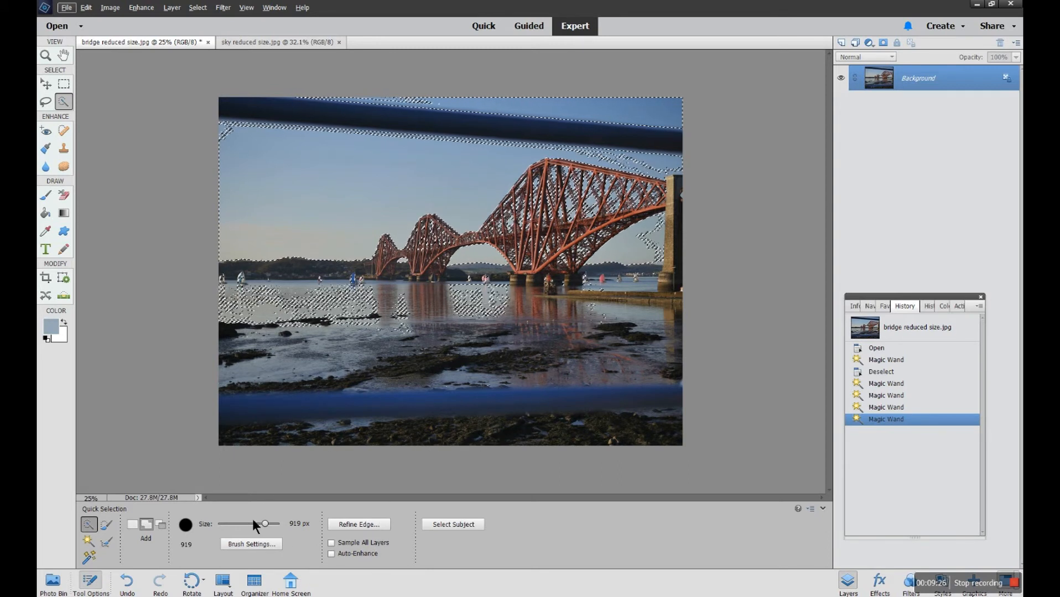
mouse_move(263, 525)
left_mouse_down()
mouse_move(248, 523)
mouse_move(257, 526)
left_mouse_up()
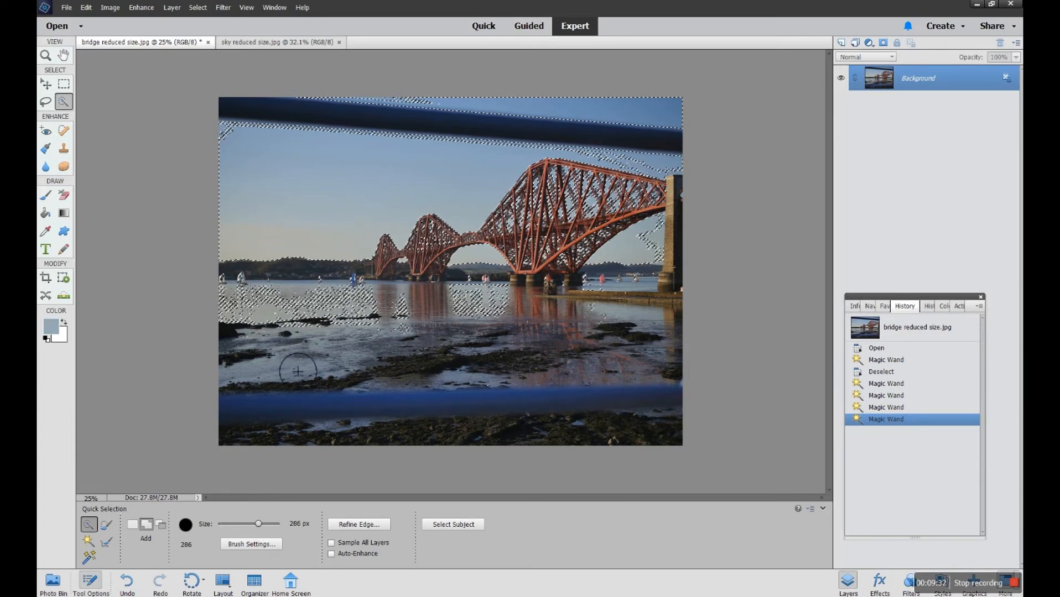
key("alt")
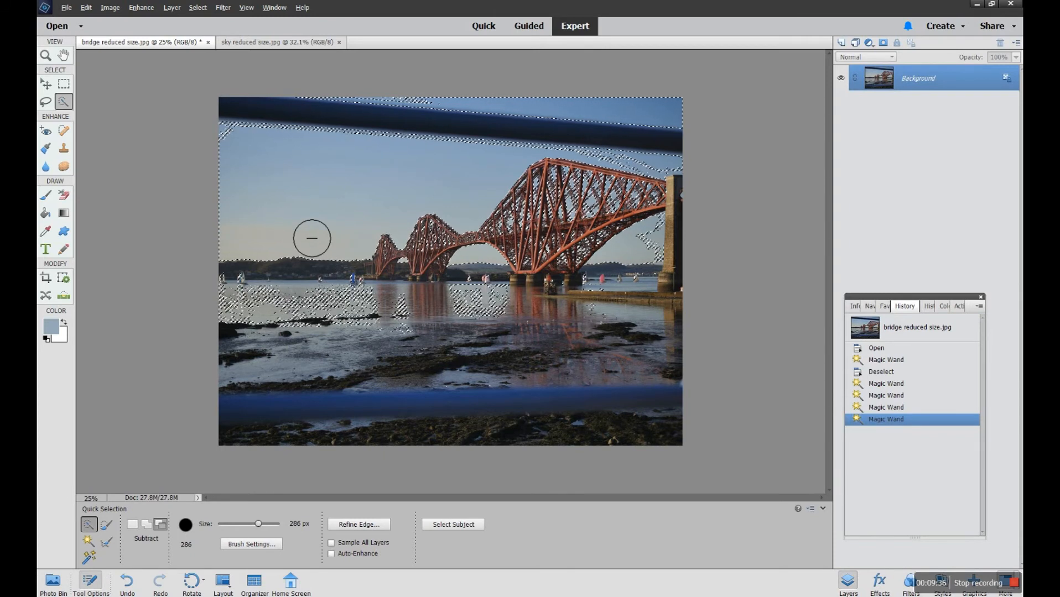
mouse_move(254, 309)
left_mouse_down()
mouse_move(429, 344)
mouse_move(496, 325)
mouse_move(617, 342)
mouse_move(646, 326)
mouse_move(542, 317)
mouse_move(684, 322)
mouse_move(698, 375)
mouse_move(685, 417)
mouse_move(667, 424)
mouse_move(412, 445)
mouse_move(200, 445)
mouse_move(360, 378)
left_mouse_up()
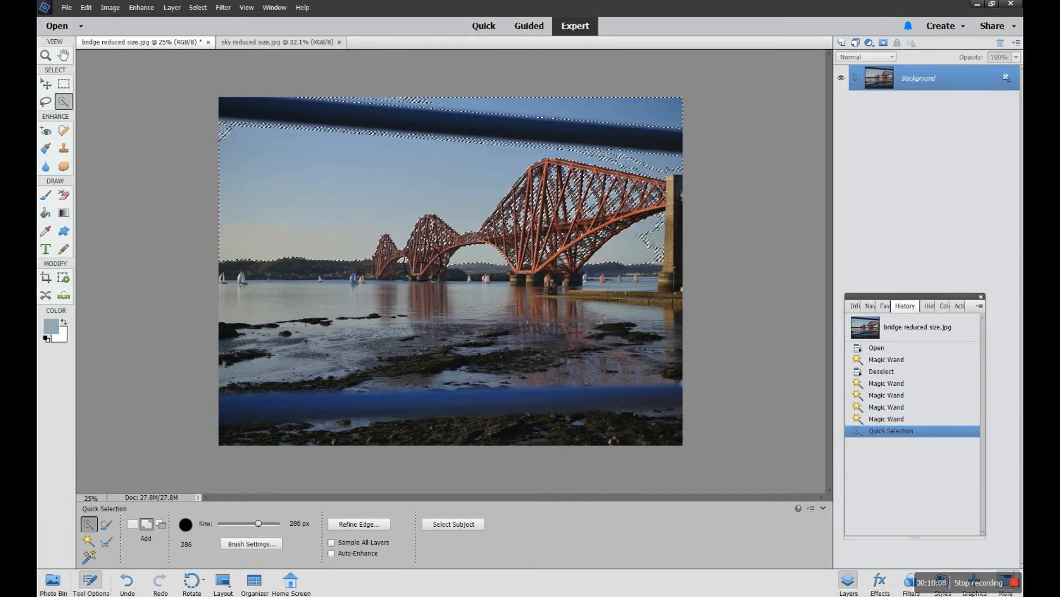
- Add the missed sky patches above the upper railing to the selection with a 33 px Quick Selection brush
key("ctrl+plus")
key("ctrl+plus")
key("ctrl+plus")
key("ctrl+plus")
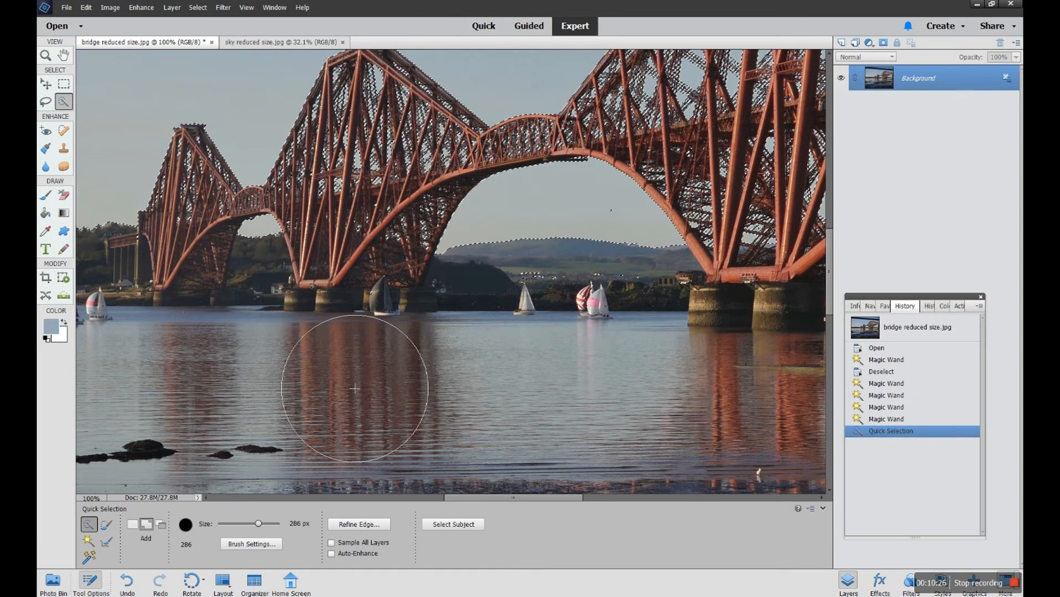
left_click_drag(832, 303, 851, 202)
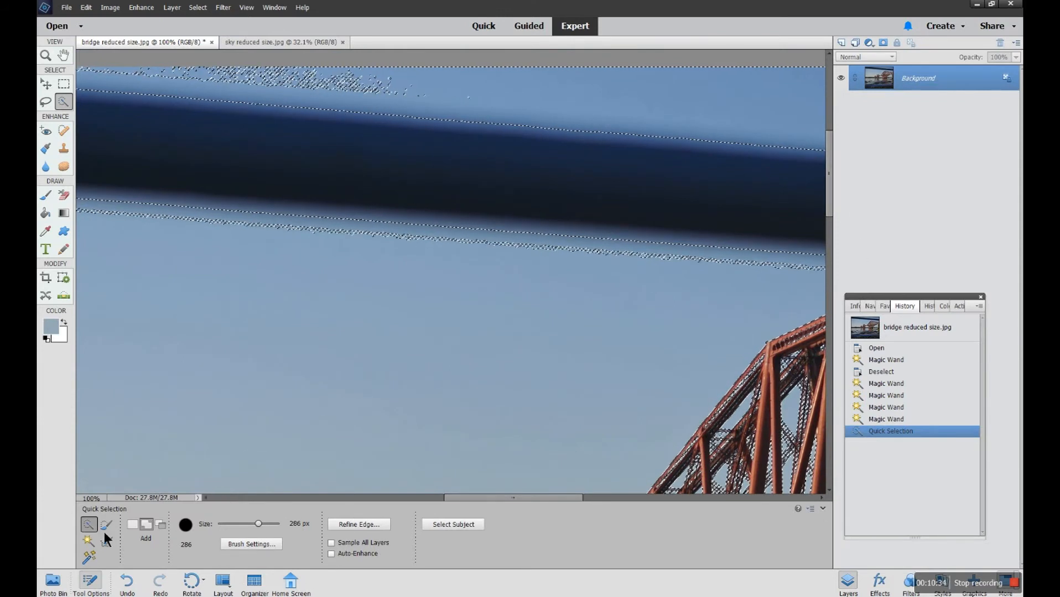
left_click_drag(257, 523, 234, 526)
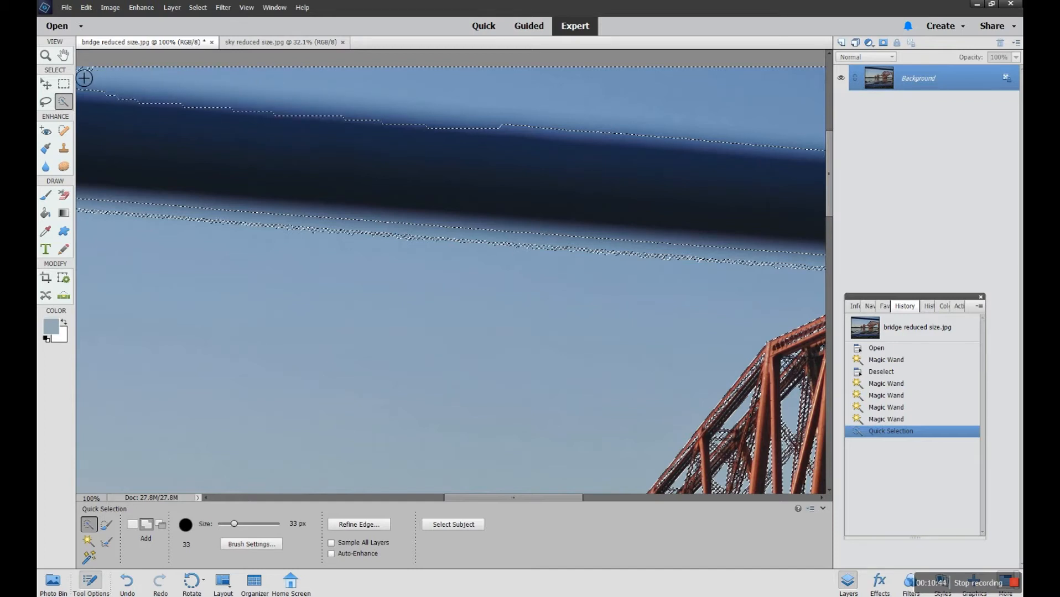
left_click_drag(84, 78, 310, 83)
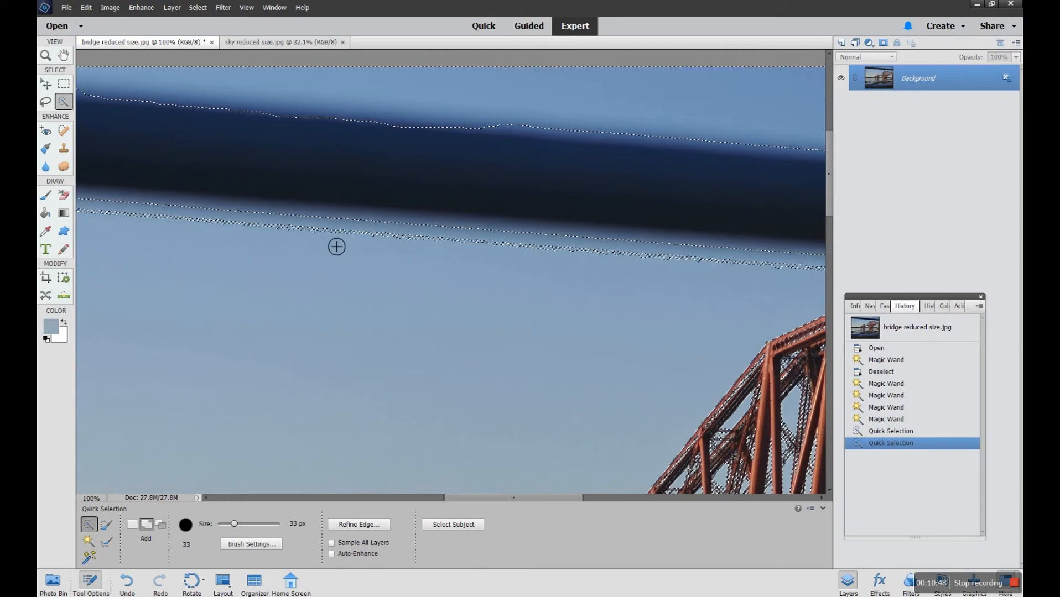
- Add the speckled sky strip between the upper railing and the bridge top to the selection
left_click_drag(564, 498, 703, 510)
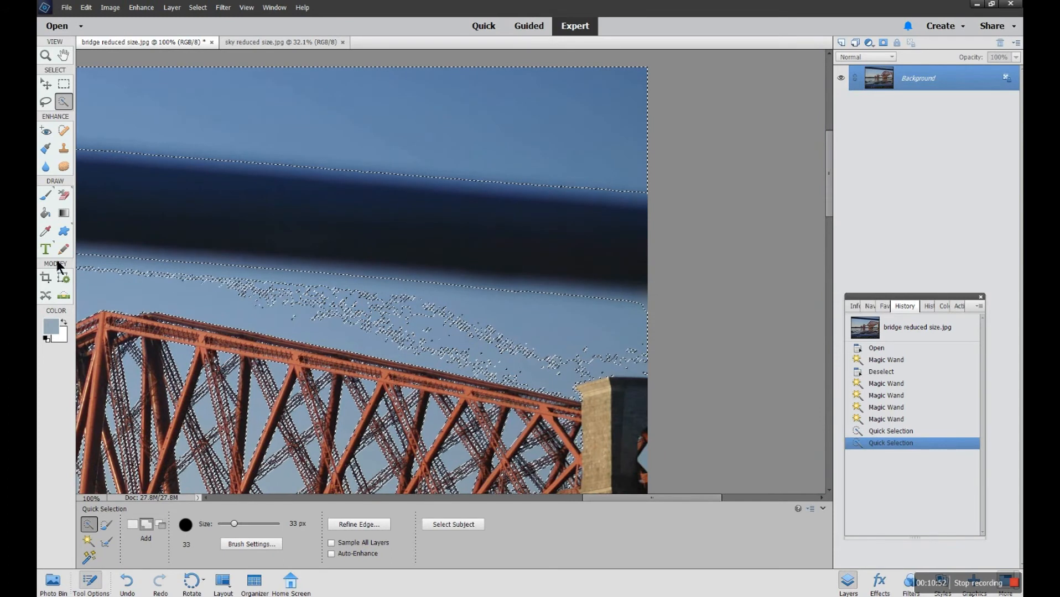
left_click_drag(88, 274, 375, 323)
left_click_drag(693, 499, 595, 499)
mouse_move(564, 294)
left_mouse_down()
mouse_move(492, 278)
mouse_move(253, 267)
mouse_move(192, 267)
mouse_move(174, 279)
mouse_move(299, 397)
mouse_move(317, 364)
left_mouse_up()
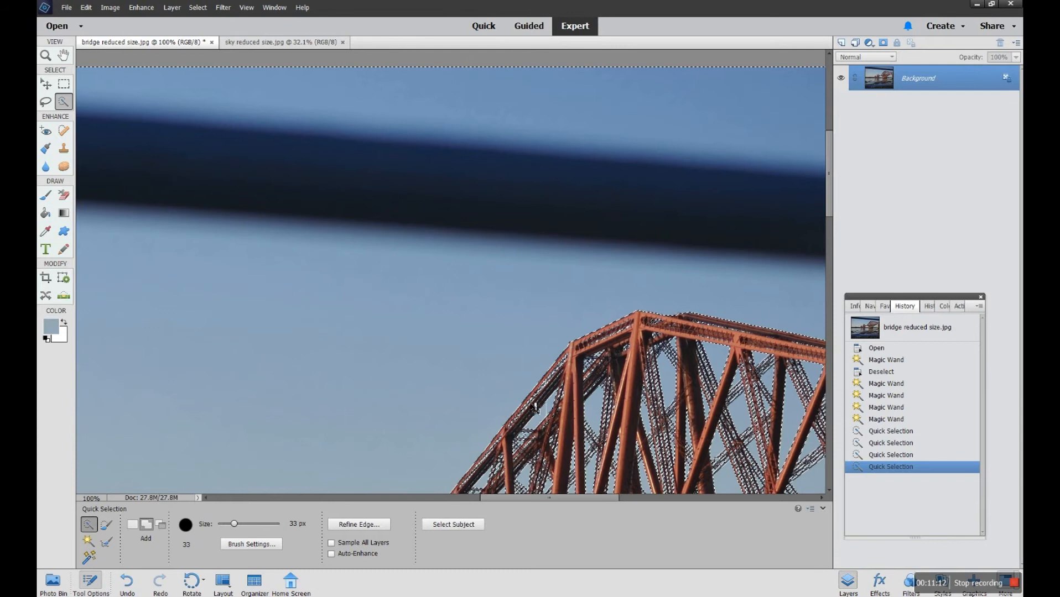
- Subtract the dark upper railing from the sky selection along its length with the Quick Selection tool
key("ctrl+minus")
key("ctrl+minus")
key("ctrl+minus")
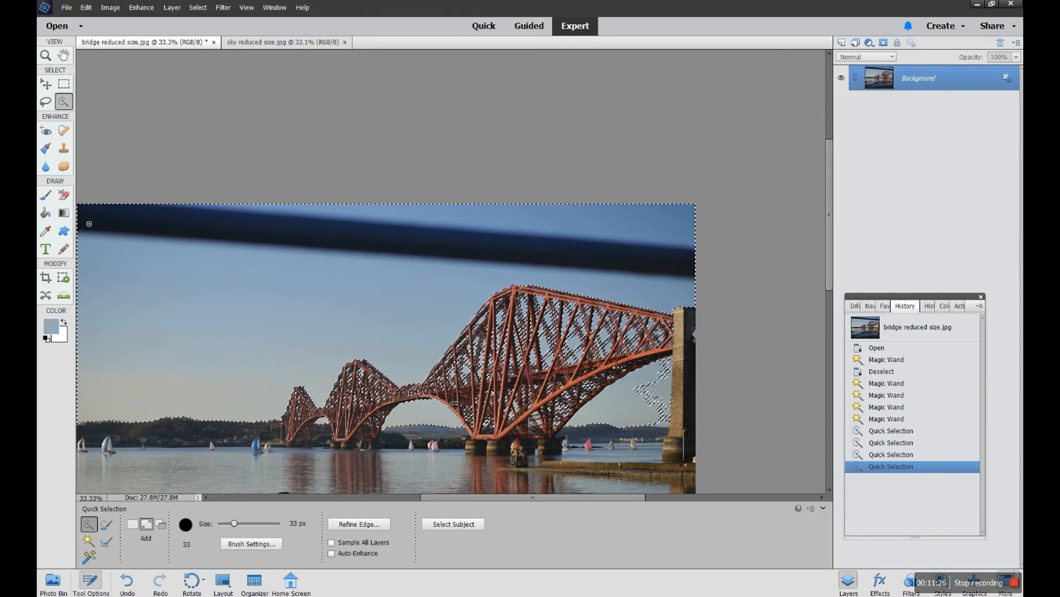
left_click(88, 541)
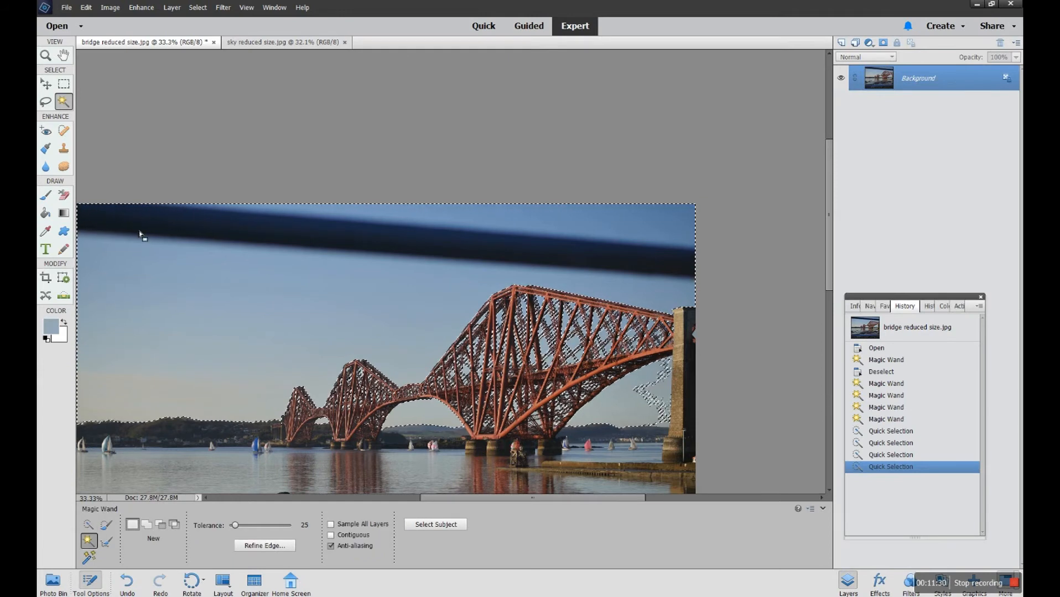
left_click(88, 524)
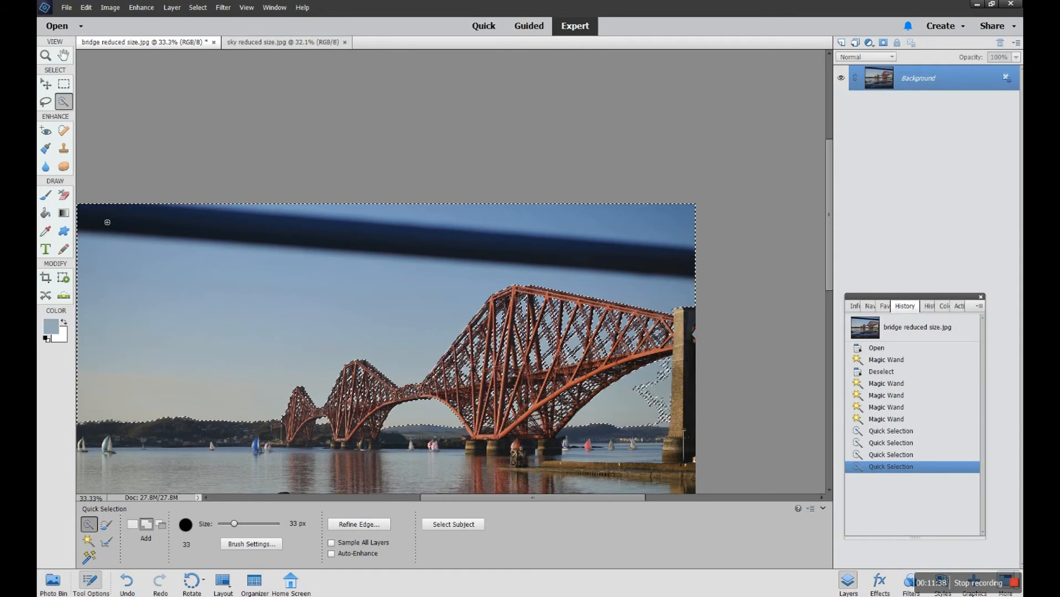
key("alt")
left_click_drag(107, 222, 598, 267)
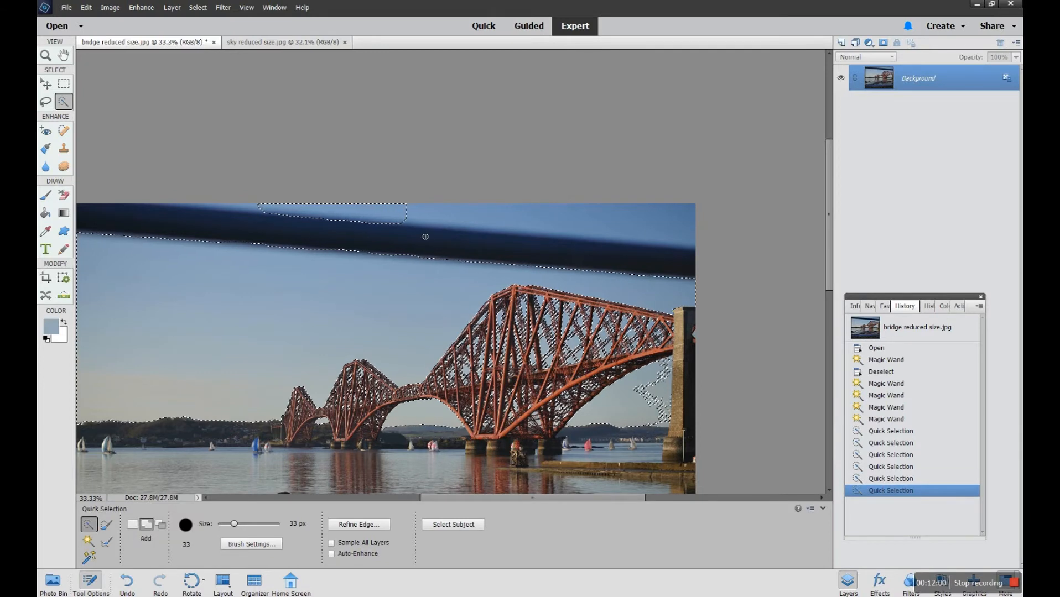
- Add the sky above the railing back to the selection, along with the unselected patch beside the stone pier
mouse_move(351, 210)
left_mouse_down()
mouse_move(645, 220)
mouse_move(390, 203)
mouse_move(268, 208)
left_mouse_up()
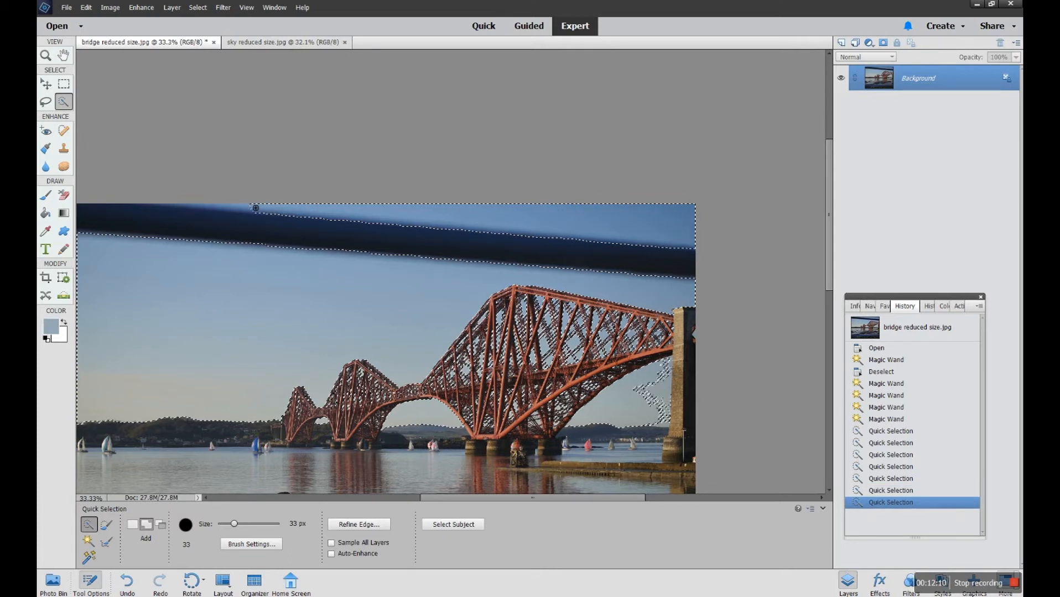
left_click(232, 210)
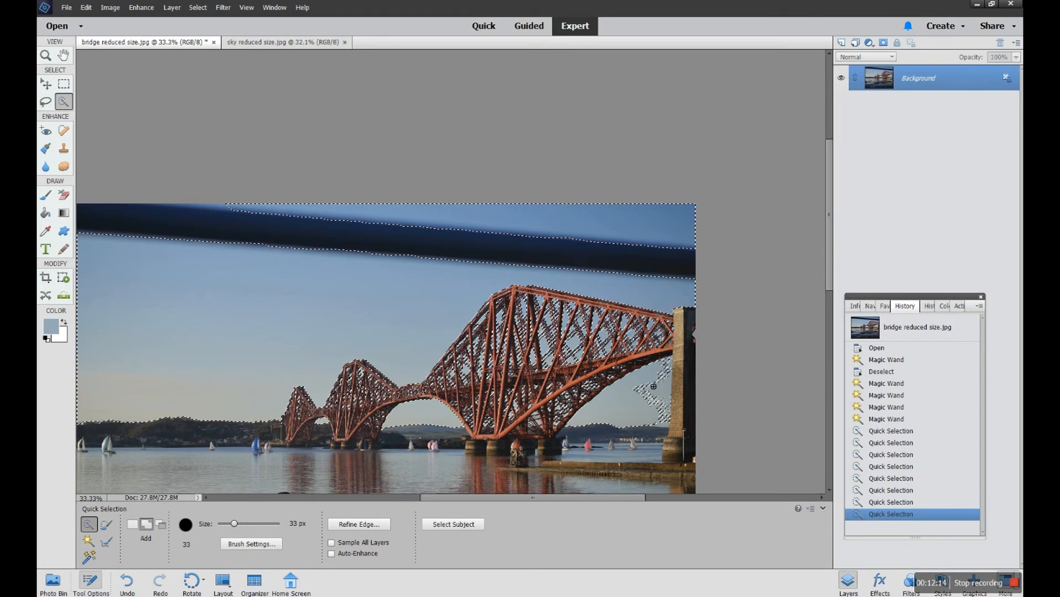
left_click_drag(647, 398, 645, 409)
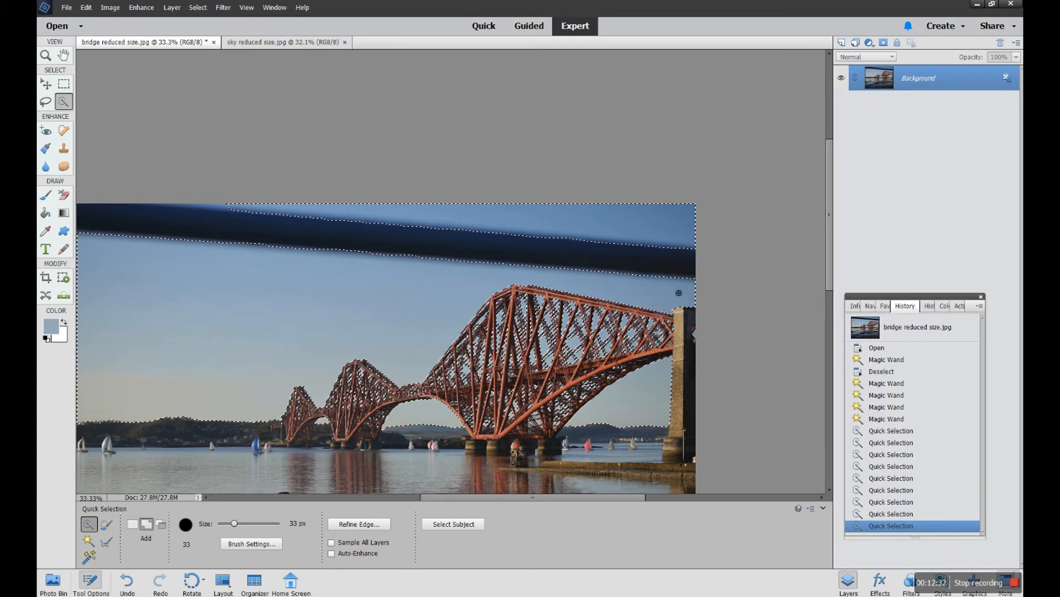
- Examine the selection edges around the bridge and railing at 100% zoom, reducing the Quick Selection brush to 16 px
key("ctrl+1")
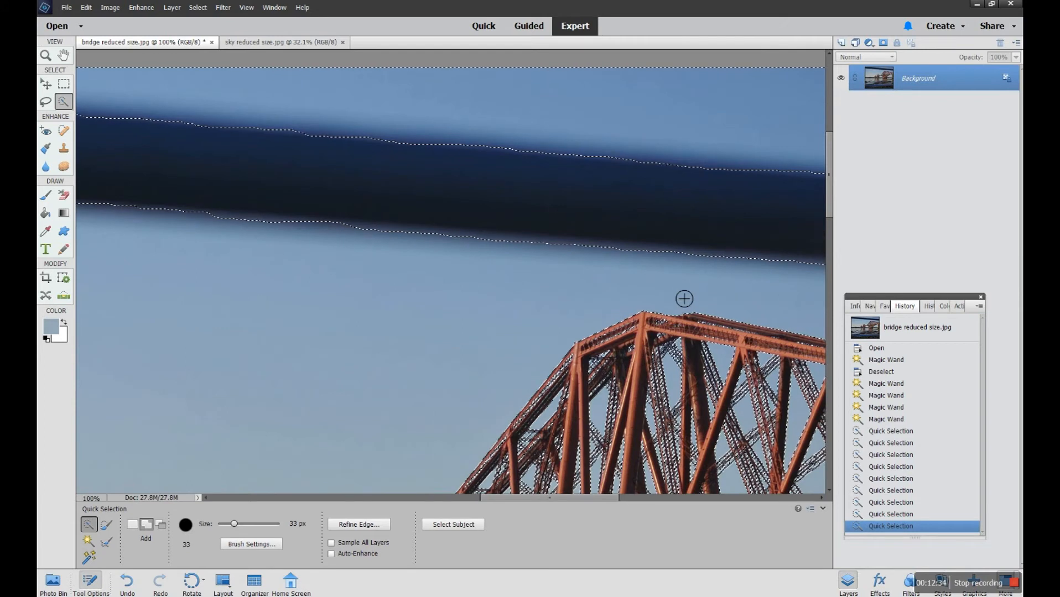
left_click(871, 307)
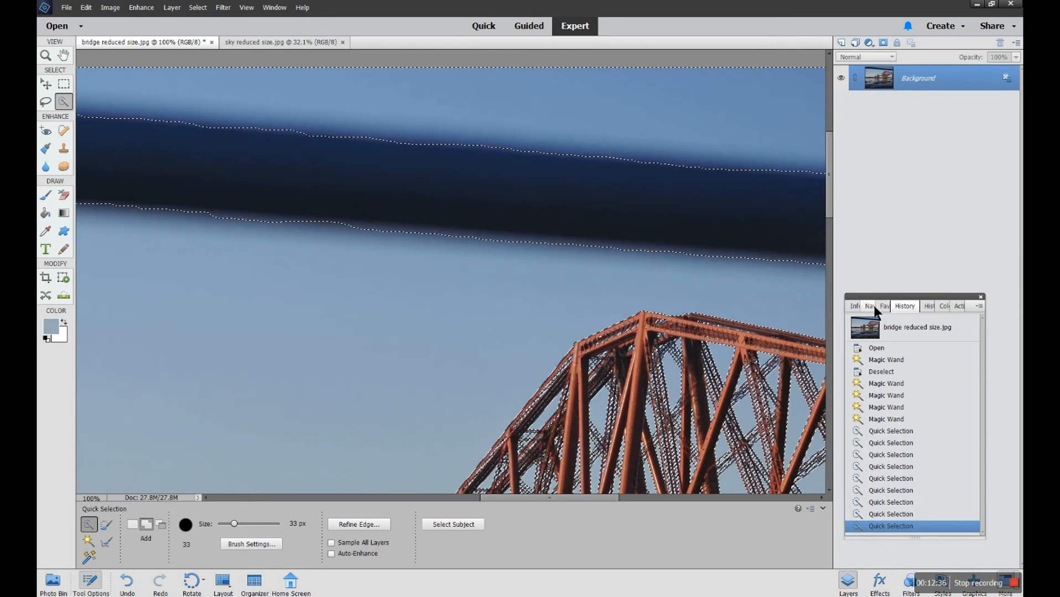
left_click_drag(947, 414, 973, 419)
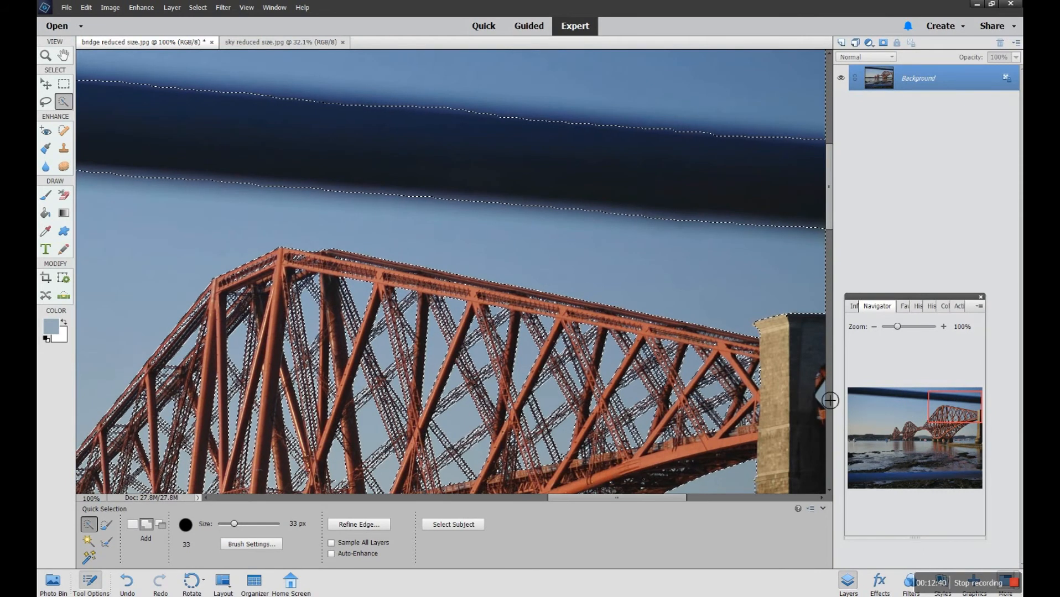
left_click_drag(234, 523, 225, 523)
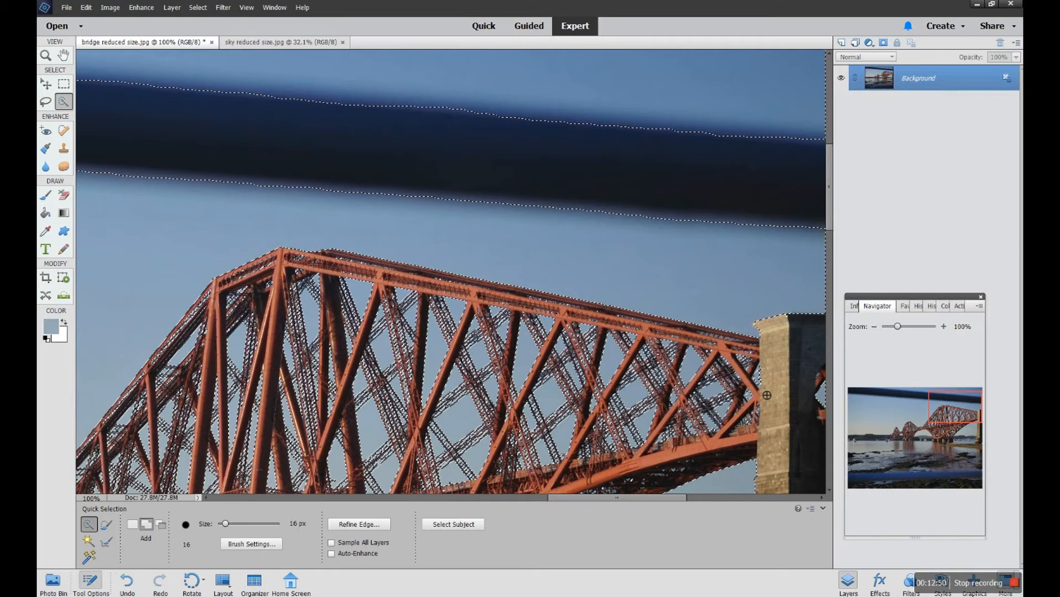
left_click_drag(944, 417, 935, 436)
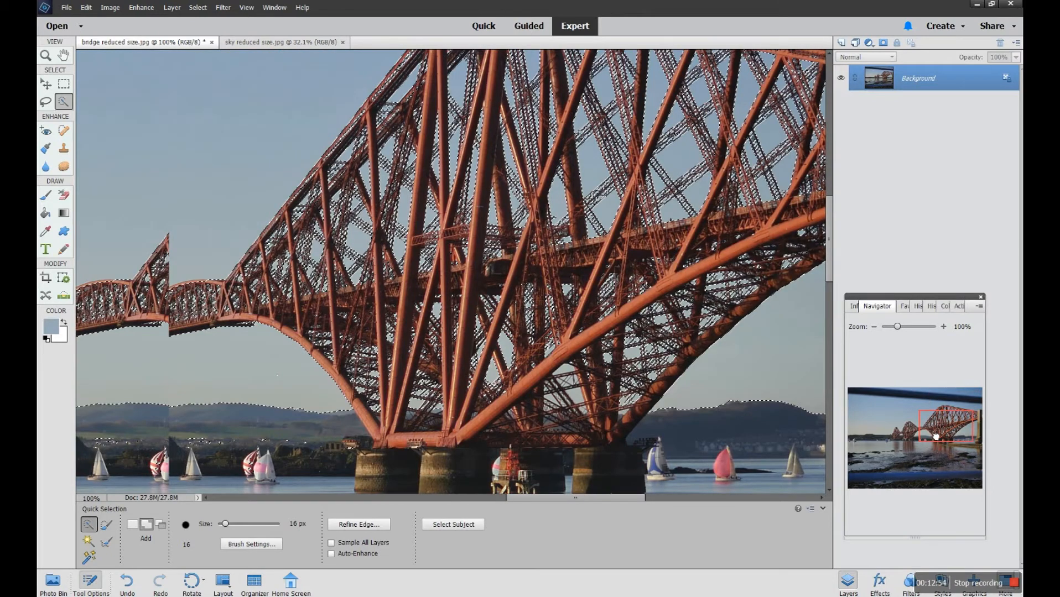
left_click_drag(936, 436, 828, 414)
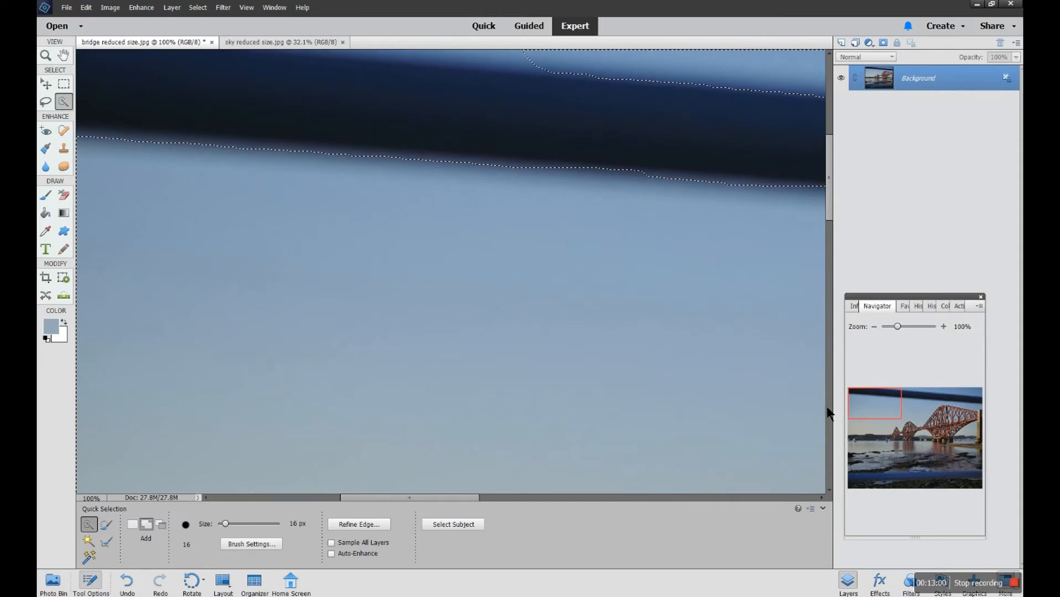
left_click(896, 329)
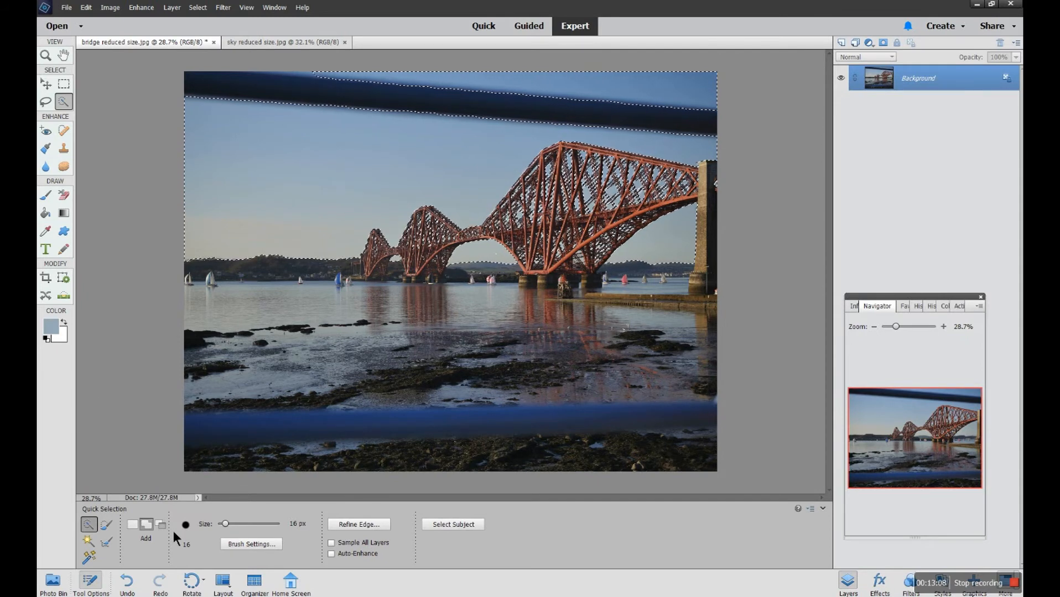
- Open Refine Edge for the sky selection and preview it in each view mode, from Marching Ants through Reveal Layer
left_click(358, 523)
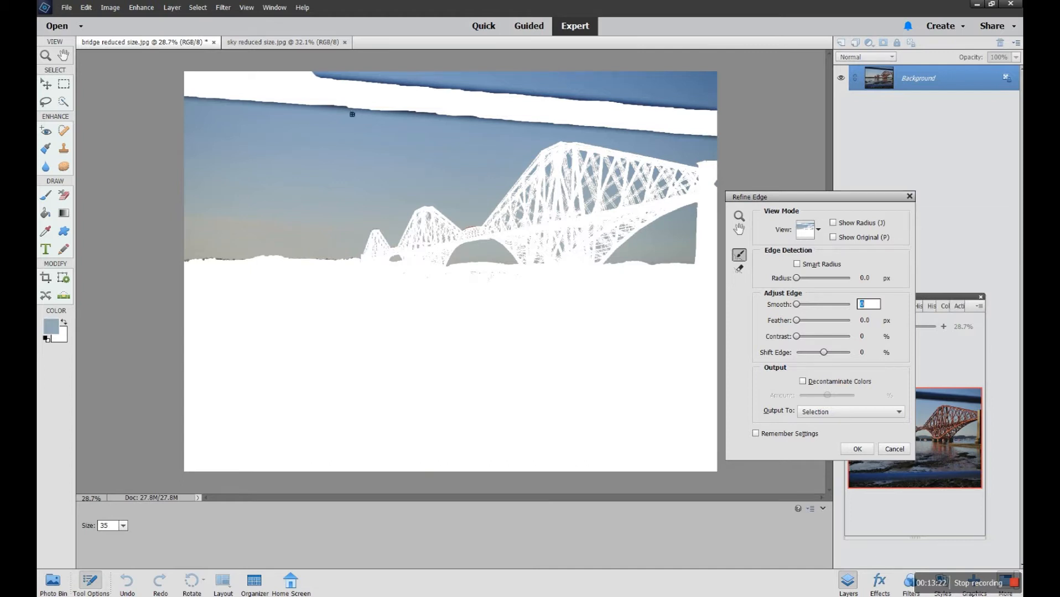
left_click(815, 231)
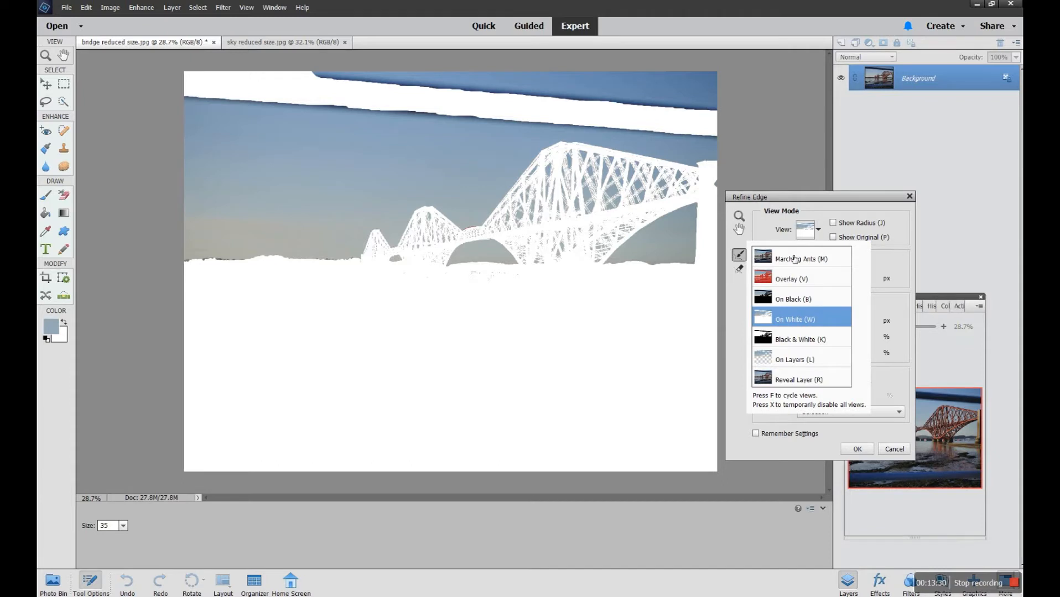
left_click(794, 259)
left_click(817, 230)
left_click(817, 230)
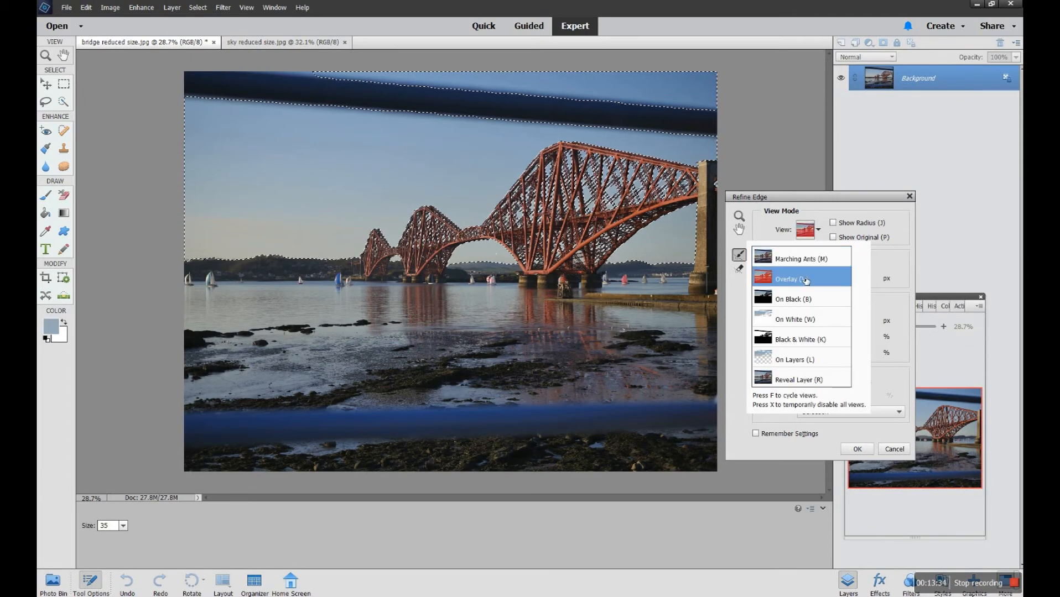
left_click(805, 280)
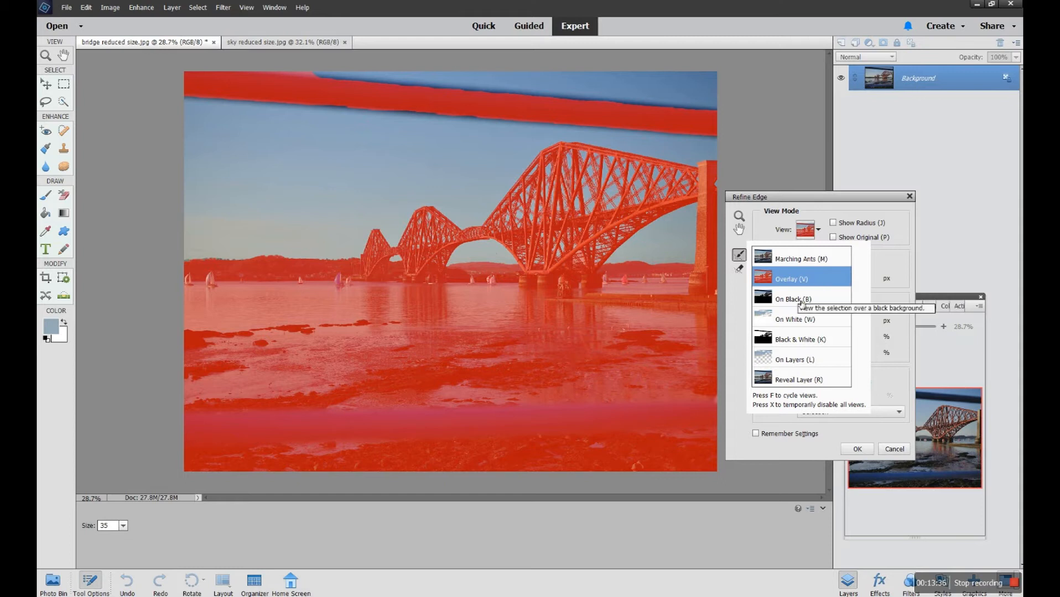
left_click(796, 299)
left_click(800, 319)
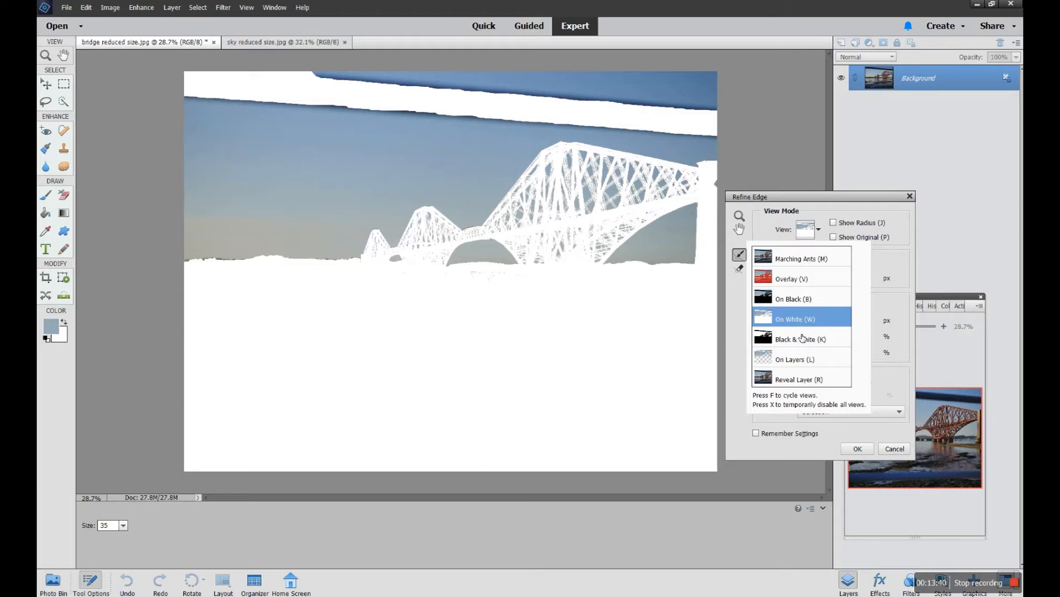
left_click(802, 339)
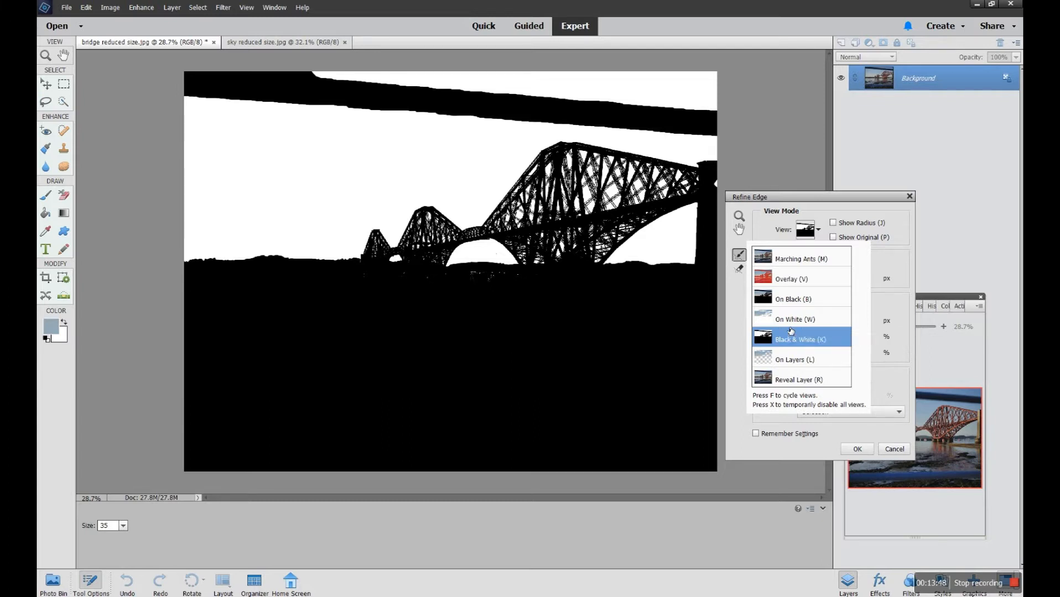
left_click(796, 362)
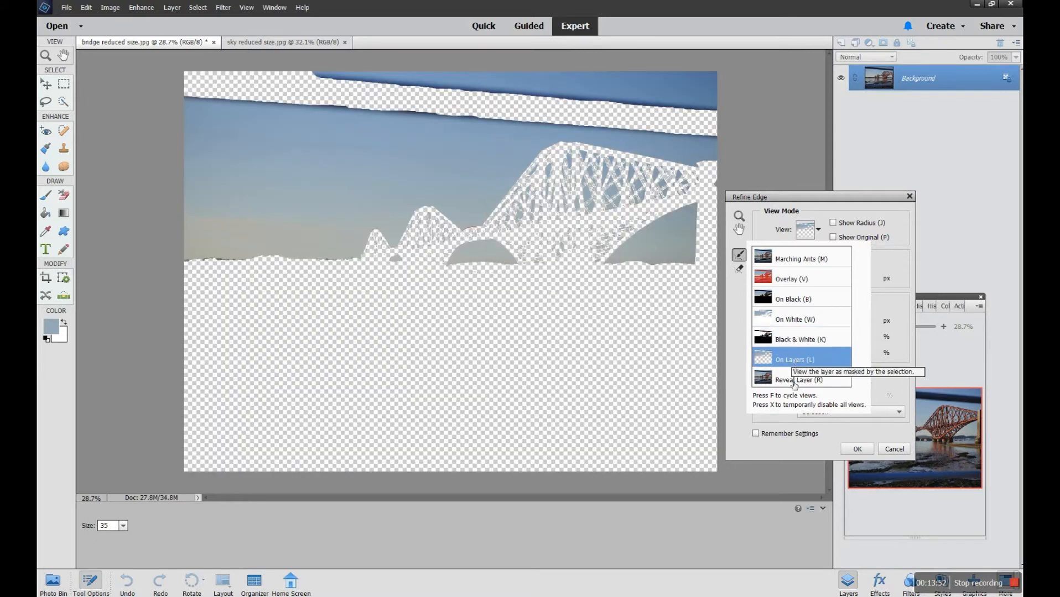
left_click(792, 381)
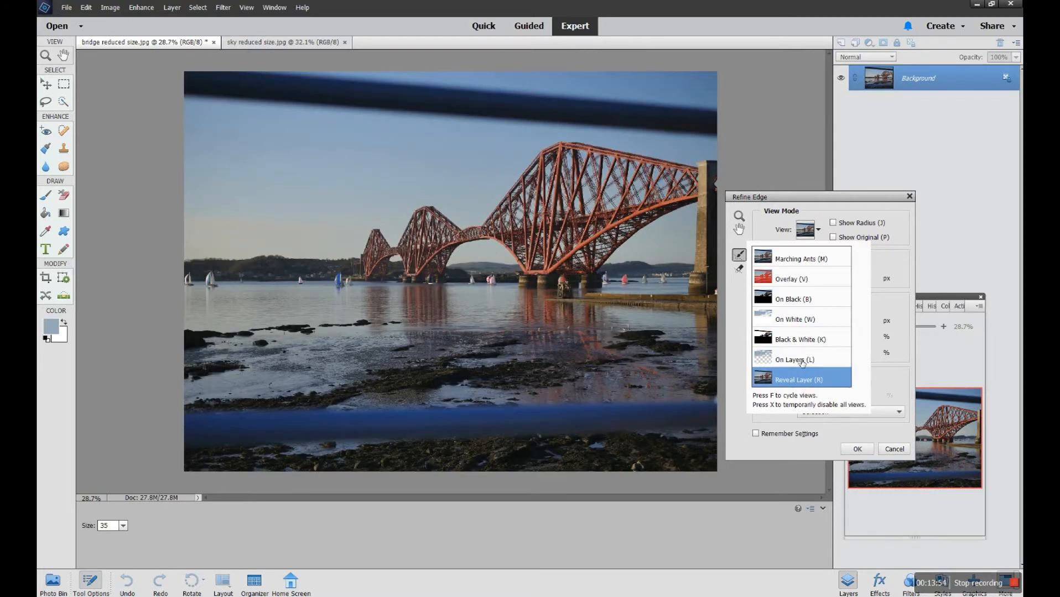
- Clean up the stray specks along the waterline below the bridge with the Refine Edge brush in Black & White view, and apply the refinement
left_click(801, 339)
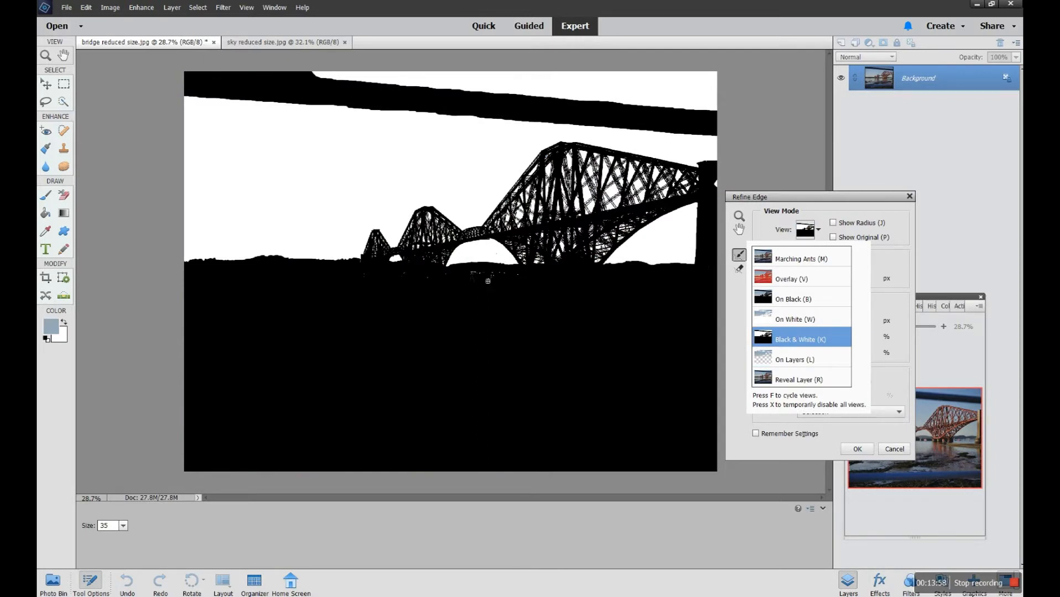
left_click(740, 262)
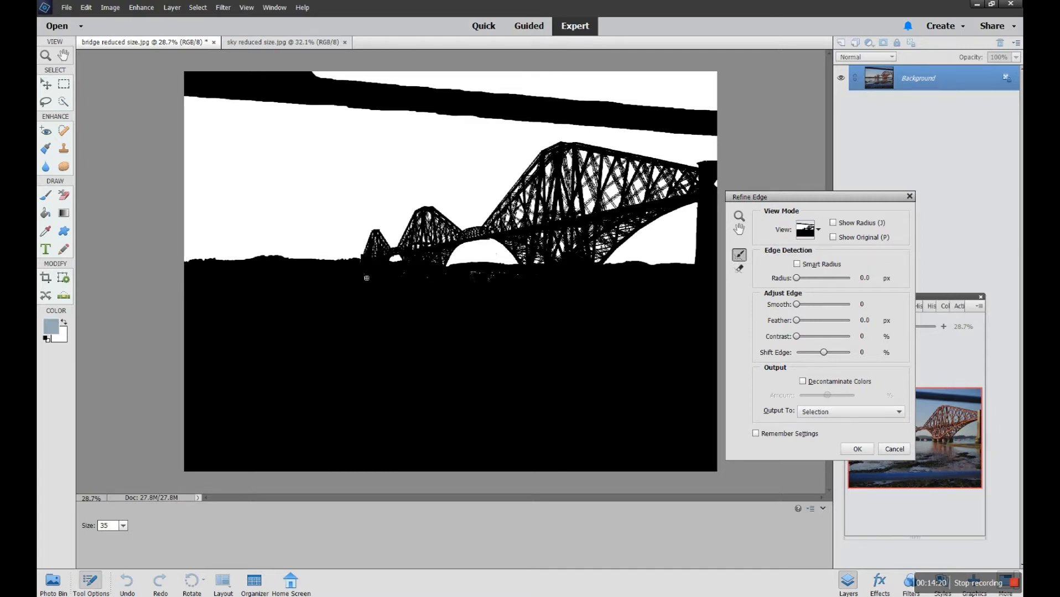
mouse_move(365, 277)
left_mouse_down()
mouse_move(433, 286)
mouse_move(469, 275)
mouse_move(537, 279)
left_mouse_up()
left_click_drag(390, 274, 427, 285)
left_click(856, 449)
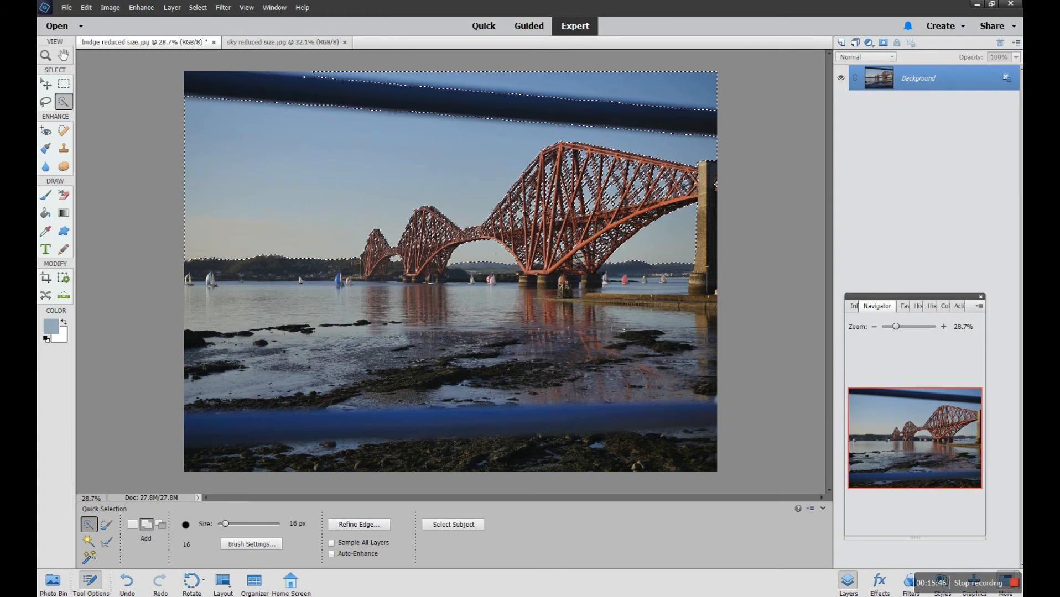
- Invert the sky selection and refine its edge with Smooth 17 and Feather 2.3 px
left_click(196, 8)
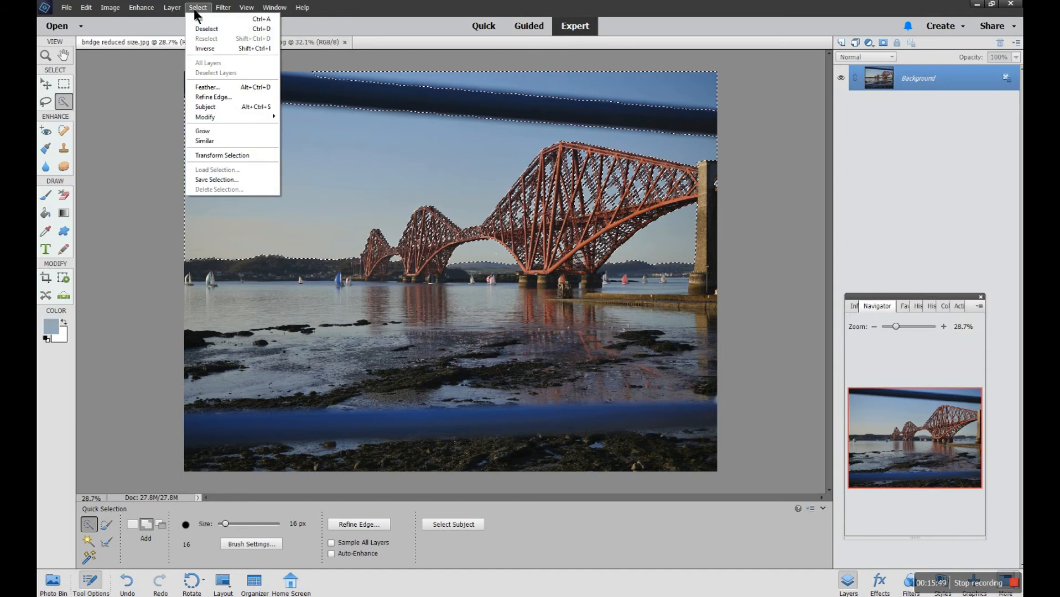
left_click(201, 48)
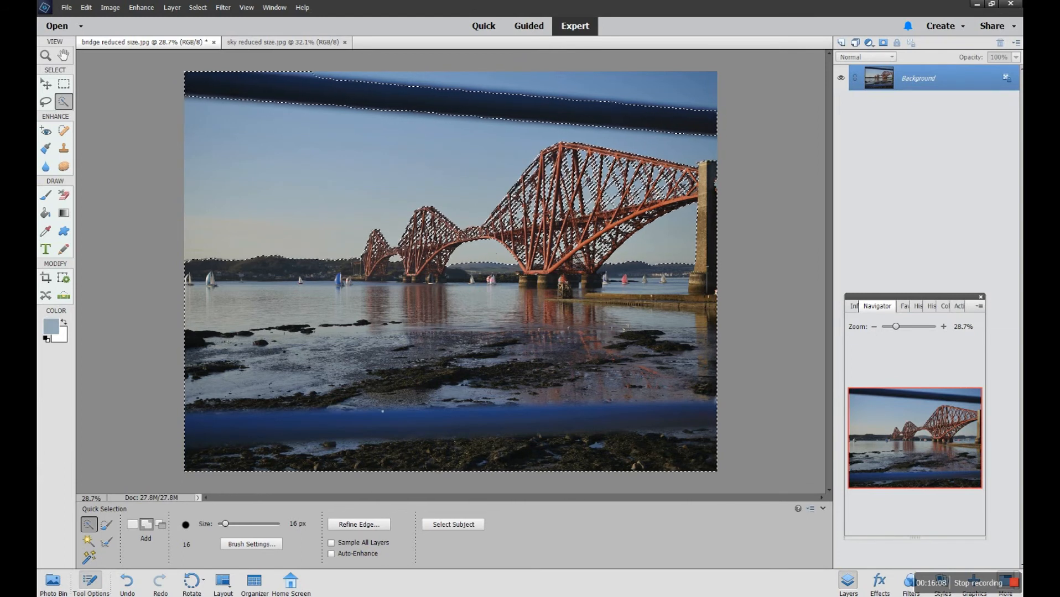
left_click(353, 525)
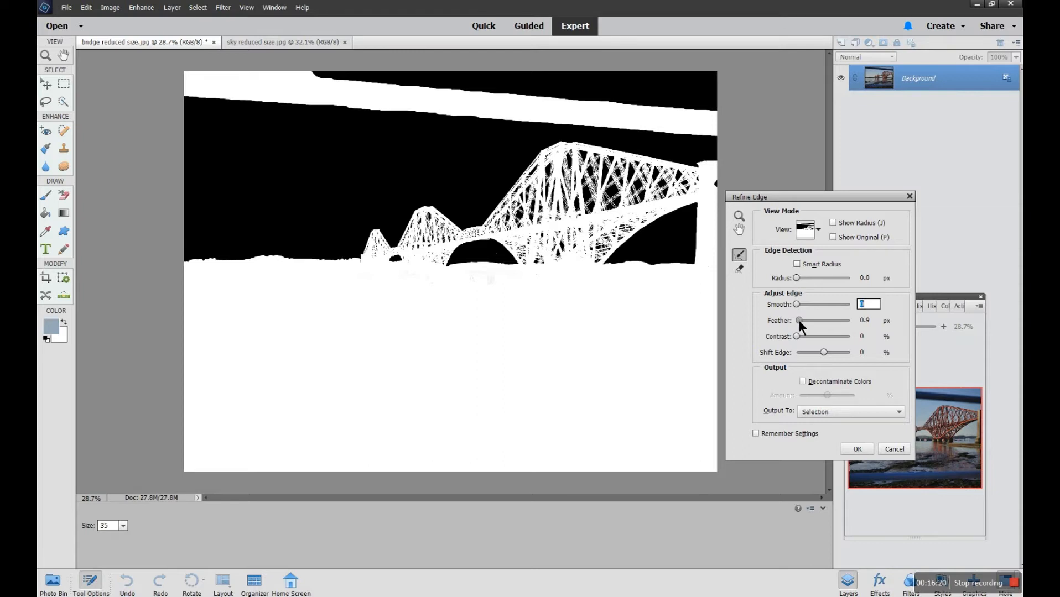
mouse_move(798, 320)
left_mouse_down()
mouse_move(801, 306)
mouse_move(807, 316)
left_mouse_up()
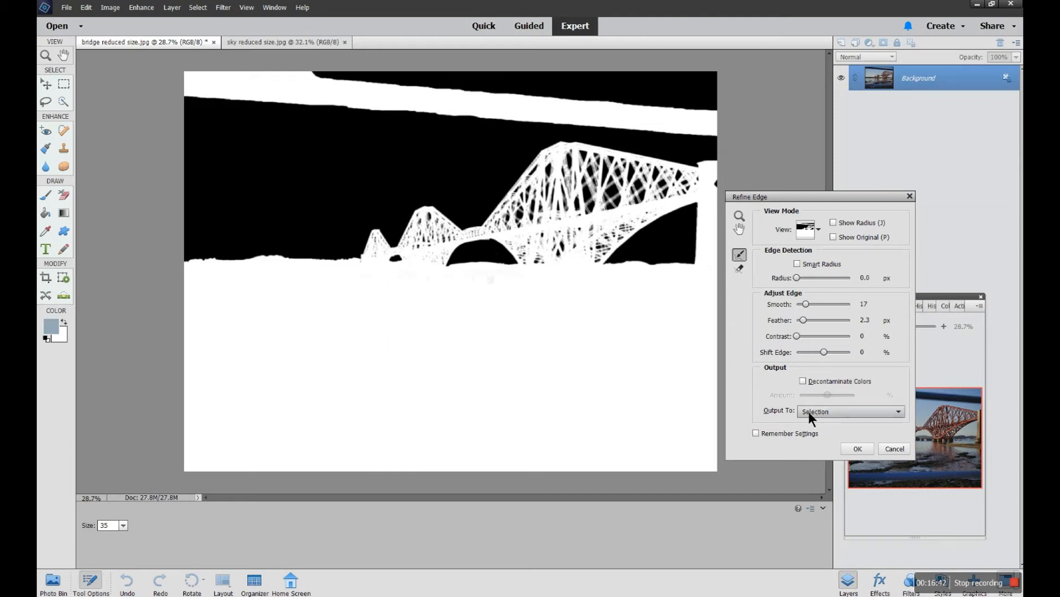
- Output the refined selection as a New Layer with Layer Mask
left_click(893, 416)
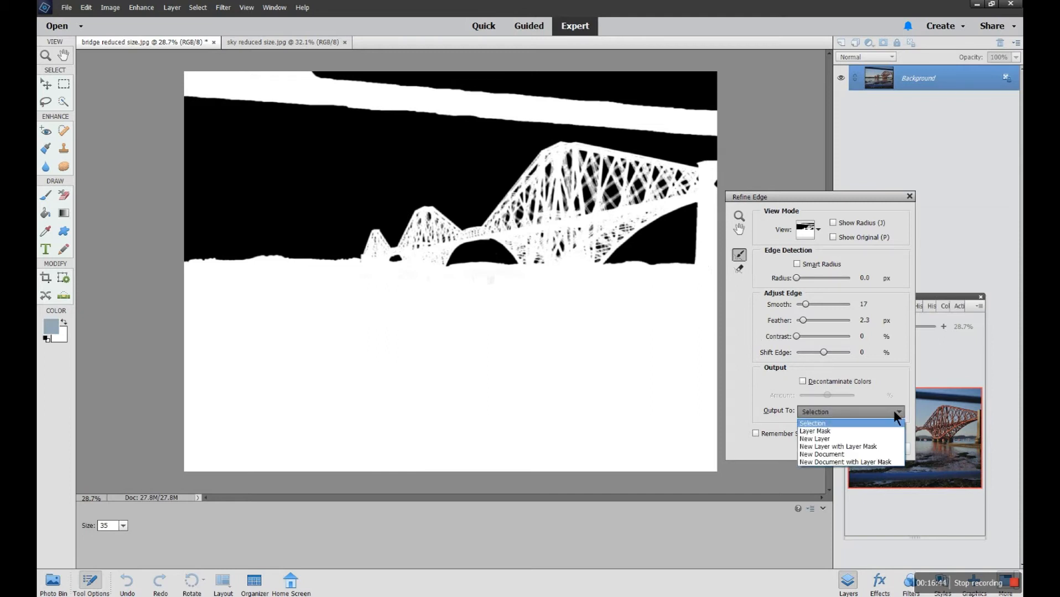
left_click(866, 445)
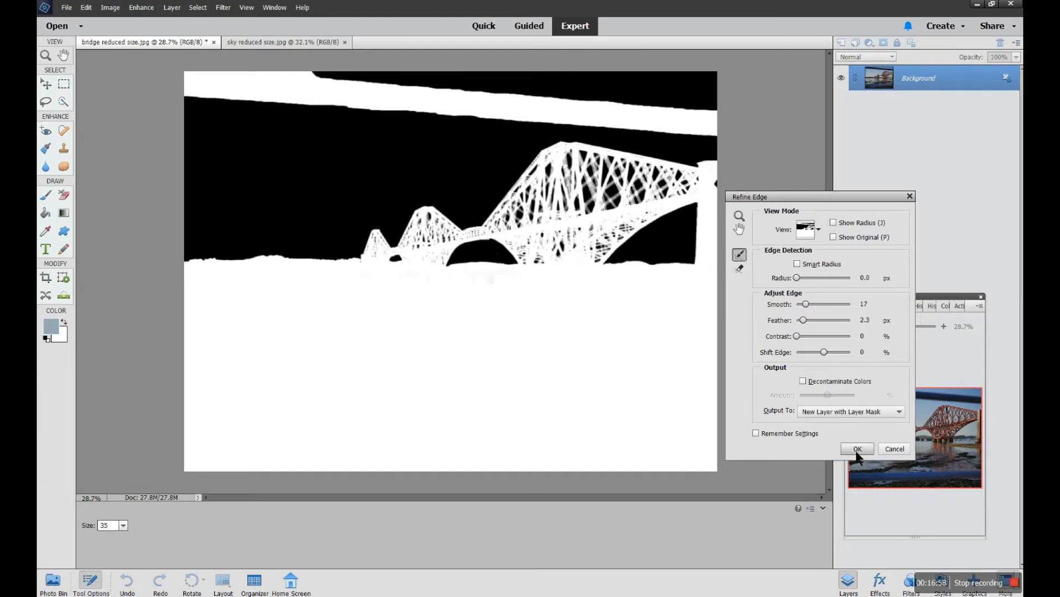
left_click(857, 449)
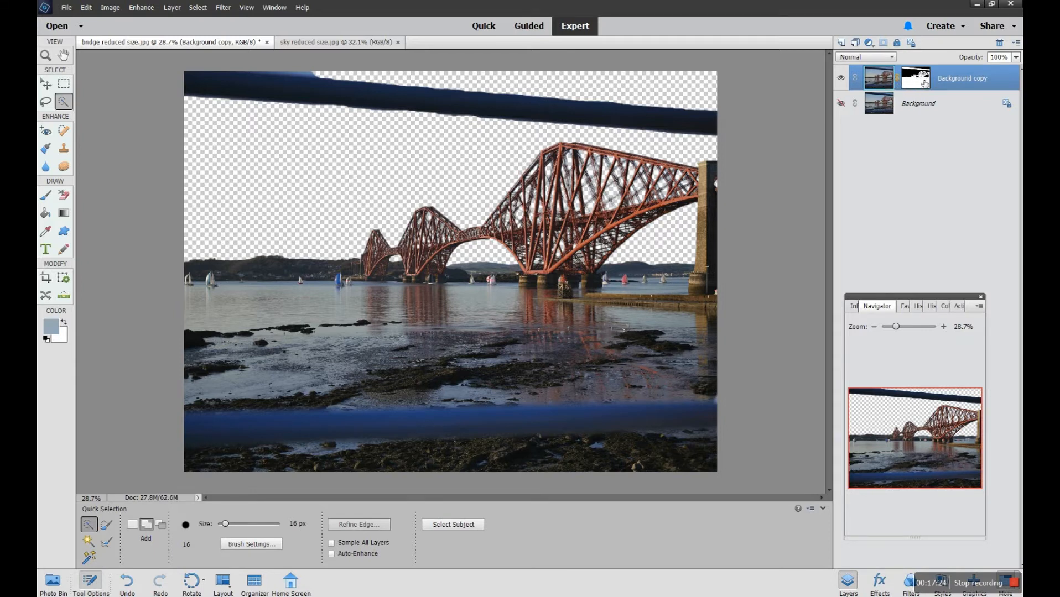
- Target the layer mask of Background copy for painting with the Brush tool at the upper railing
left_click(922, 81)
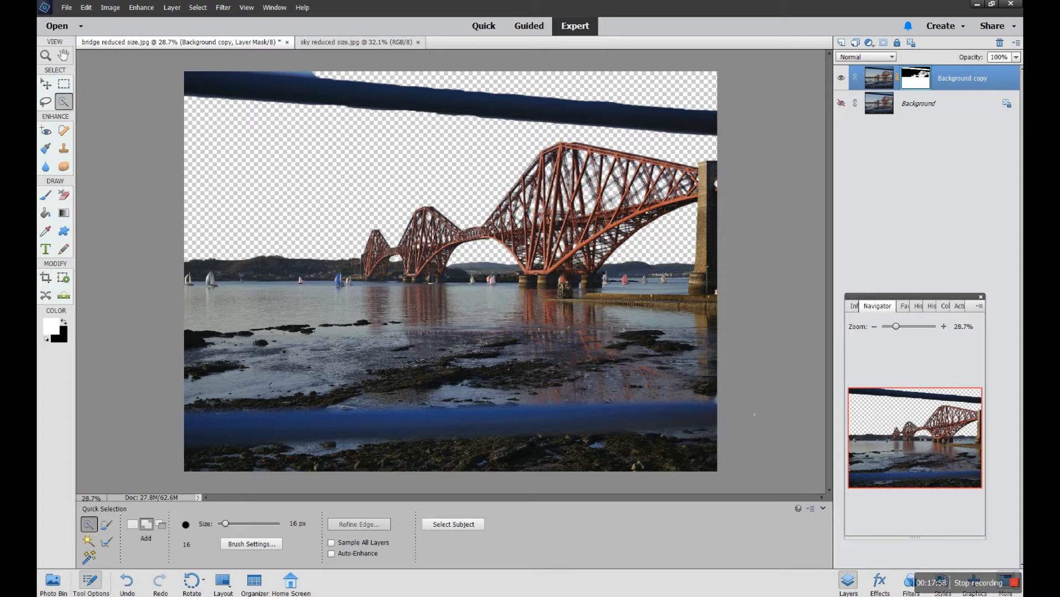
left_click_drag(895, 327, 922, 327)
left_click(911, 444)
left_click_drag(911, 444, 890, 393)
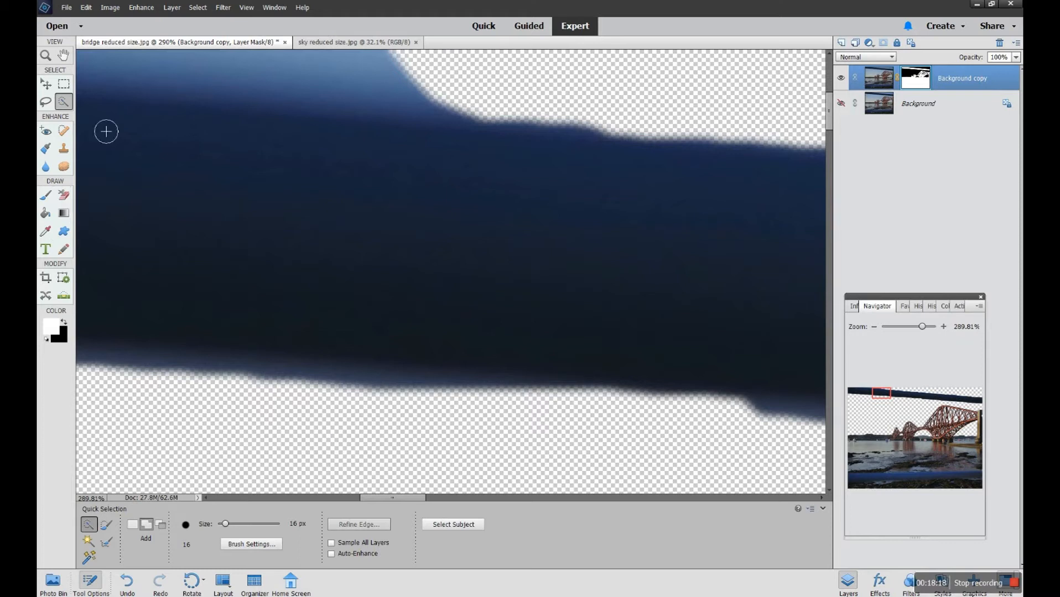
left_click(45, 199)
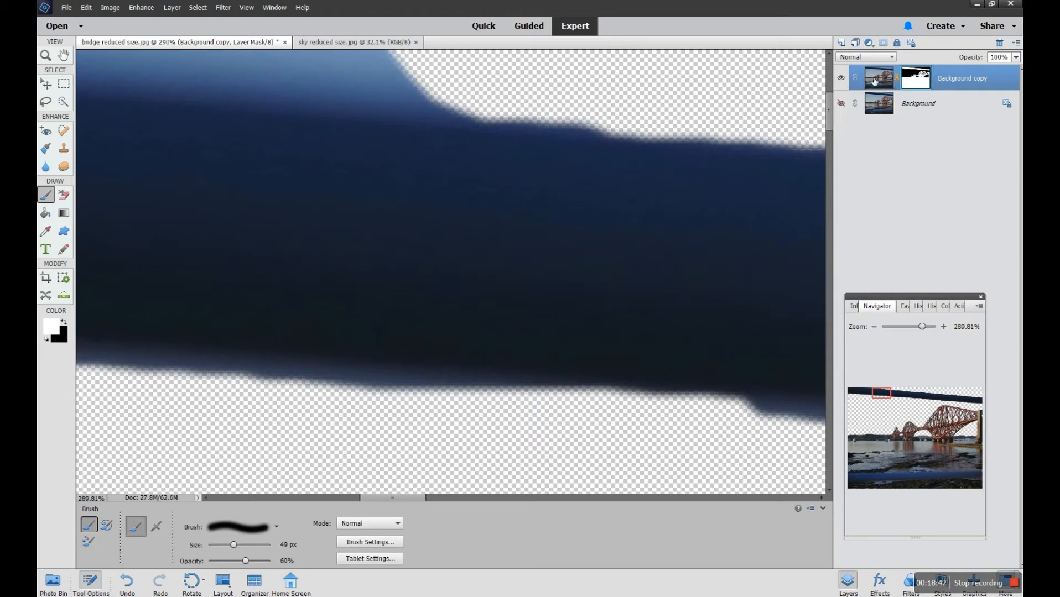
- Disable the layer mask of Background copy to view the unmasked photo, and re-enable the mask
right_click(914, 81)
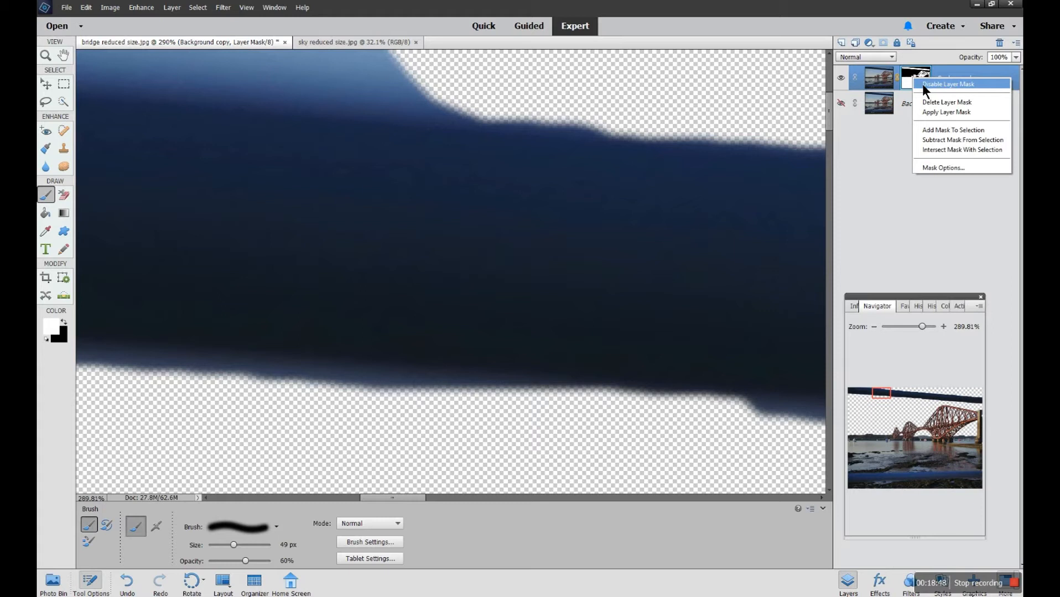
left_click(923, 85)
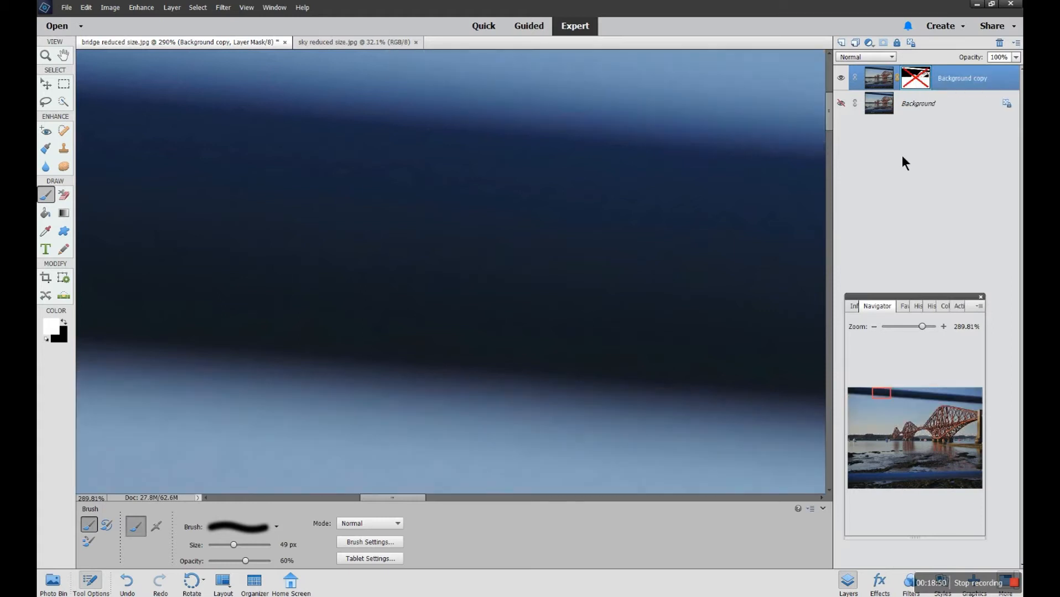
left_click_drag(923, 326, 895, 326)
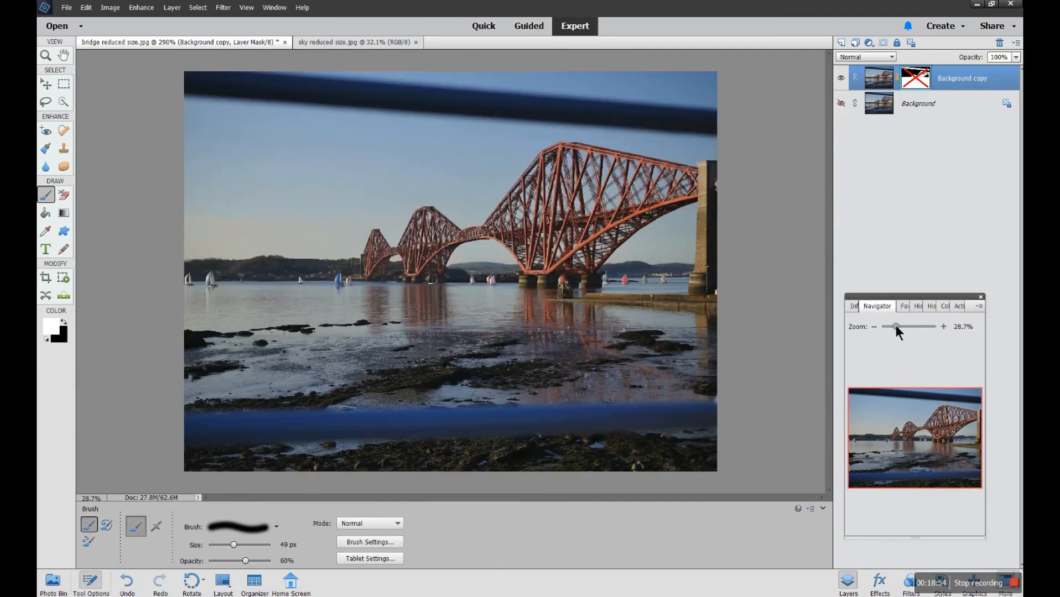
right_click(918, 81)
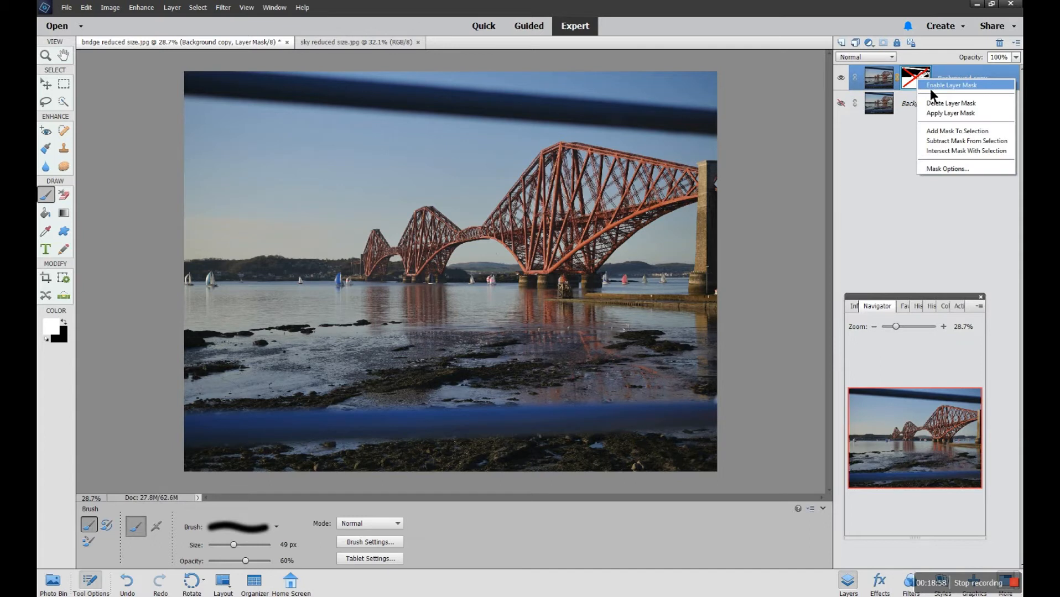
left_click(932, 88)
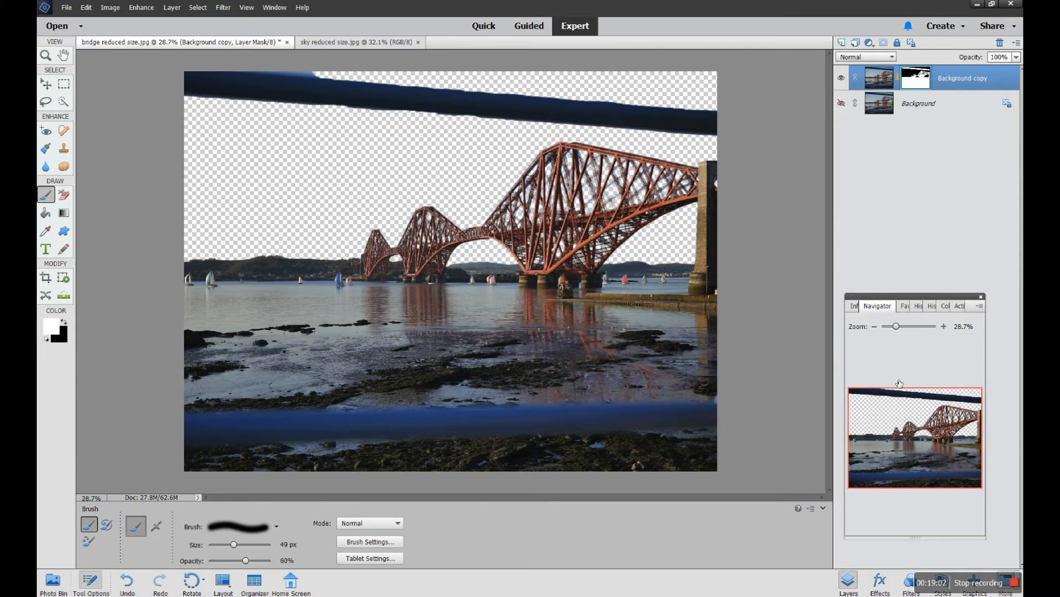
- Paint black on the mask to hide the leftover sky above the upper railing, adjusting the brush to 23 px and 98% opacity
left_click_drag(893, 323, 922, 330)
left_click_drag(915, 445, 878, 396)
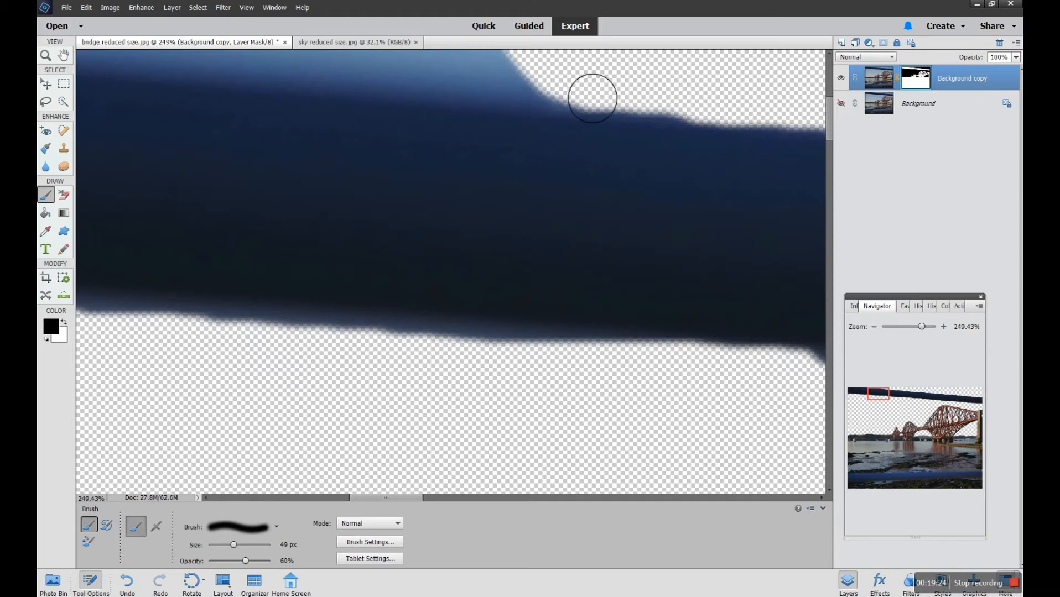
left_click_drag(565, 96, 528, 87)
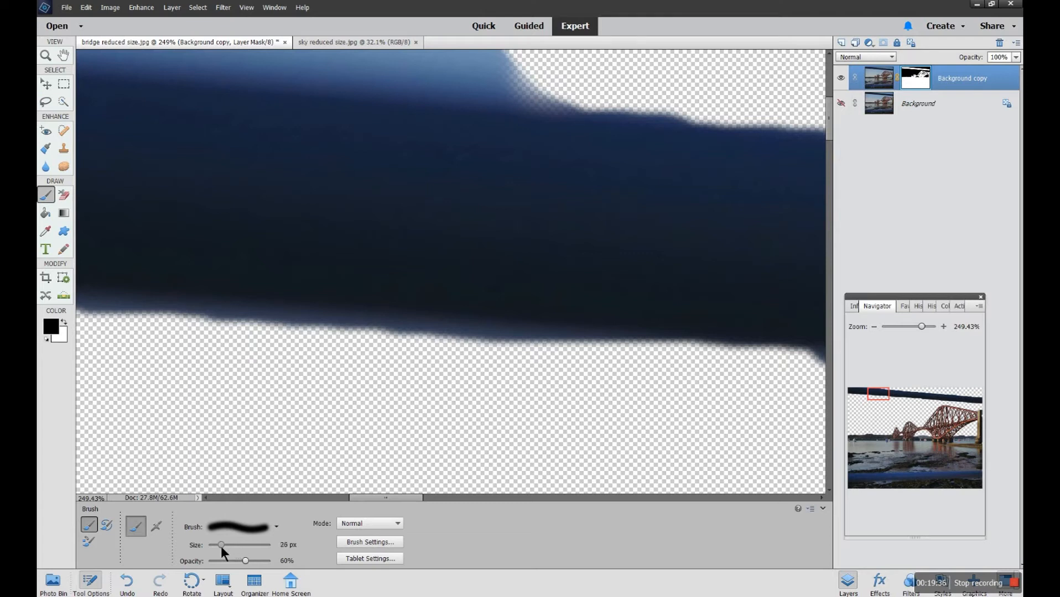
left_click_drag(246, 561, 250, 562)
left_click_drag(221, 545, 220, 546)
mouse_move(520, 63)
left_mouse_down()
mouse_move(490, 76)
mouse_move(478, 67)
mouse_move(554, 67)
mouse_move(334, 65)
mouse_move(341, 75)
mouse_move(539, 87)
mouse_move(602, 111)
mouse_move(262, 58)
mouse_move(86, 54)
left_mouse_up()
left_click_drag(189, 67, 293, 64)
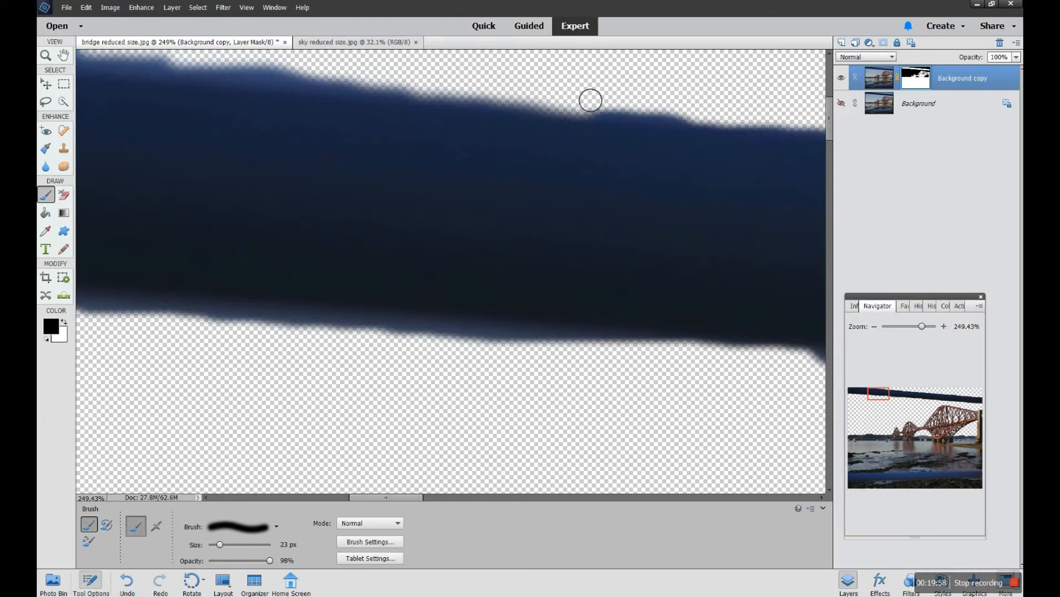
left_click_drag(602, 107, 707, 117)
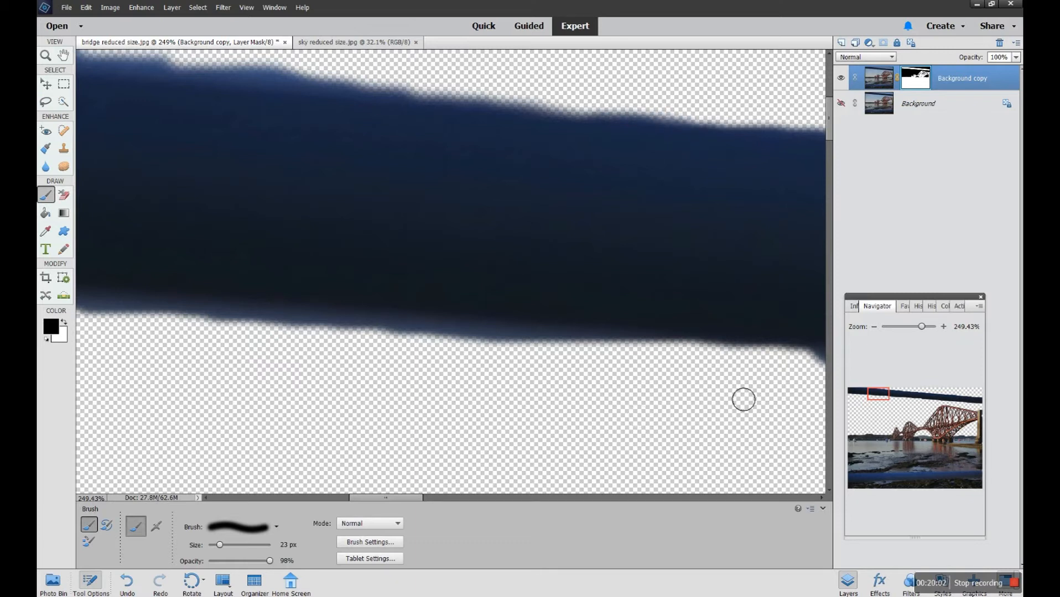
- Paint out the sky fringe along the lower edge of the upper railing farther along its length
left_click_drag(888, 395, 905, 392)
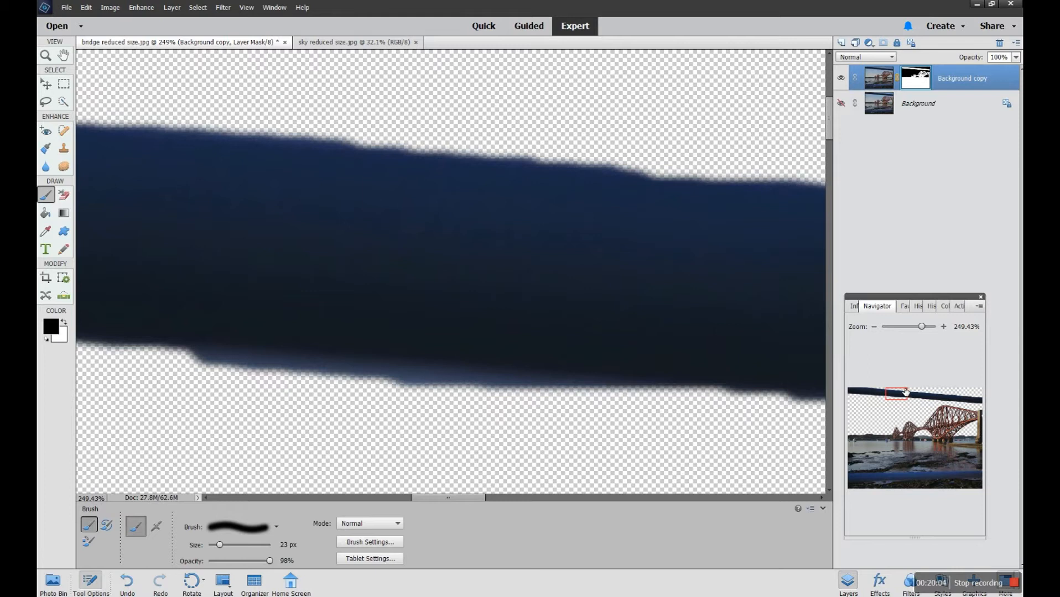
mouse_move(184, 379)
left_mouse_down()
mouse_move(714, 421)
mouse_move(826, 416)
left_mouse_up()
left_click_drag(900, 398, 975, 404)
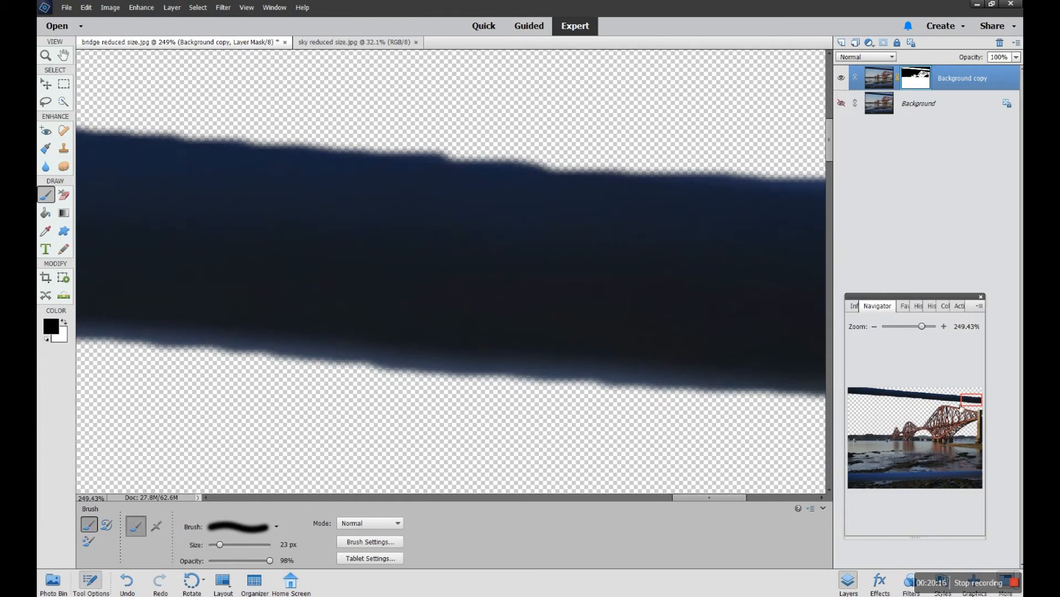
- Switch the foreground colour to white for mask painting and examine the masked edges around the bridge at about 101% zoom
left_click_drag(925, 323, 919, 325)
left_click_drag(989, 399, 948, 428)
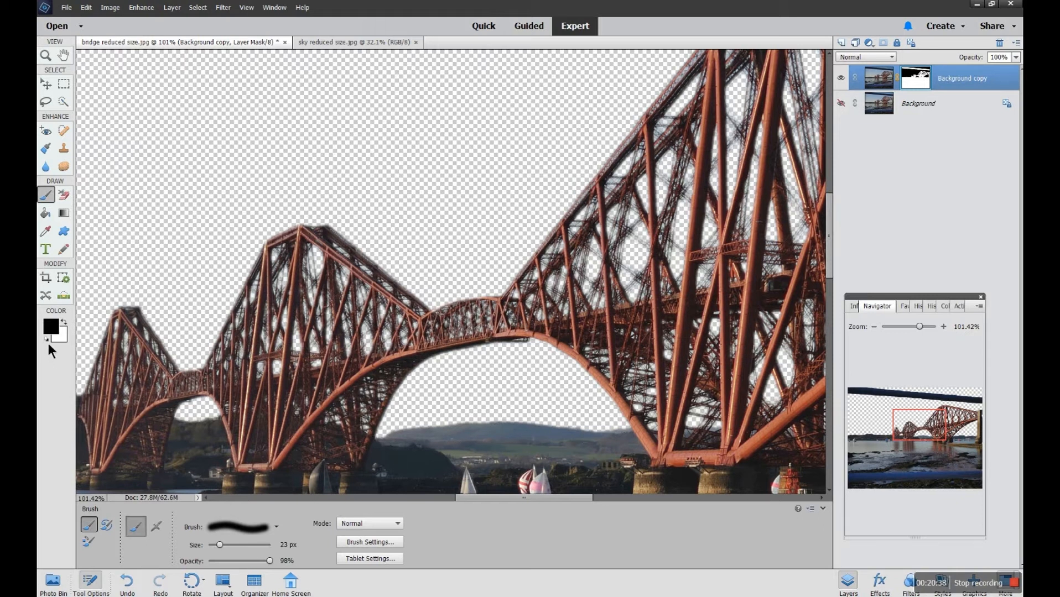
left_click(63, 322)
left_click_drag(924, 415, 907, 445)
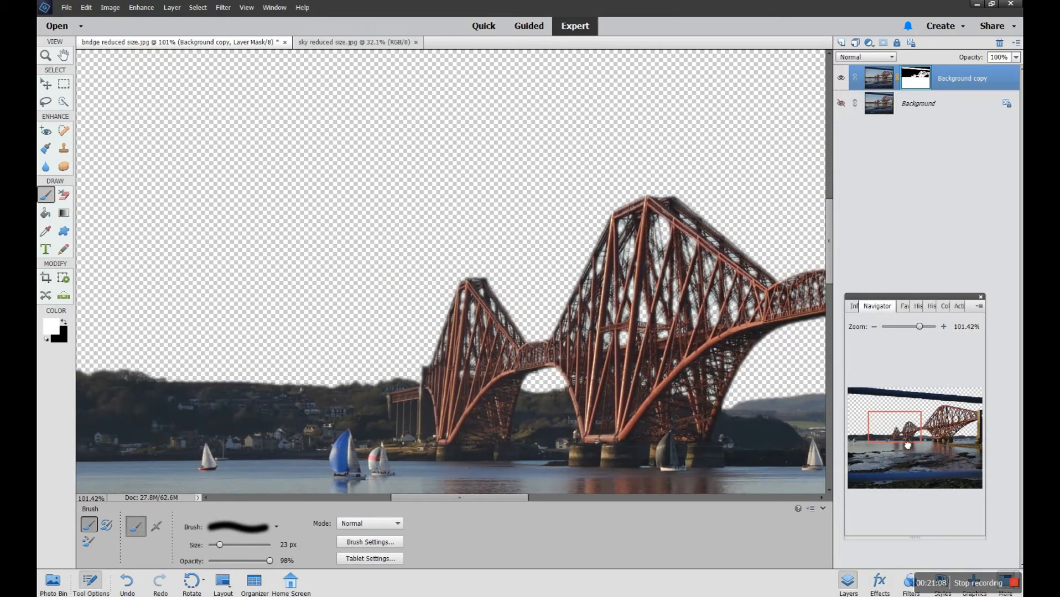
left_click_drag(907, 445, 920, 442)
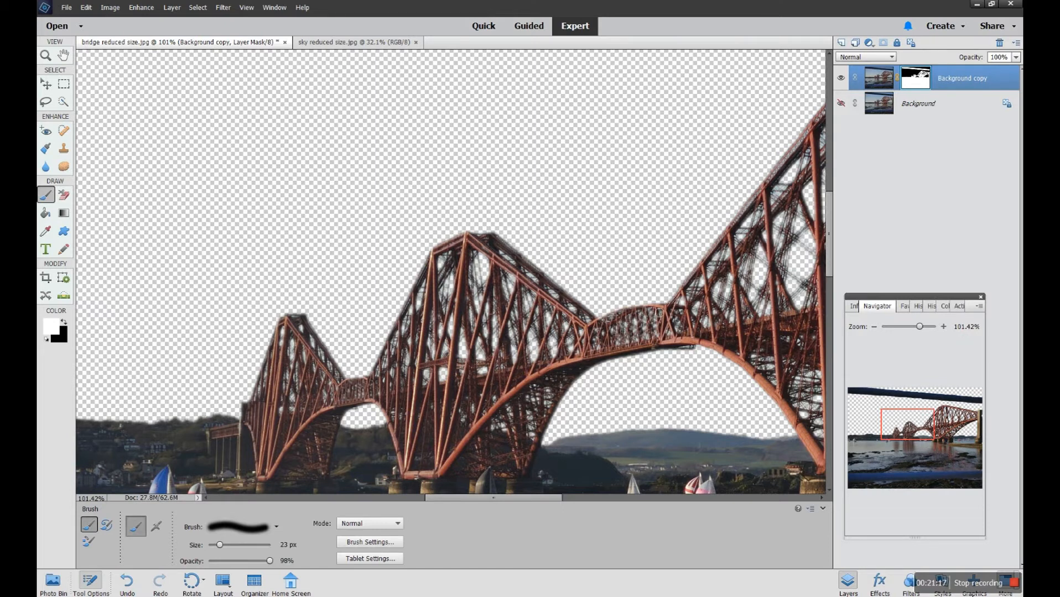
- Place the sky reduced size.jpg image into the bridge photo as a new layer above Background copy
left_click_drag(919, 327, 894, 326)
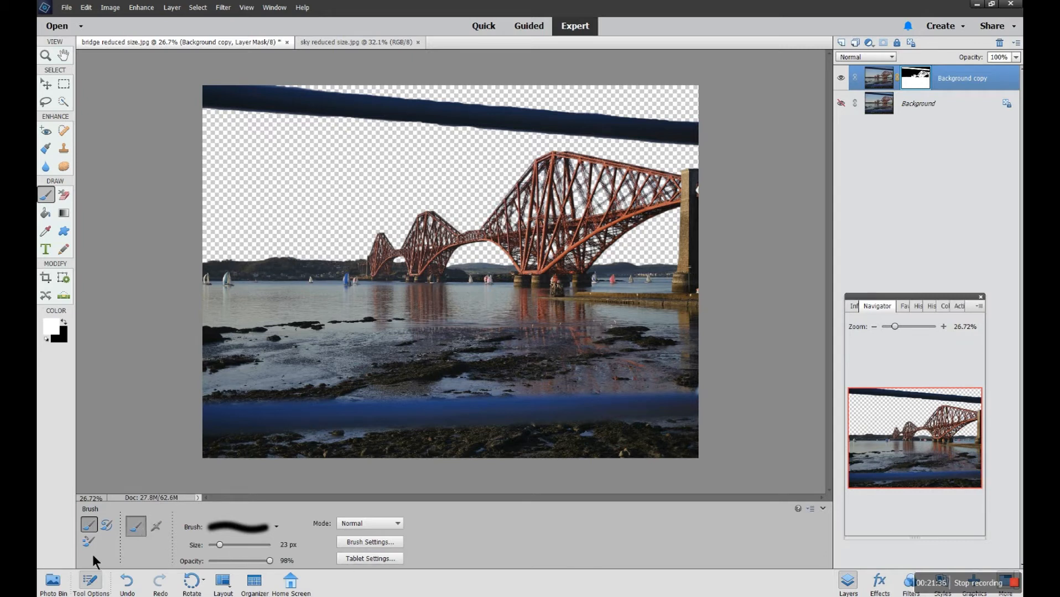
left_click(55, 584)
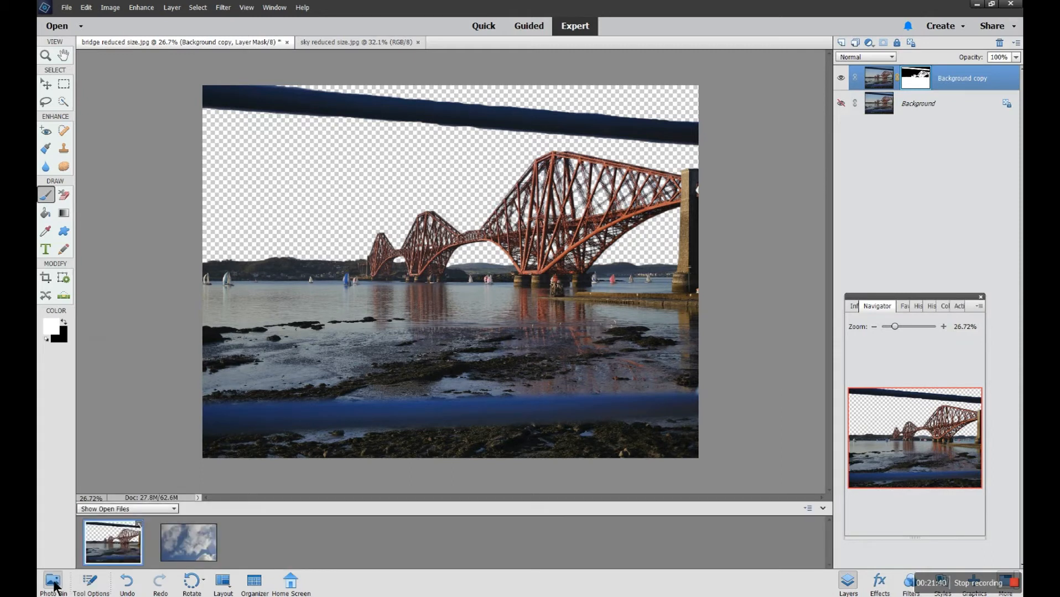
left_click(189, 555)
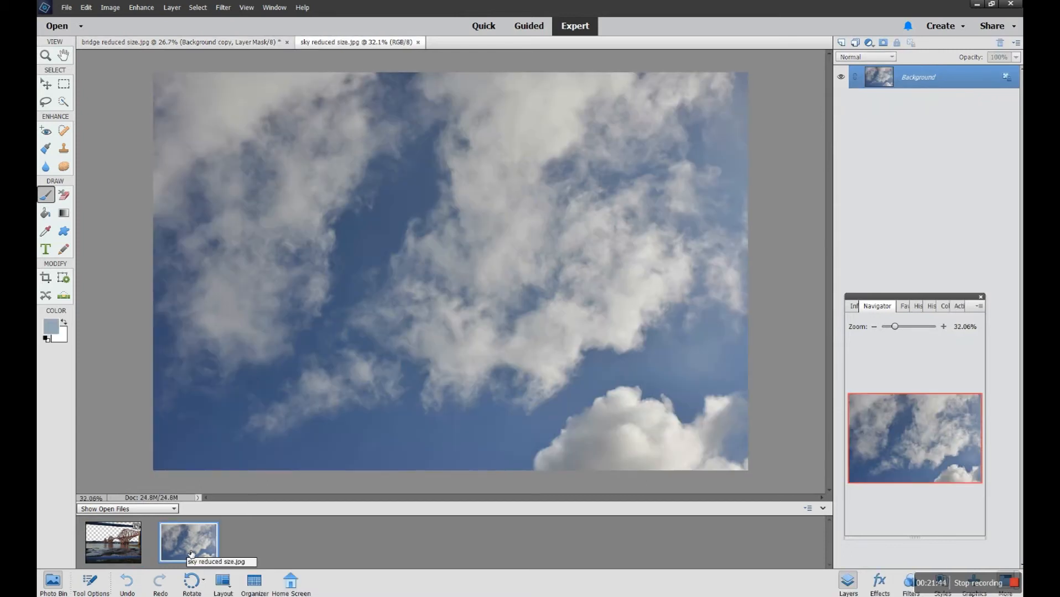
left_click(99, 552)
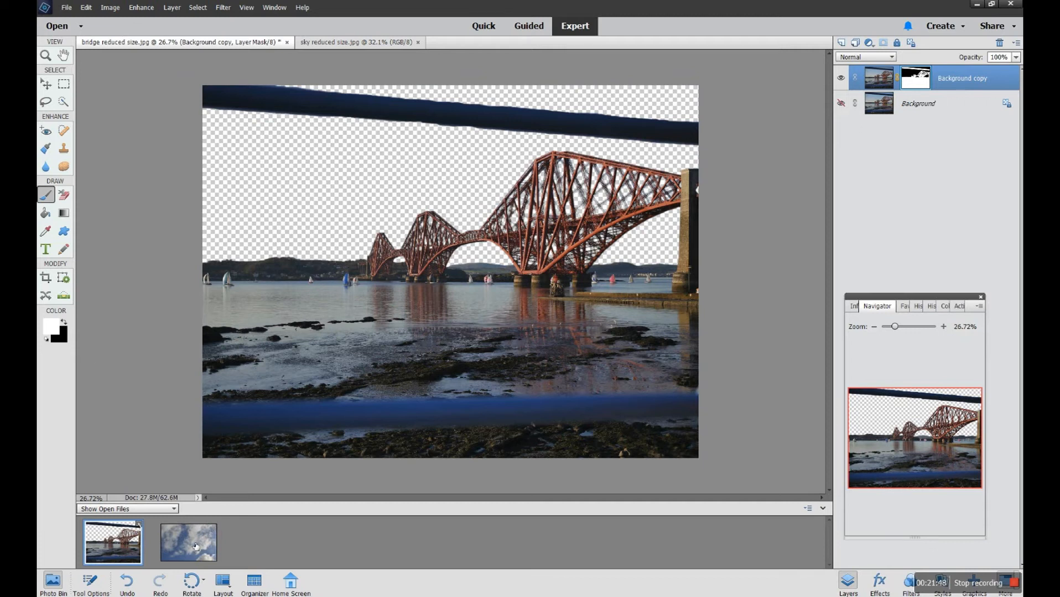
left_click(45, 88)
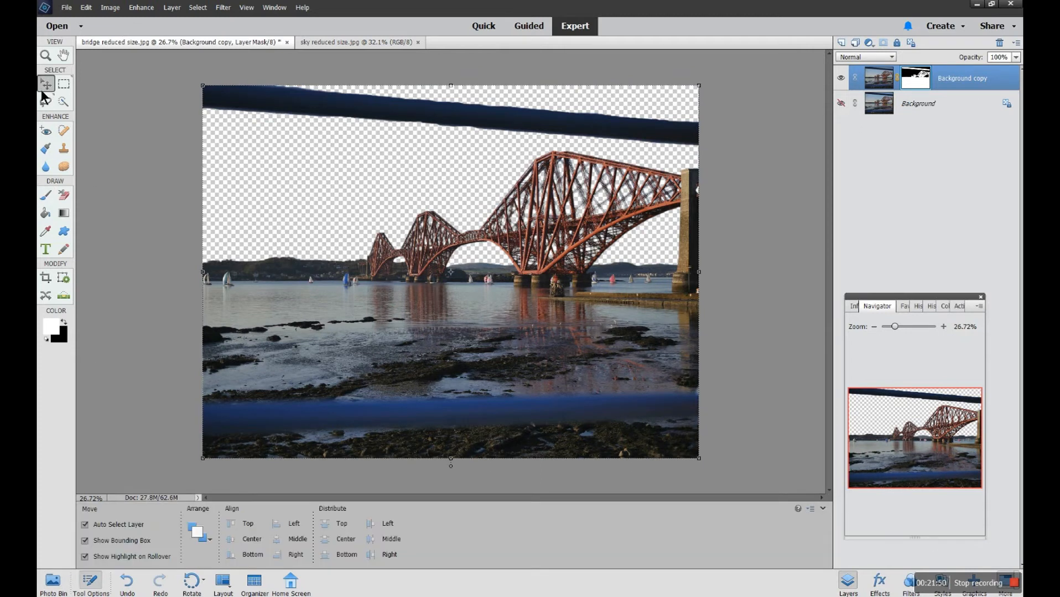
left_click(52, 581)
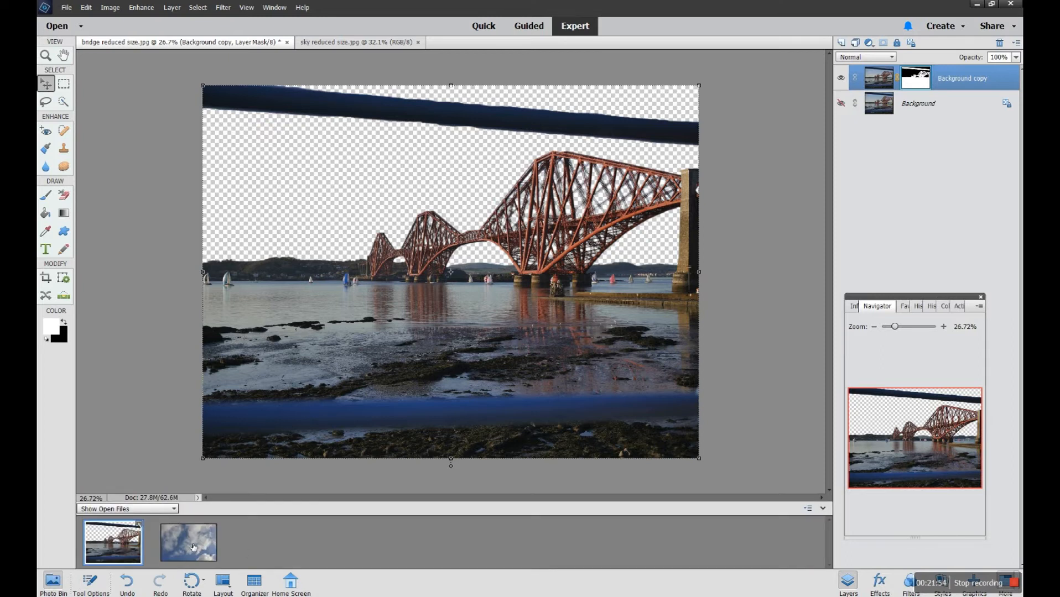
left_click_drag(193, 548, 438, 238)
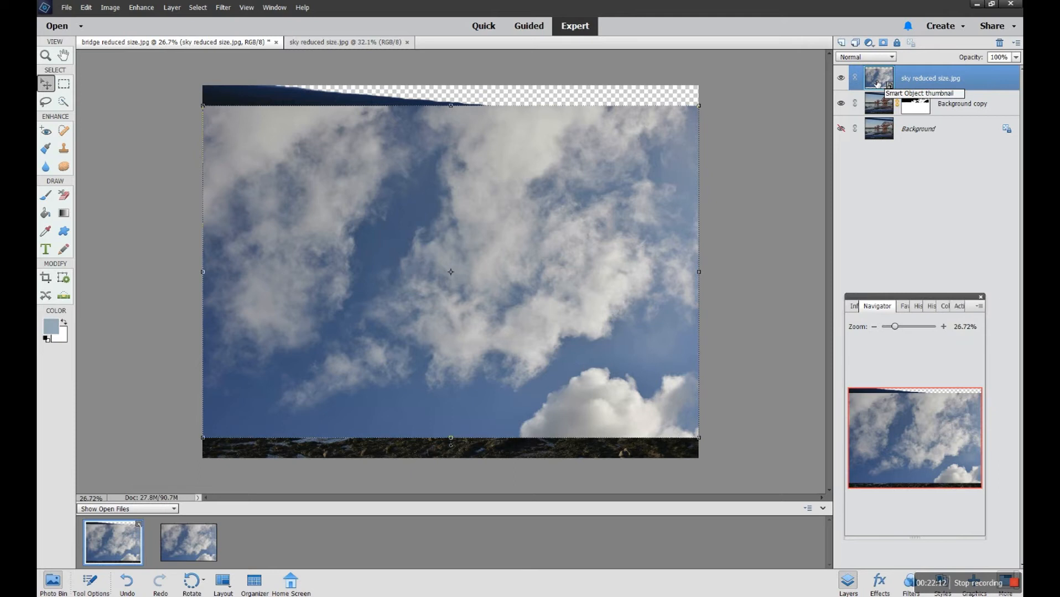
- Align the sky layer with the top of the canvas and scale it to 101.89% width and 57.43% height, ending near the horizon
left_click_drag(872, 83, 477, 186)
left_click_drag(579, 220, 575, 194)
left_click(452, 86)
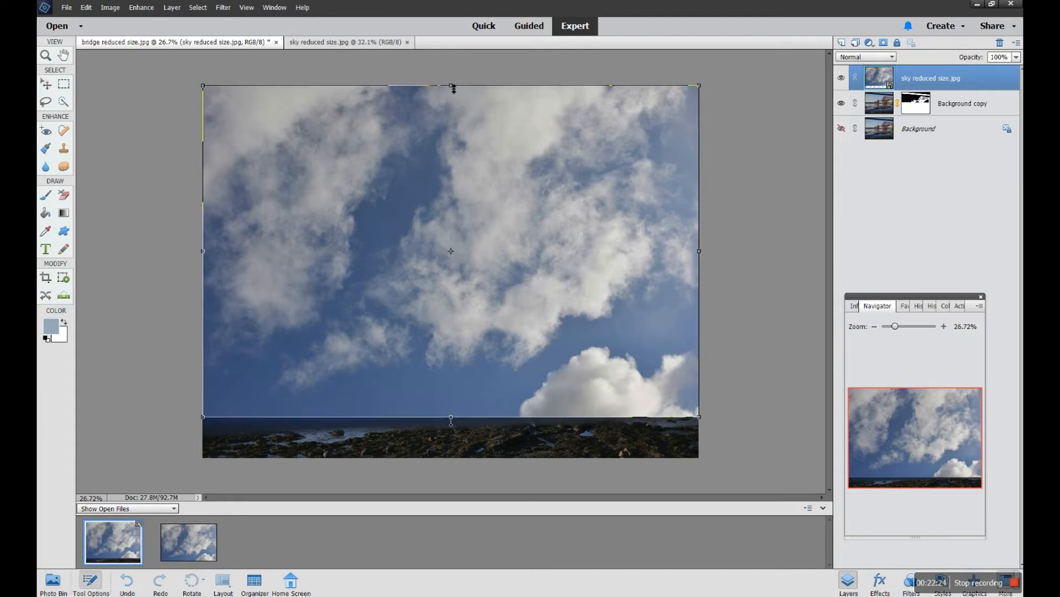
left_click_drag(455, 85, 455, 81)
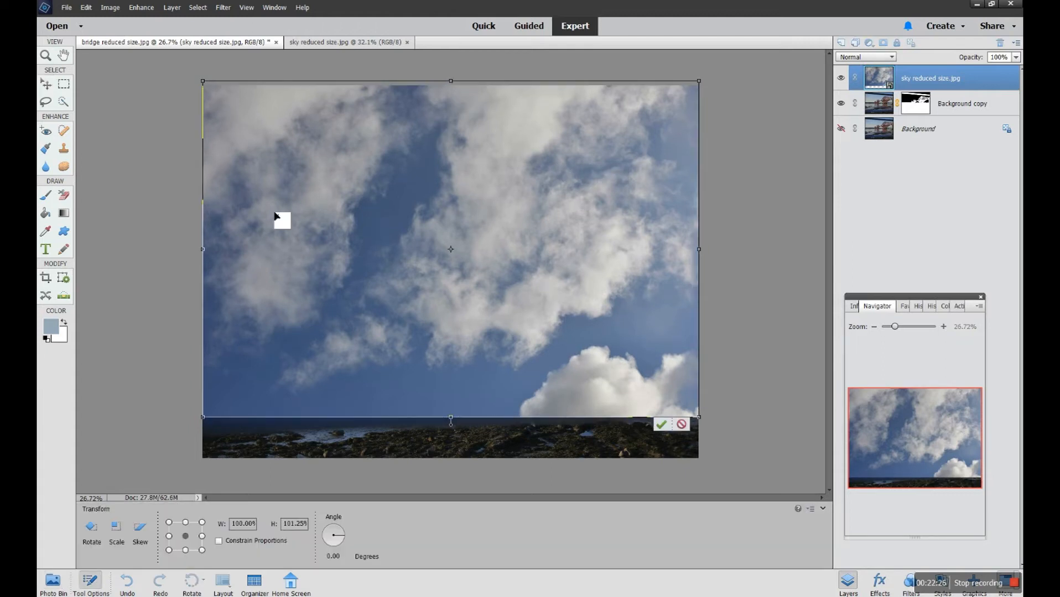
mouse_move(203, 249)
left_mouse_down()
mouse_move(194, 249)
mouse_move(203, 257)
left_mouse_up()
left_click_drag(706, 255, 713, 257)
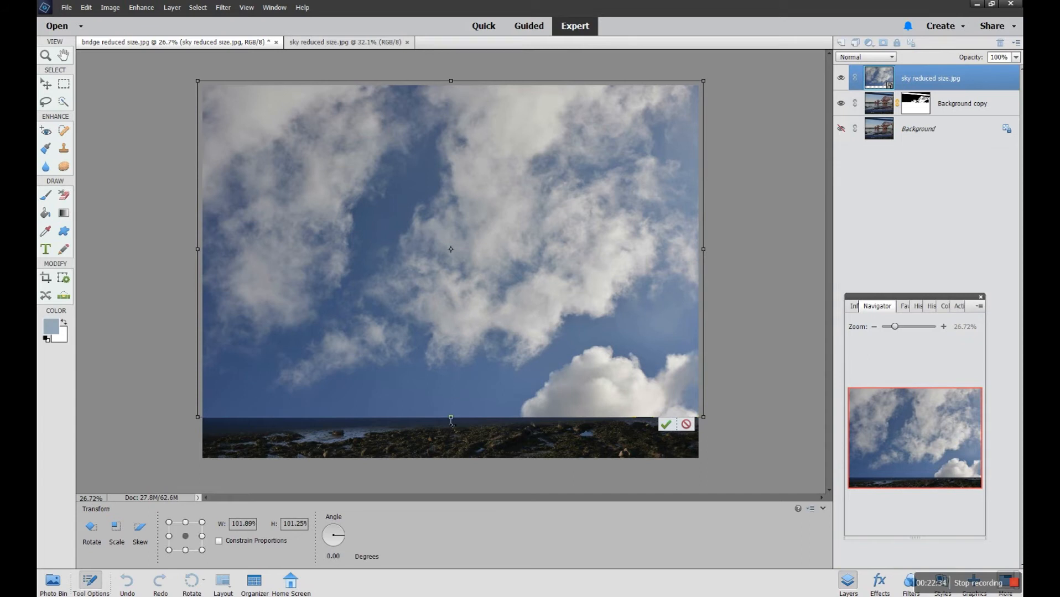
left_click_drag(451, 420, 449, 275)
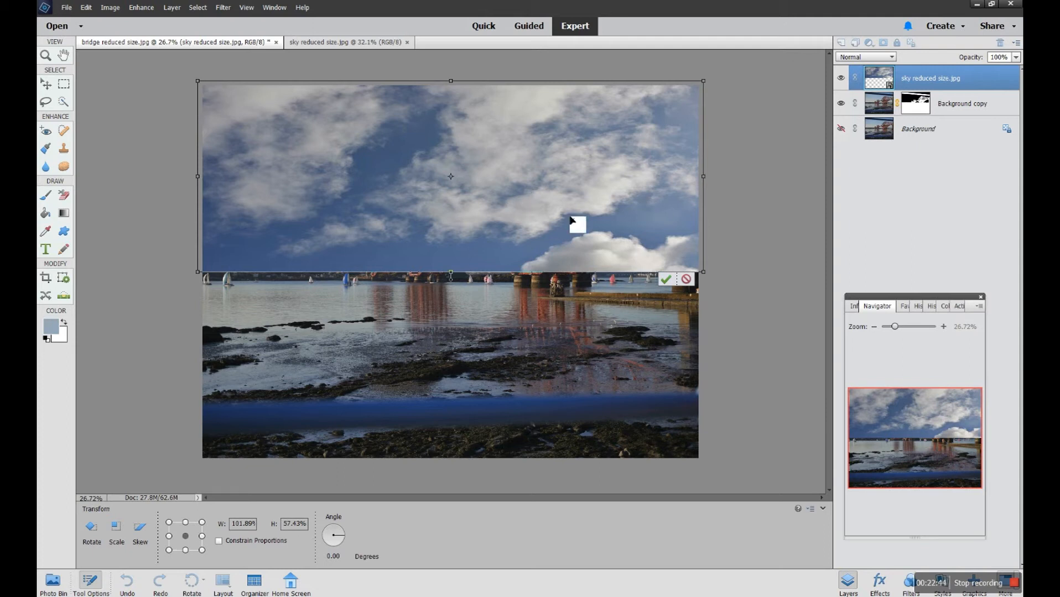
left_click(667, 279)
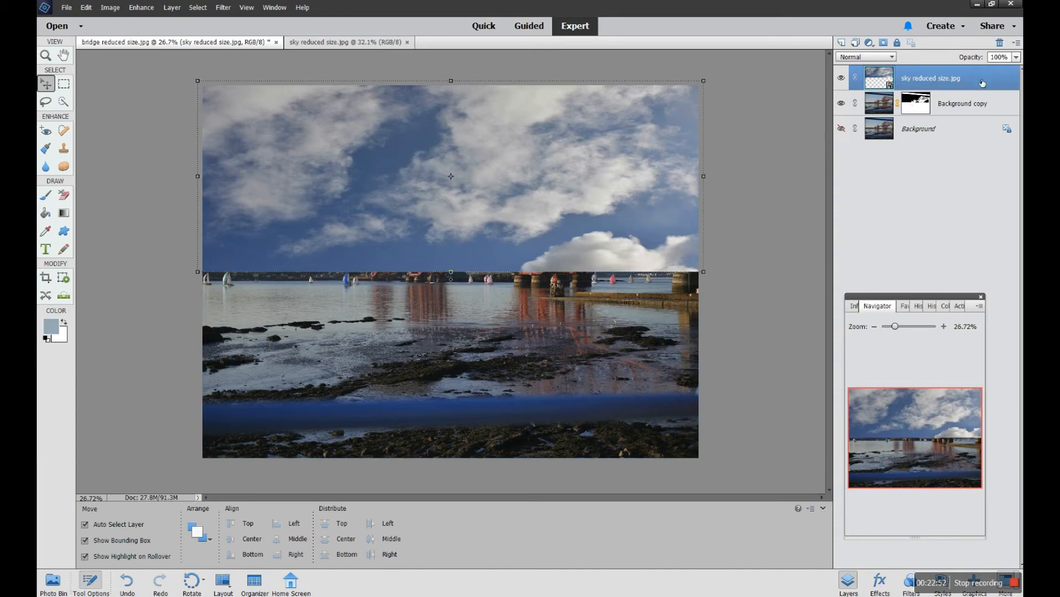
- Move the sky layer beneath Background copy in the layer order
left_click_drag(982, 83, 984, 121)
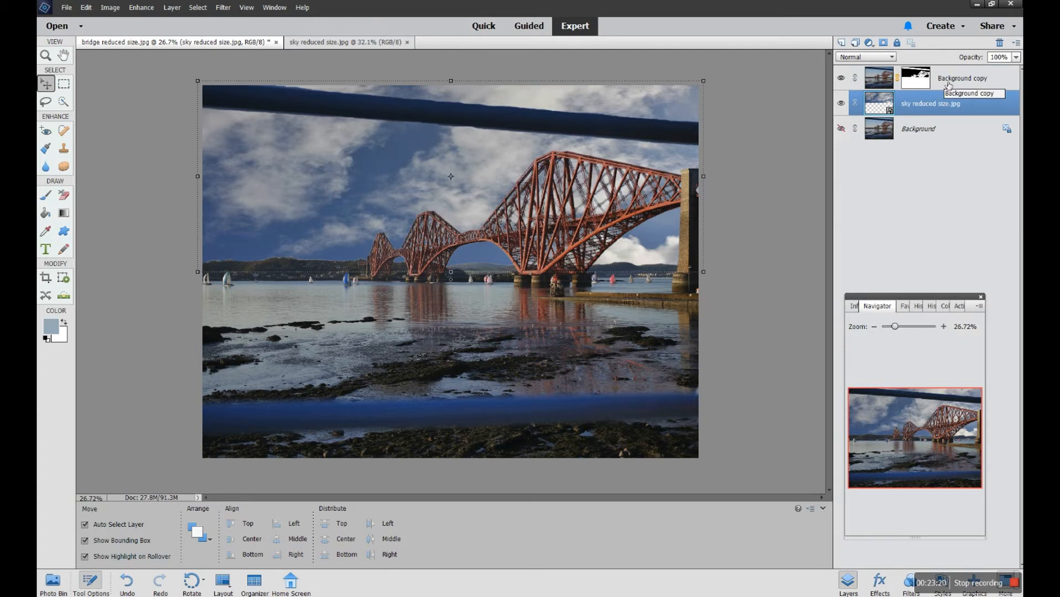
left_click_drag(948, 84, 493, 314)
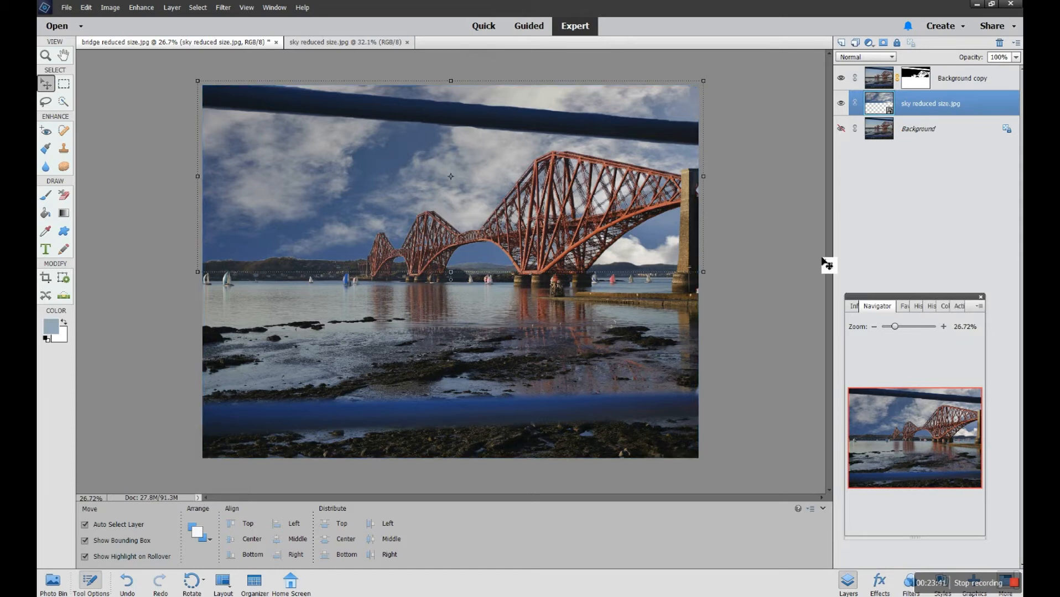
- Hide Background copy and duplicate the sky layer within the bridge document as sky reduced size.jpg copy
left_click(841, 78)
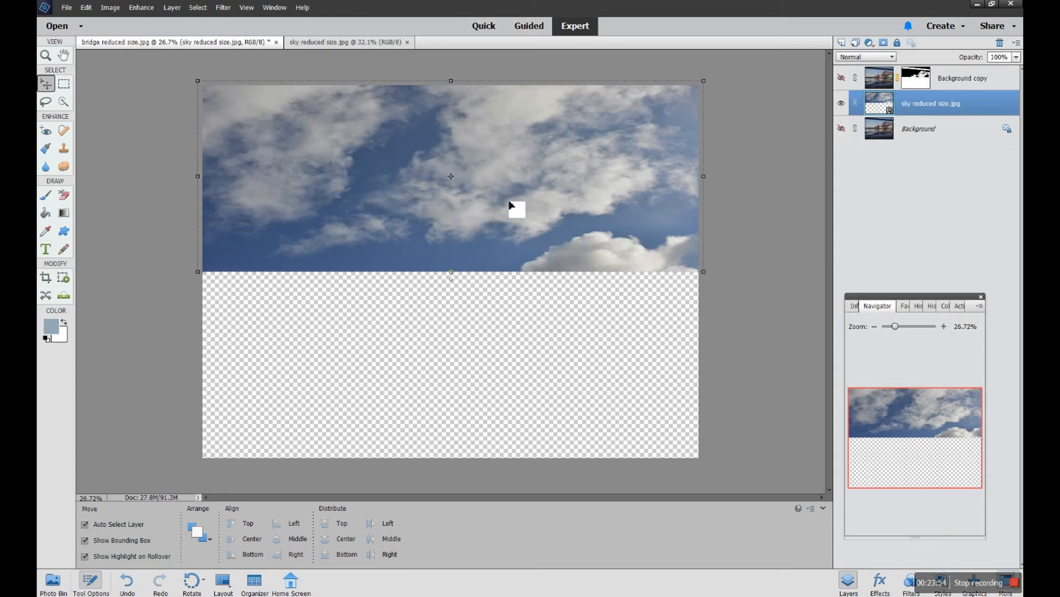
right_click(948, 108)
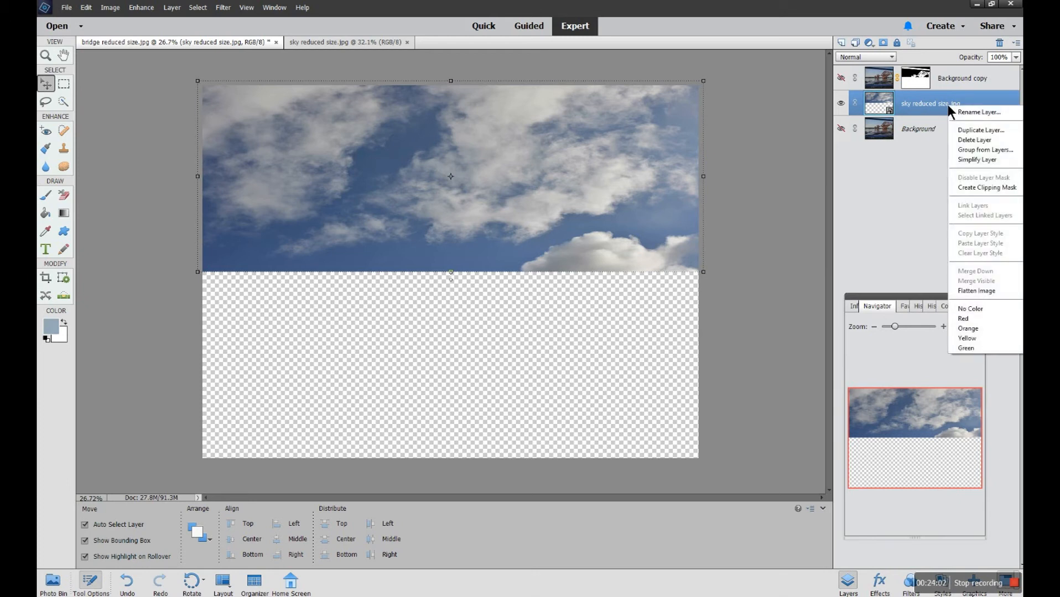
left_click(963, 133)
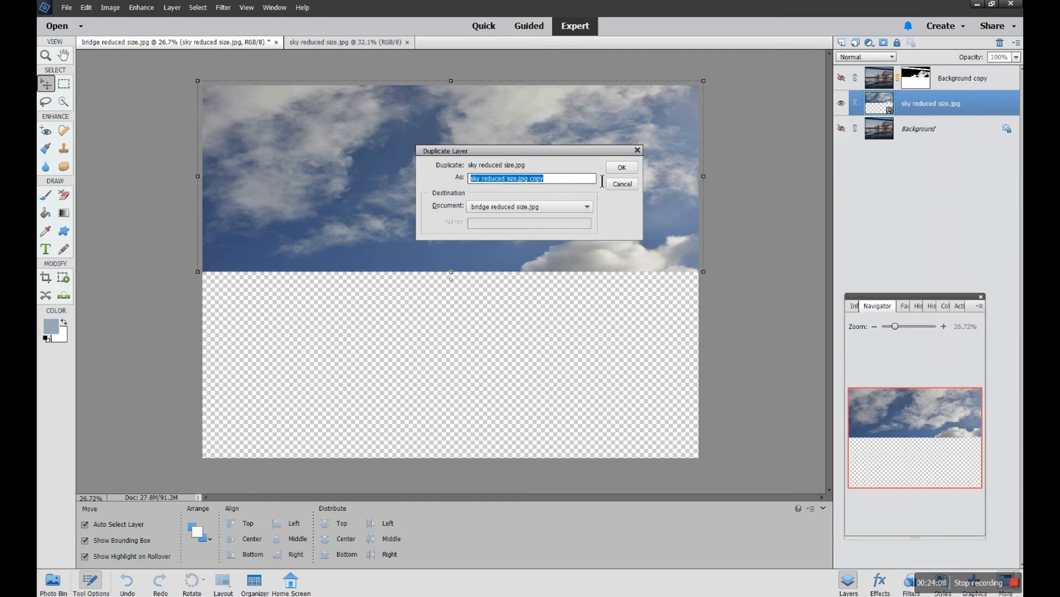
left_click(621, 168)
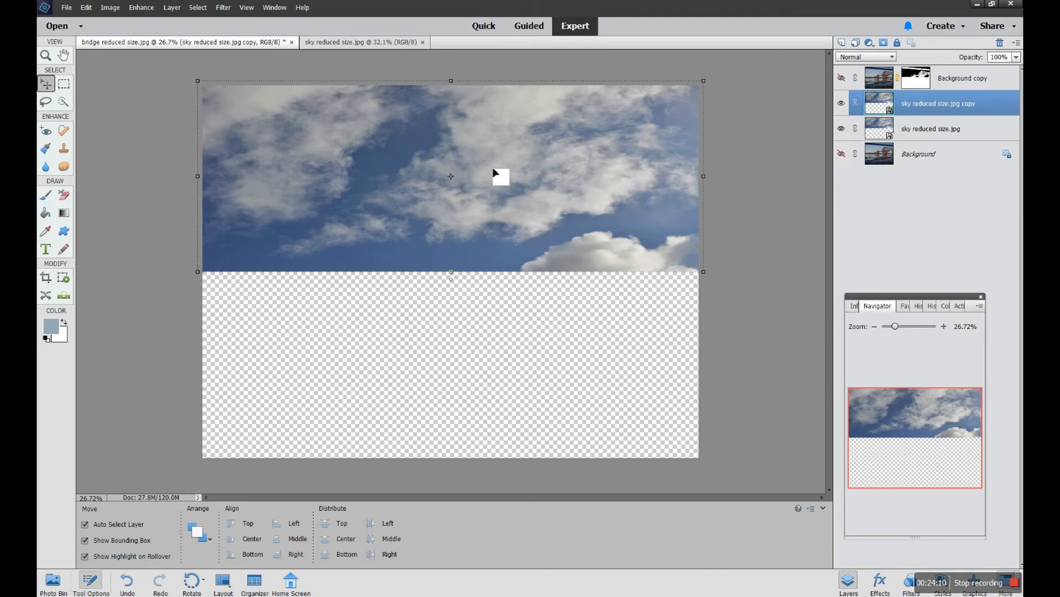
- Flip the duplicate sky layer vertically and place it directly below the original sky so their edges meet and cover the canvas
left_click_drag(444, 176, 464, 289)
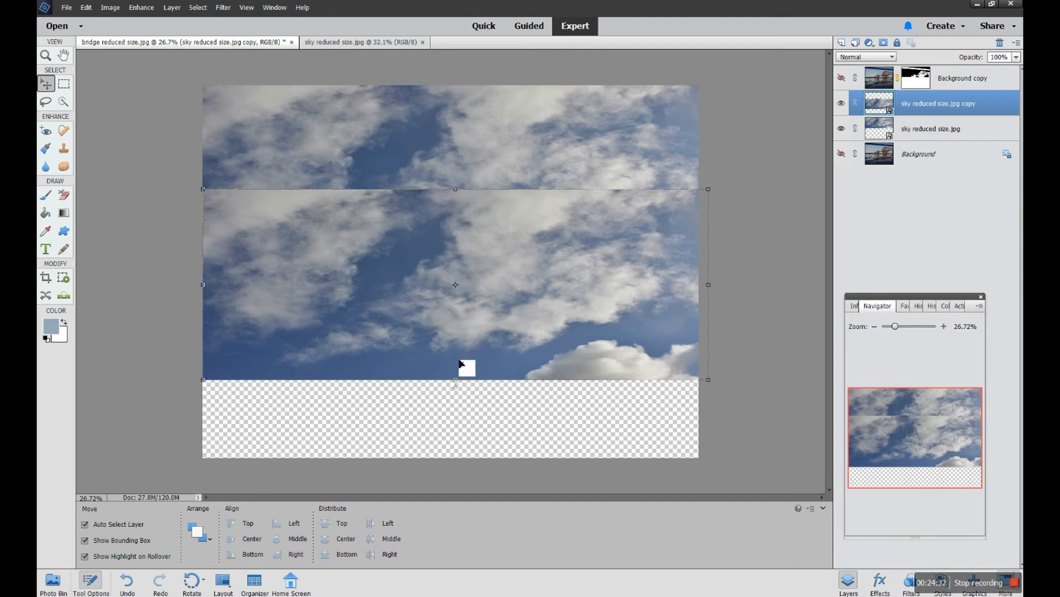
left_click_drag(475, 341, 468, 276)
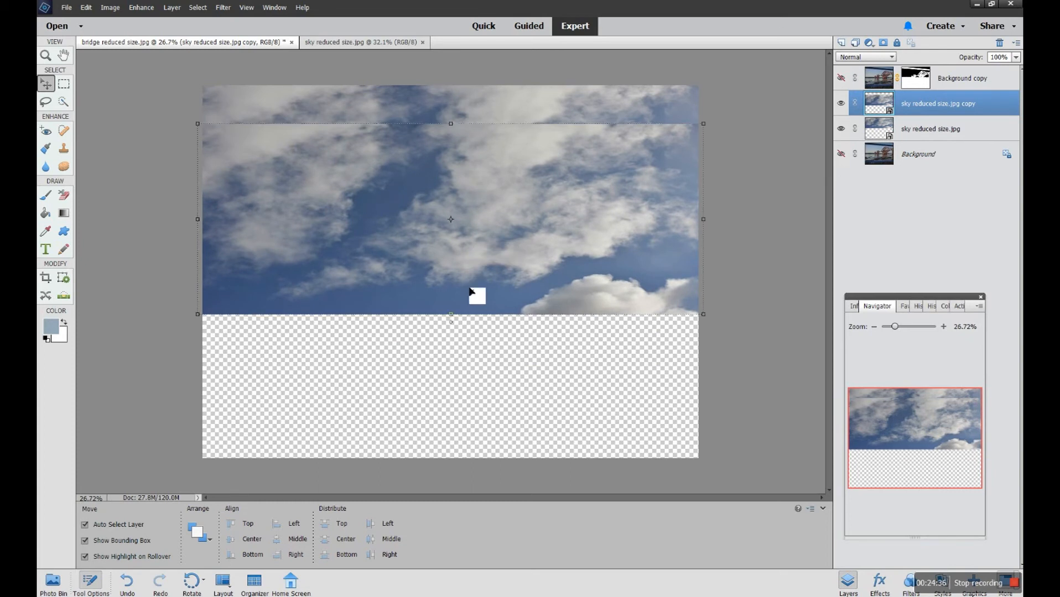
left_click(452, 322)
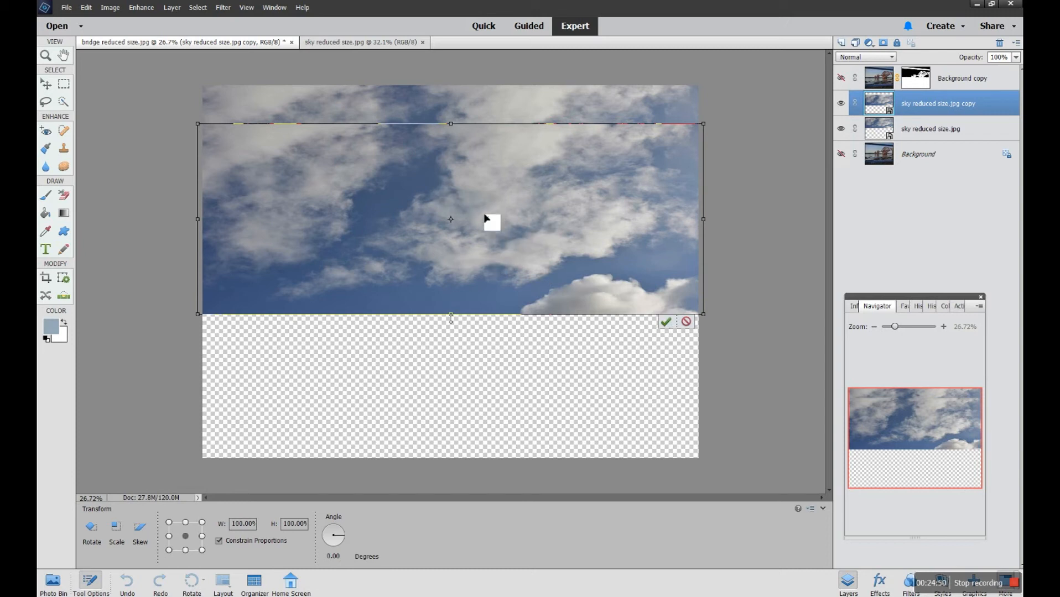
right_click(485, 218)
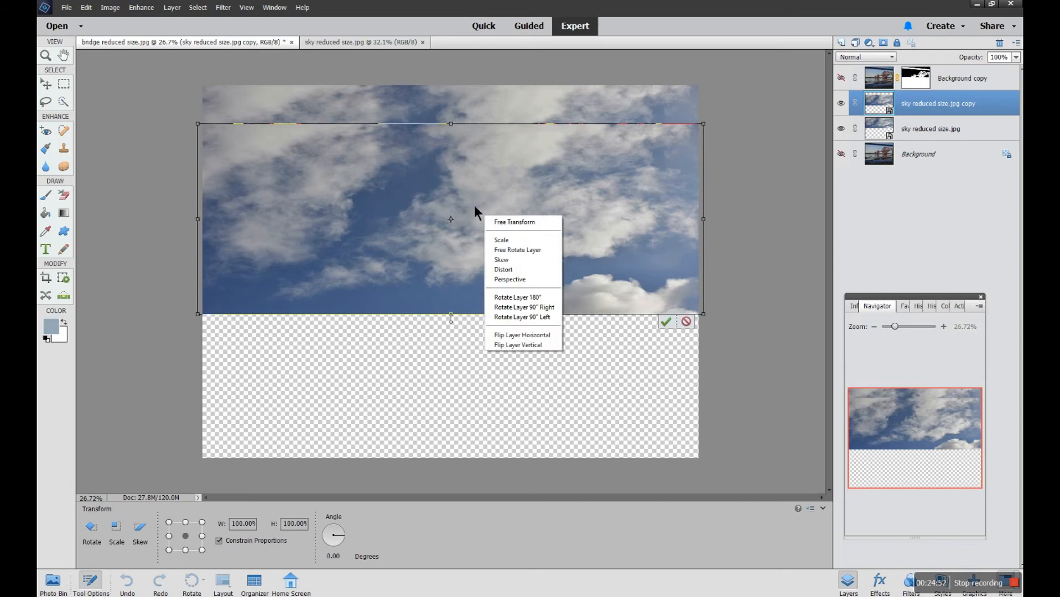
left_click(506, 348)
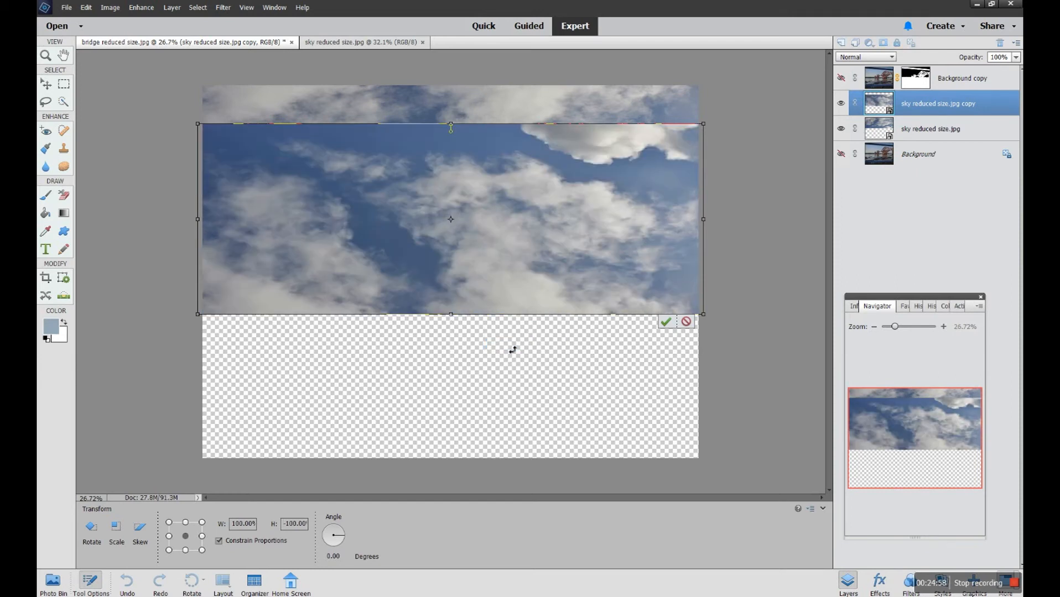
left_click_drag(502, 208, 490, 354)
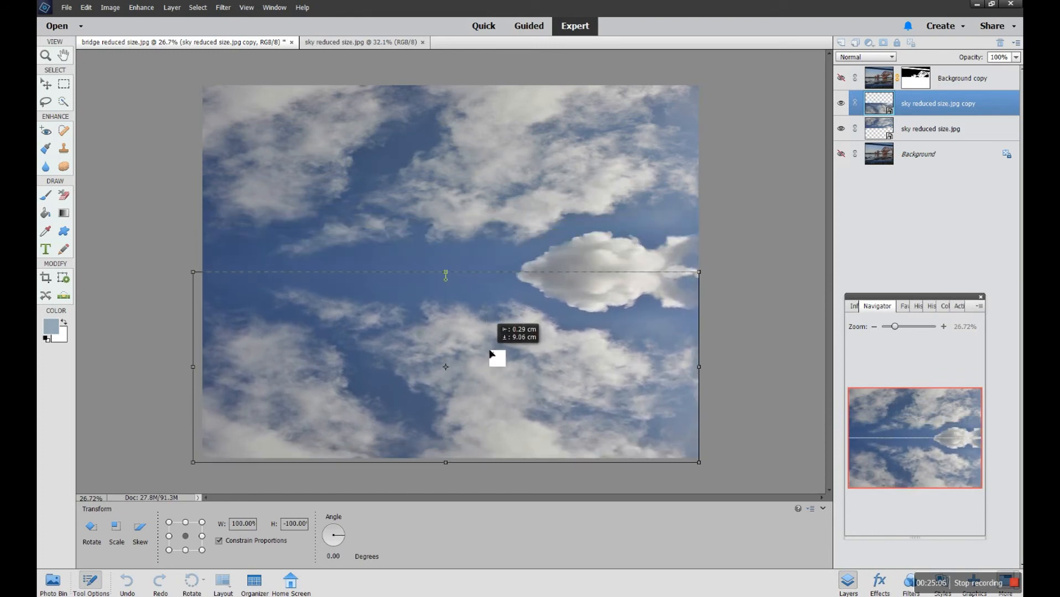
left_click_drag(492, 349, 496, 350)
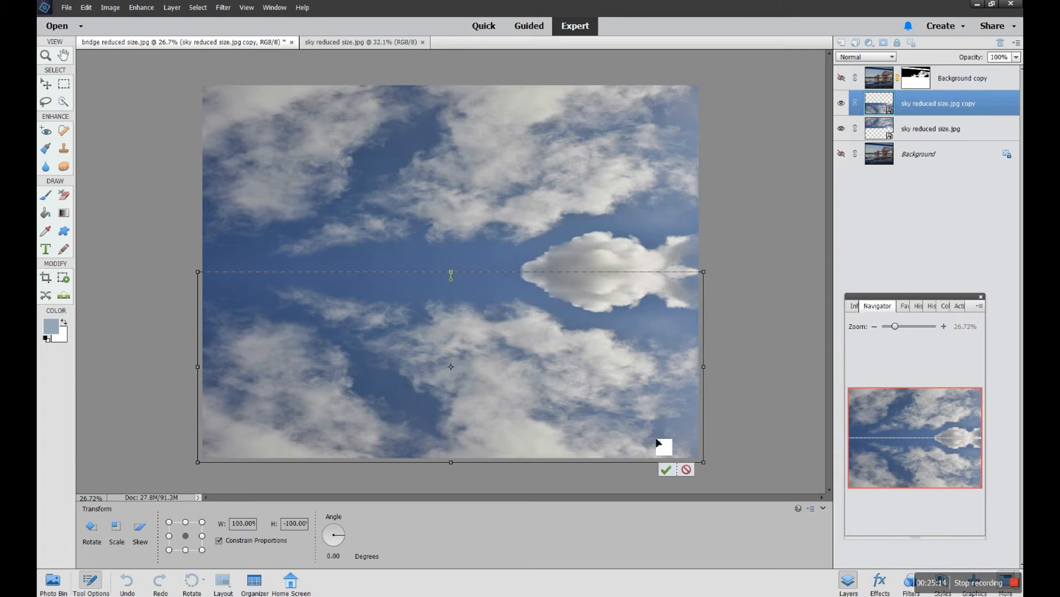
left_click(665, 470)
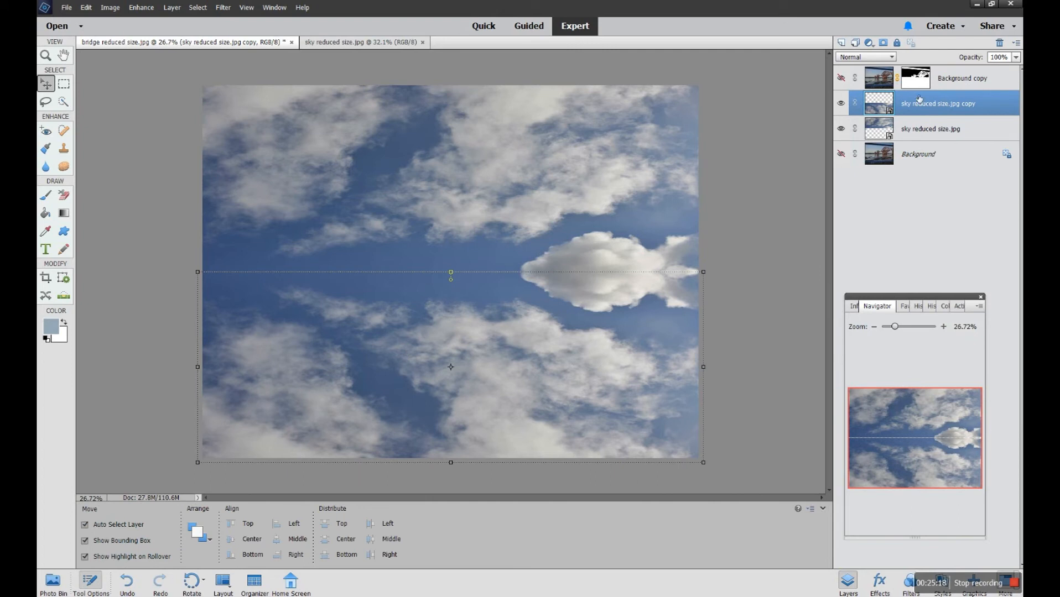
- Select both sky layers and merge them into a single layer
left_click(937, 130, "ctrl")
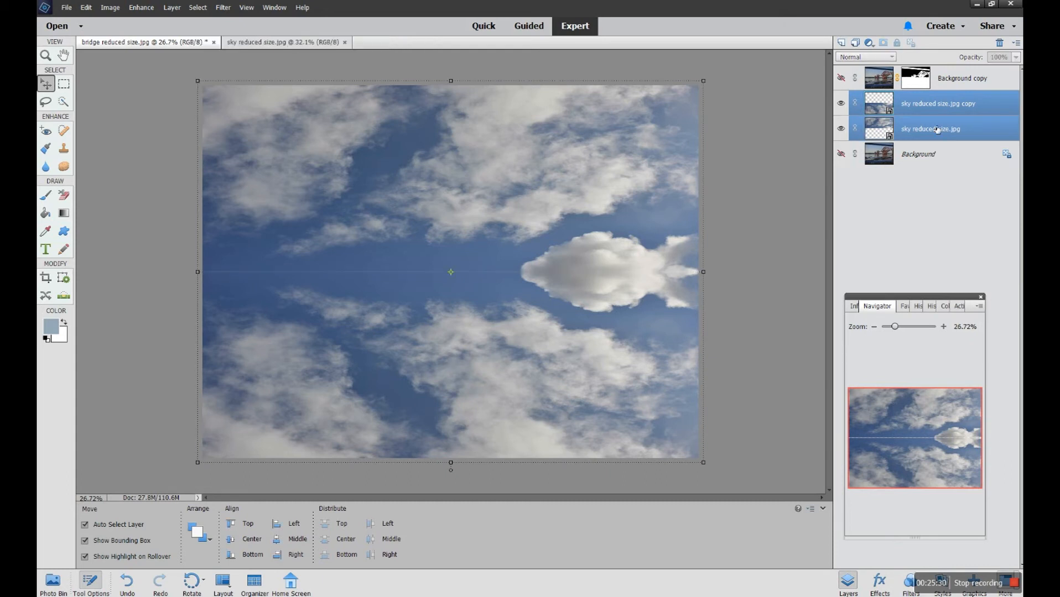
left_click(938, 131, "ctrl")
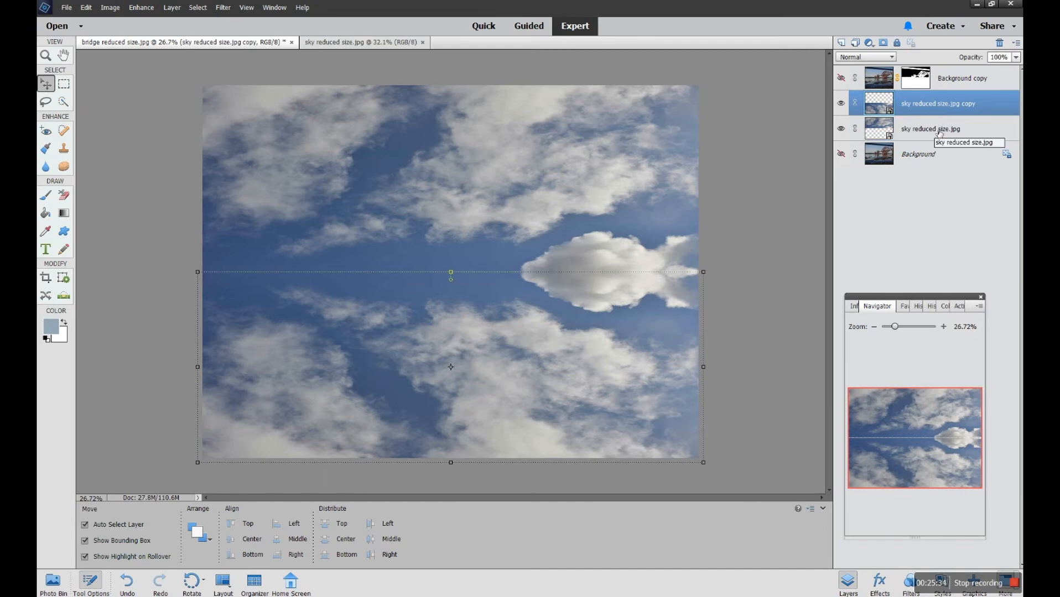
left_click(939, 132, "ctrl")
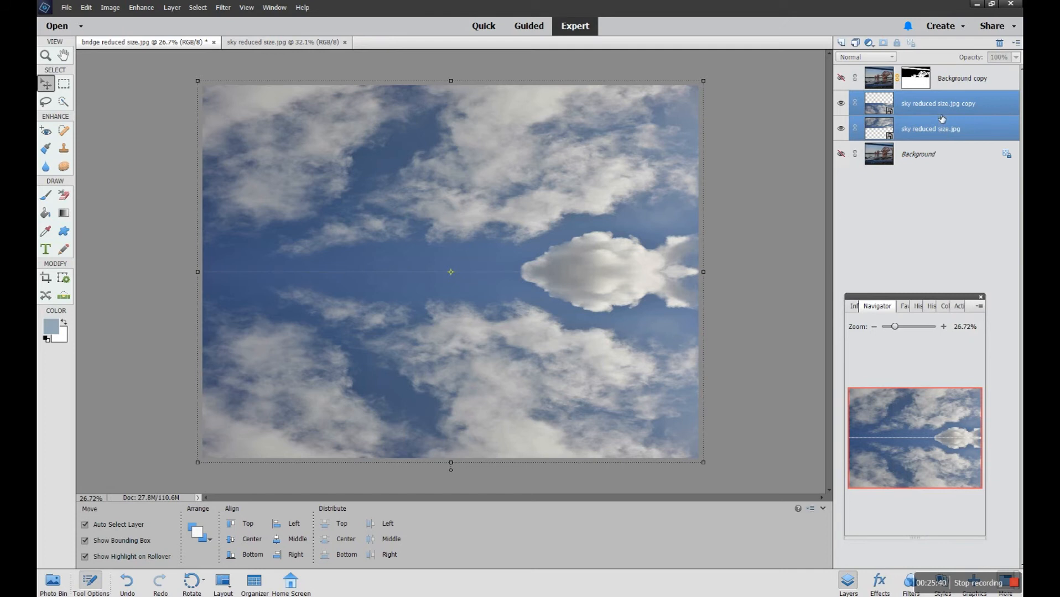
right_click(971, 130)
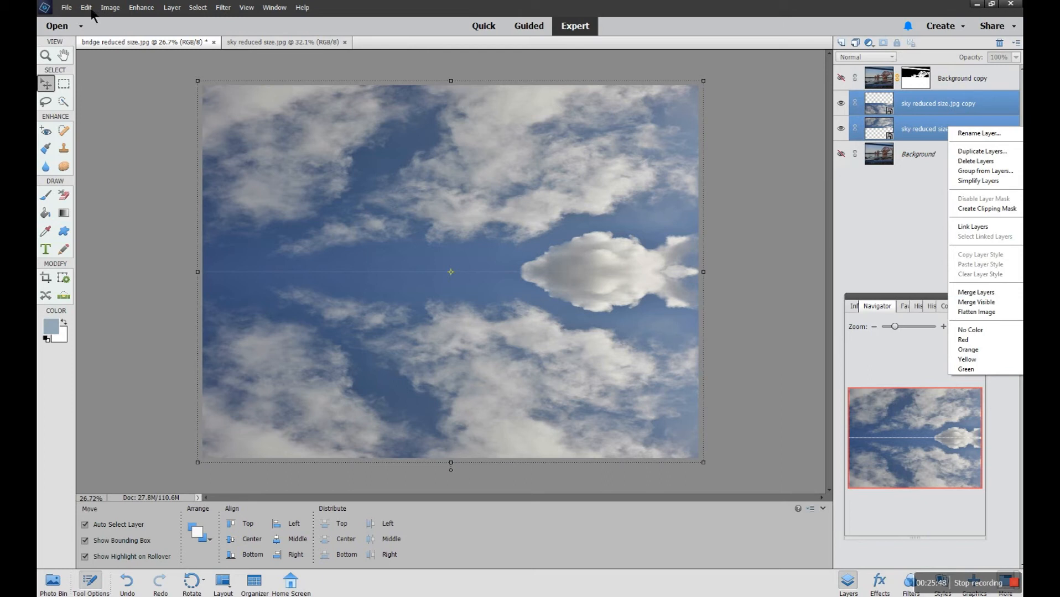
left_click(173, 12)
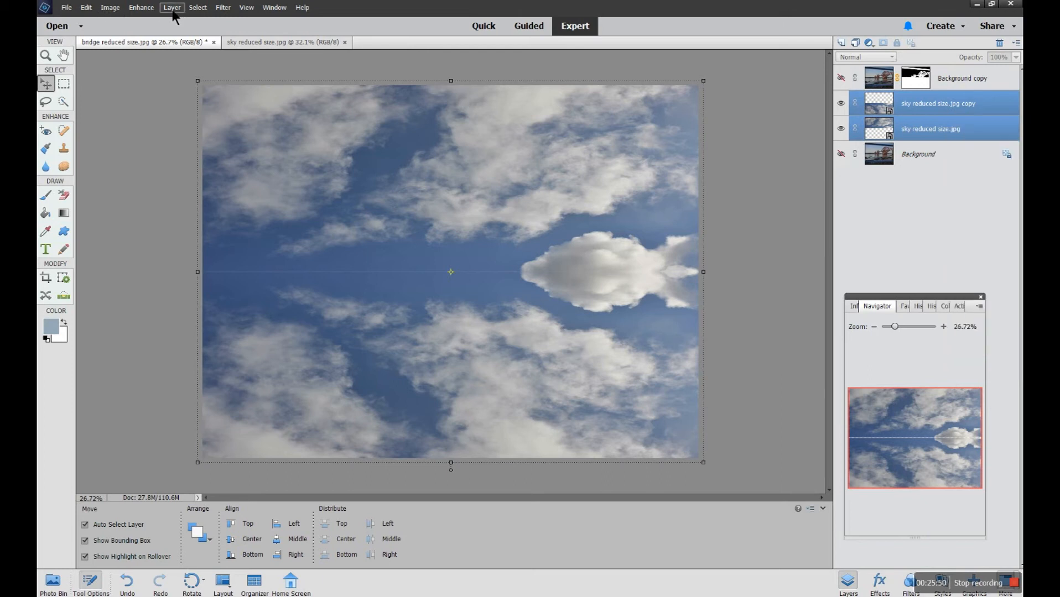
left_click(172, 10)
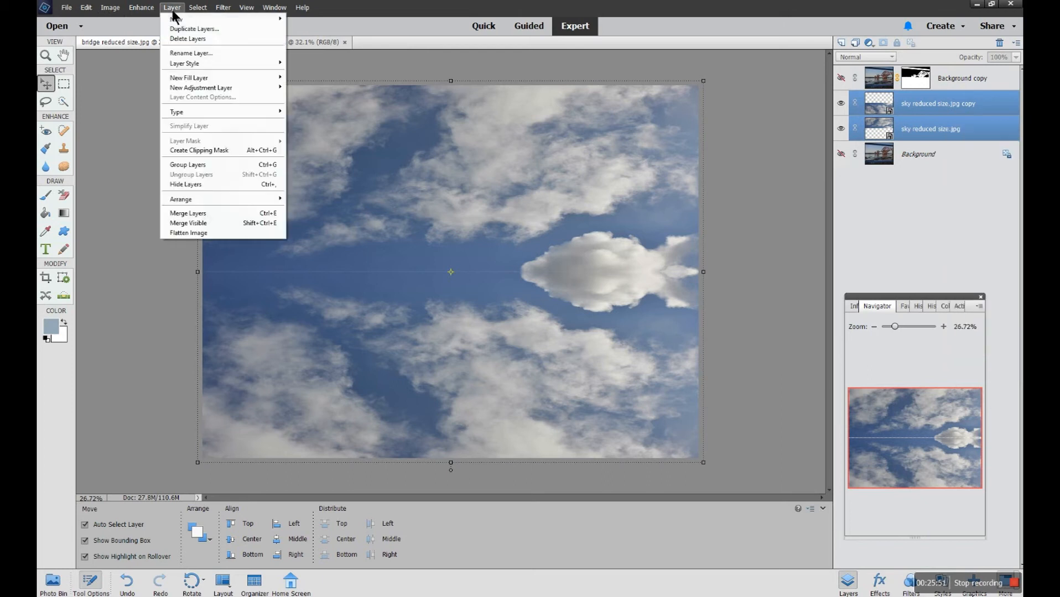
left_click(186, 215)
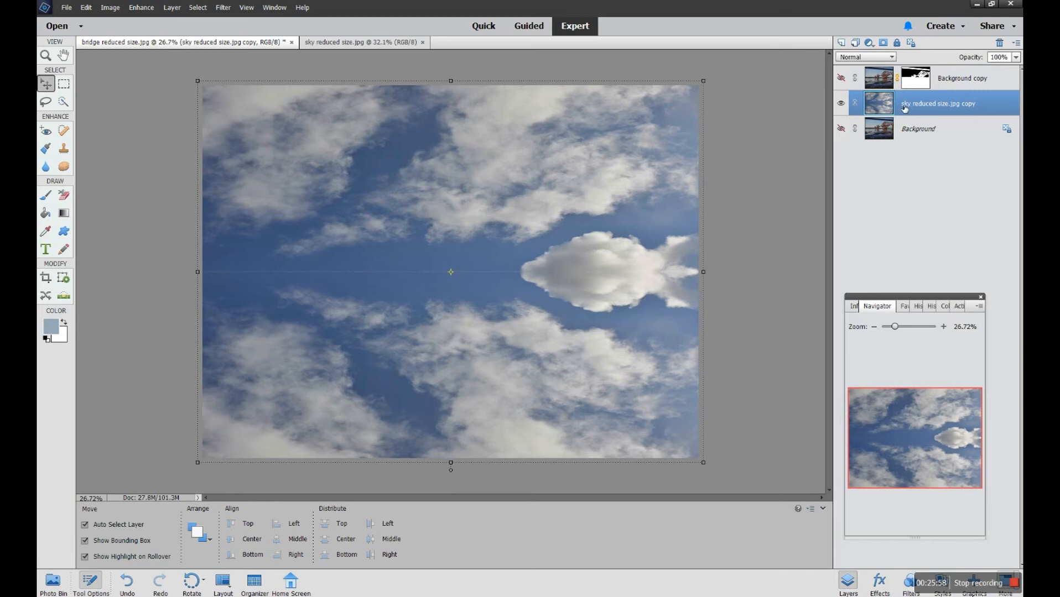
- Show Background copy over the merged sky and make it the active layer
left_click(847, 82)
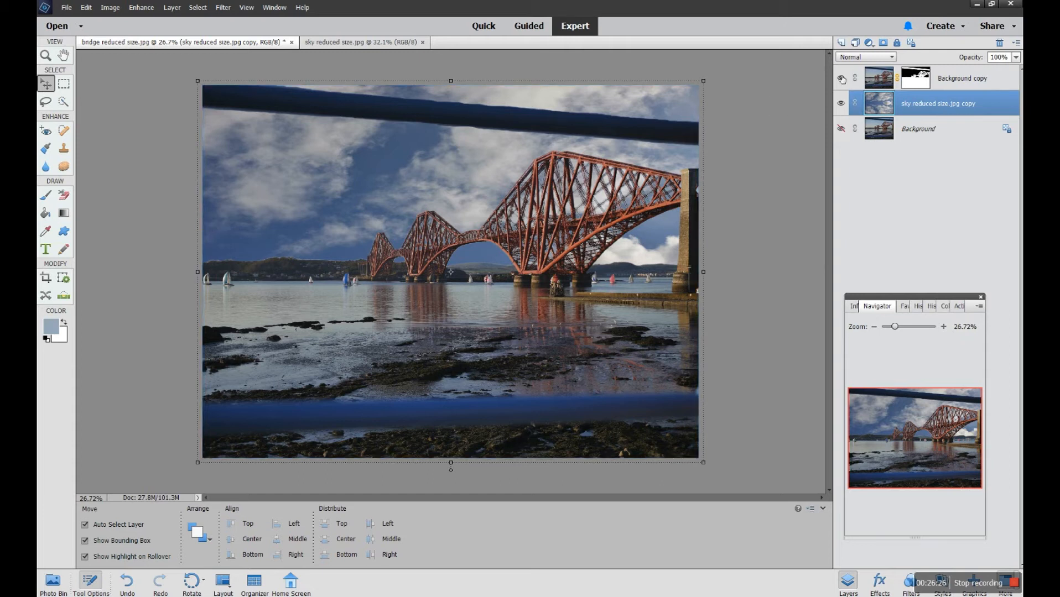
left_click(952, 81)
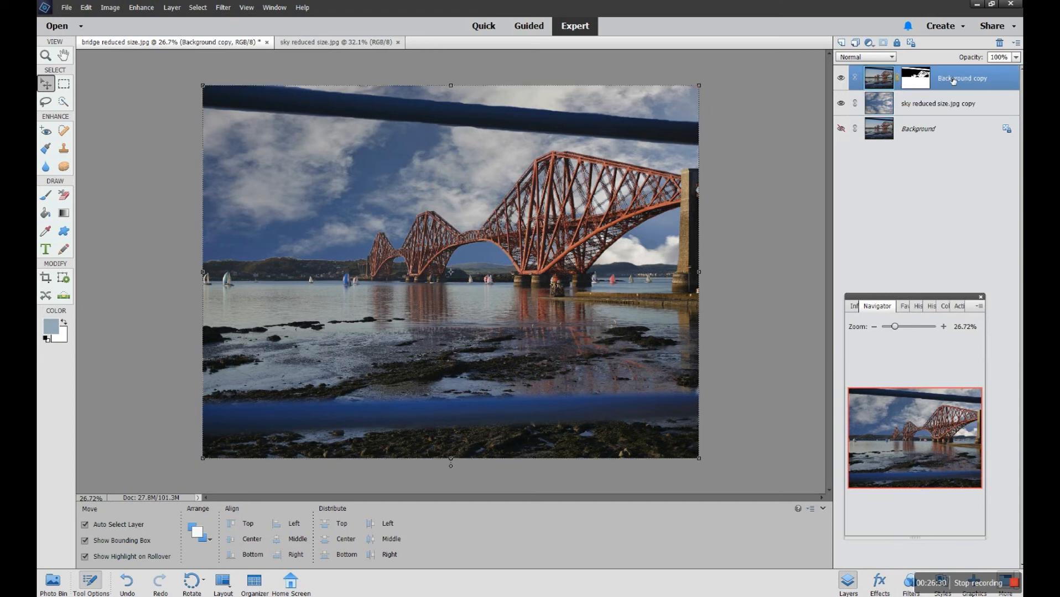
- Paint black on the Background copy layer mask over the water with a 919 px brush at 98% opacity to reveal the mirrored sky
left_click(912, 82)
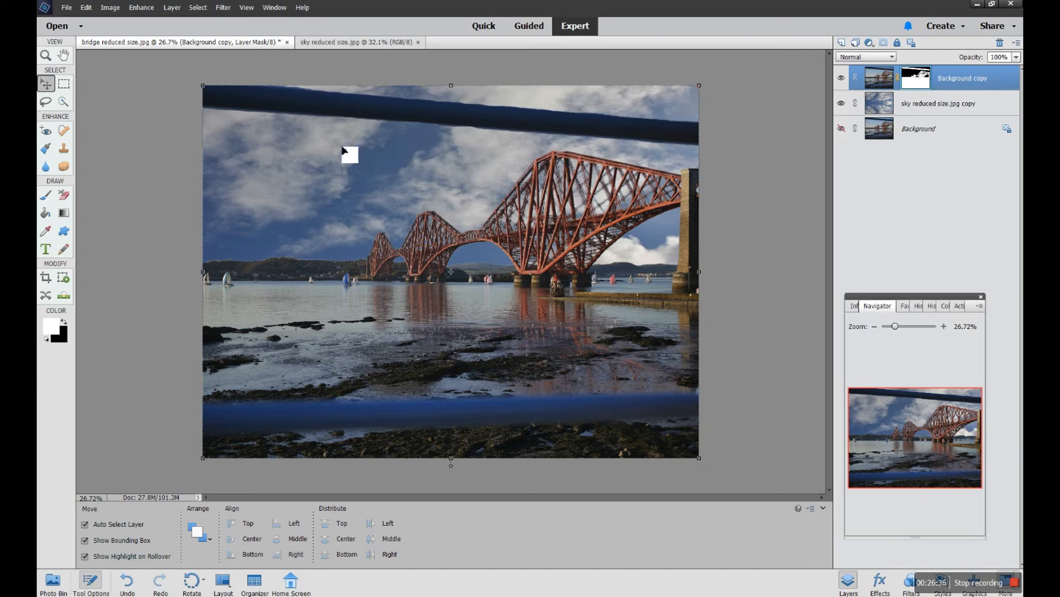
left_click(45, 195)
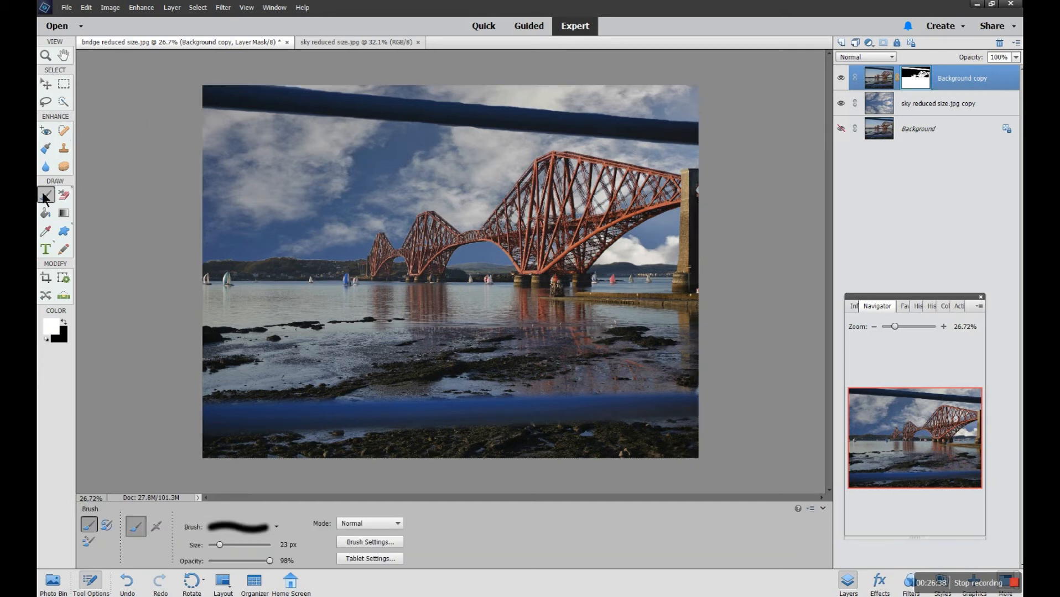
left_click(63, 324)
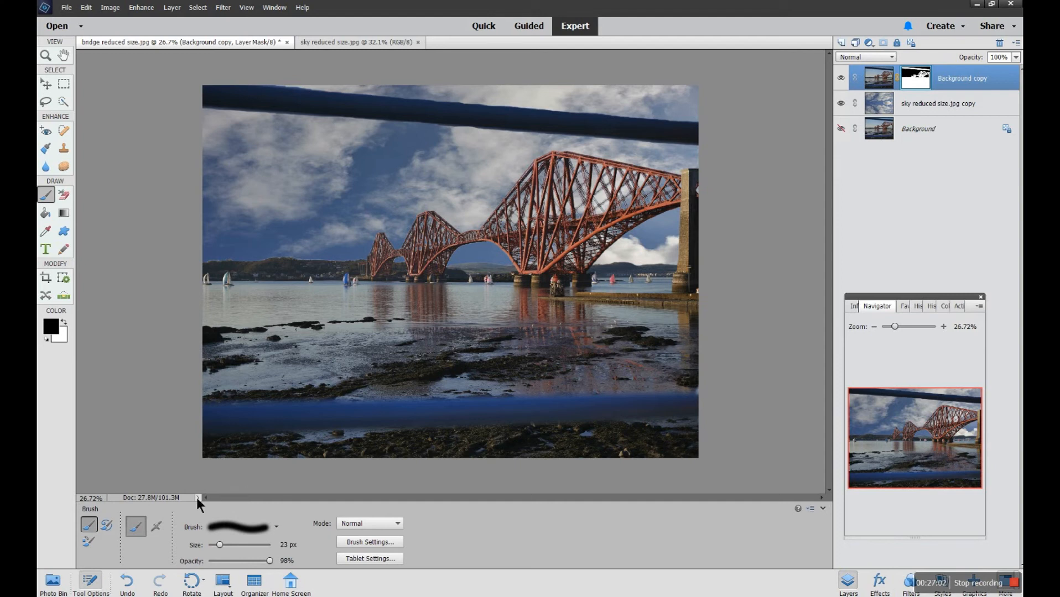
mouse_move(223, 544)
left_mouse_down()
mouse_move(264, 543)
mouse_move(256, 545)
left_mouse_up()
mouse_move(274, 334)
left_mouse_down()
mouse_move(323, 382)
mouse_move(566, 383)
left_mouse_up()
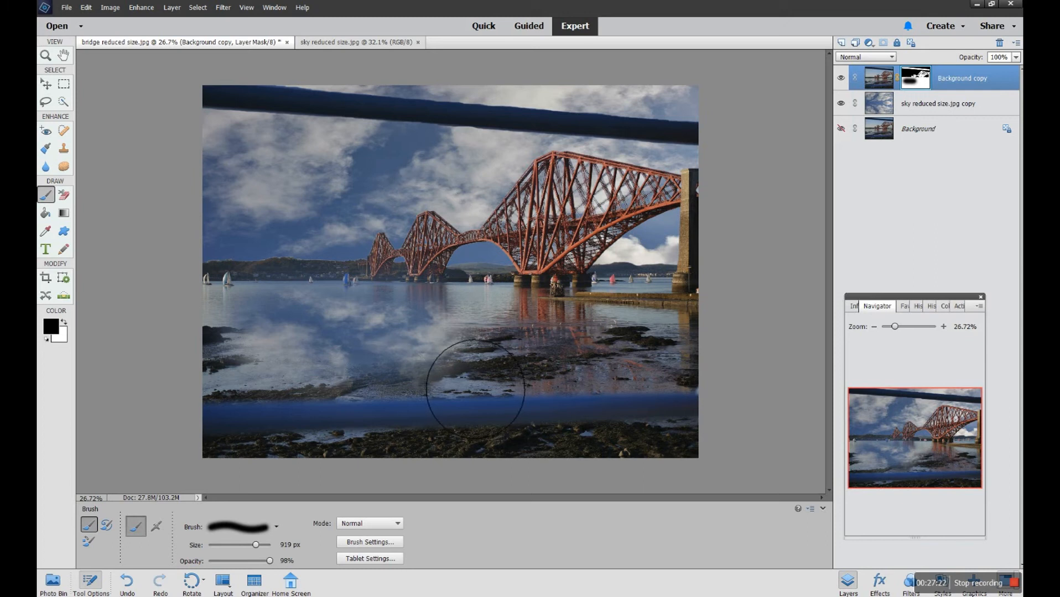
mouse_move(475, 390)
left_mouse_down()
mouse_move(537, 380)
mouse_move(570, 390)
left_mouse_up()
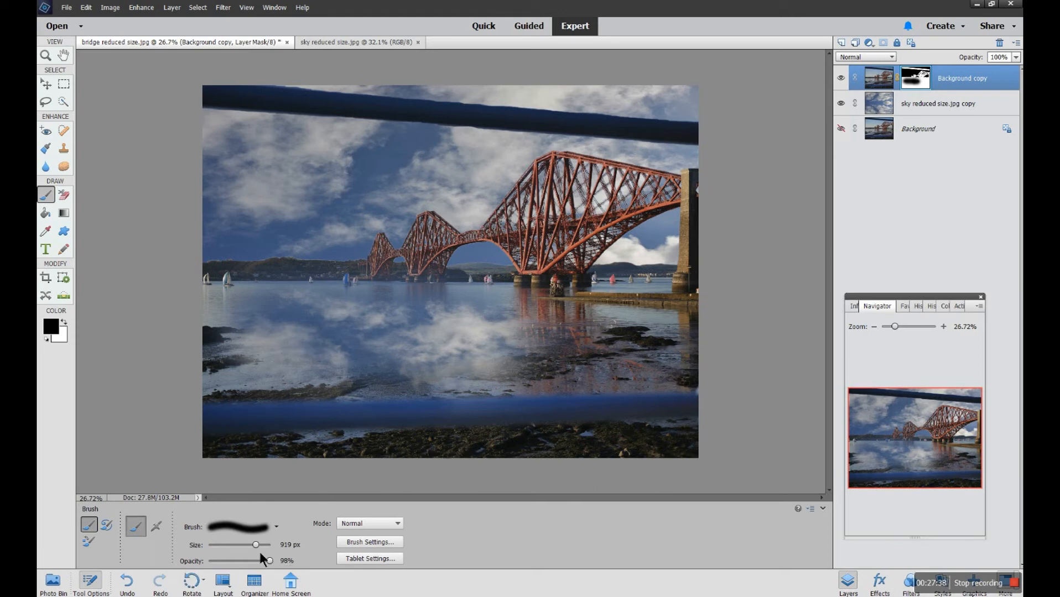
- Undo the brush strokes painted over the water on the Background copy mask
left_click(125, 582)
left_click(126, 582)
left_click(125, 582)
left_click(125, 582)
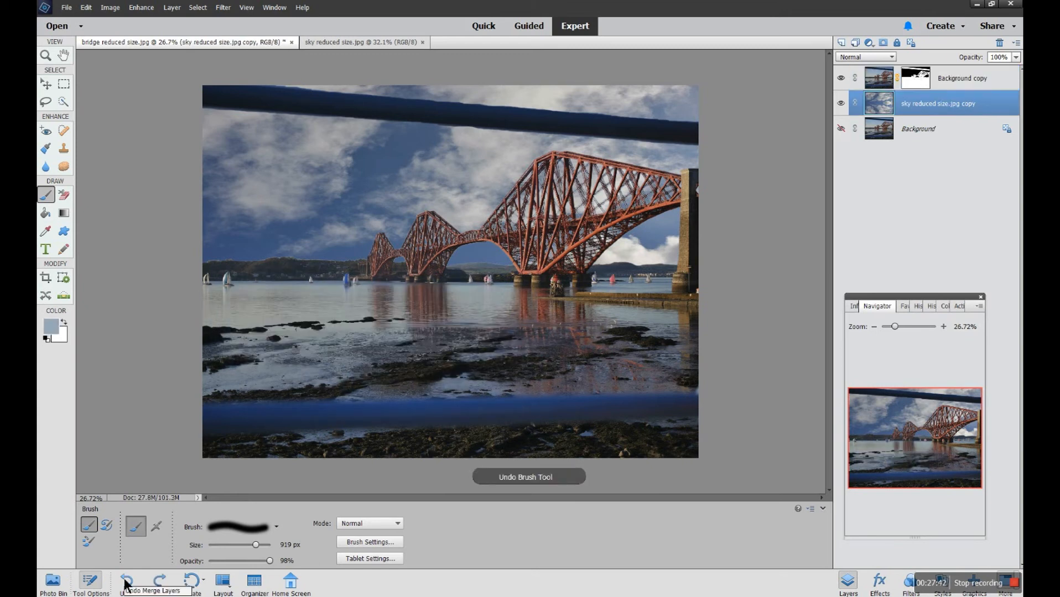
- Set the brush opacity to 16% and the brush size to 246 px
left_click_drag(269, 560, 218, 561)
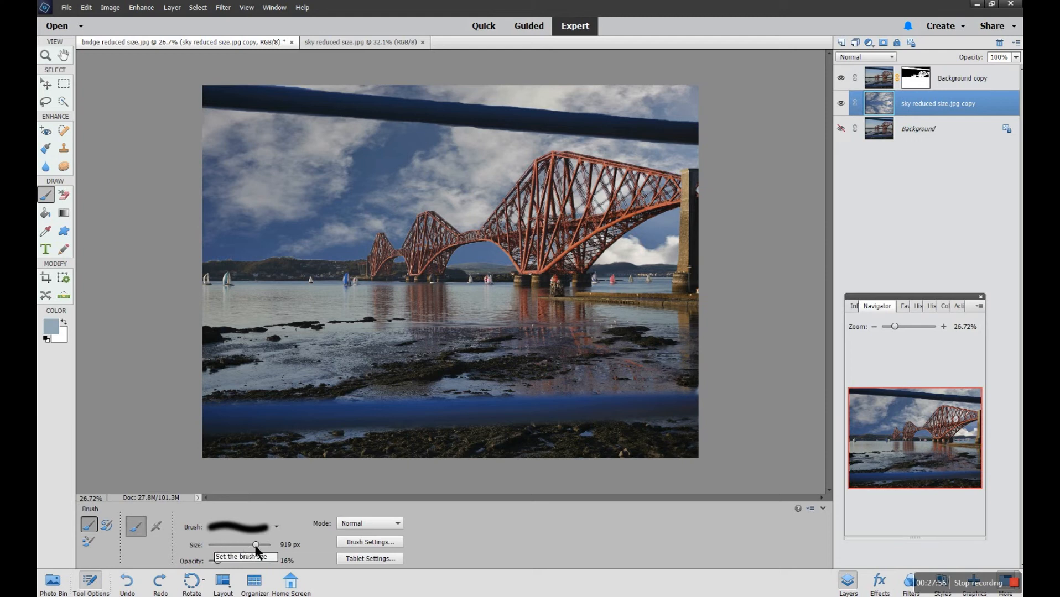
mouse_move(256, 547)
left_mouse_down()
mouse_move(241, 543)
mouse_move(254, 546)
left_mouse_up()
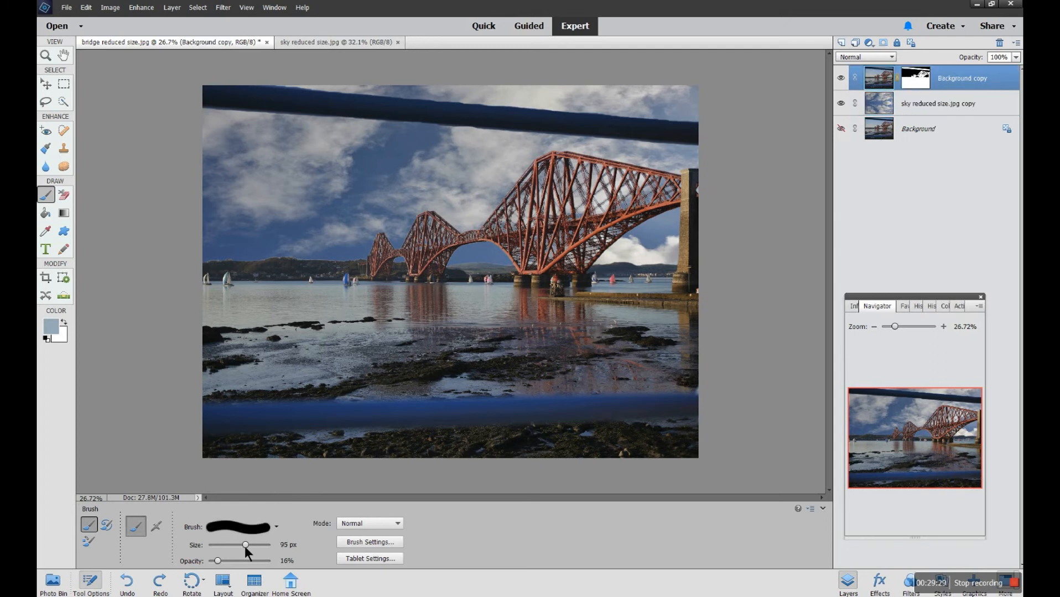
left_click_drag(246, 546, 251, 547)
left_click_drag(252, 546, 249, 547)
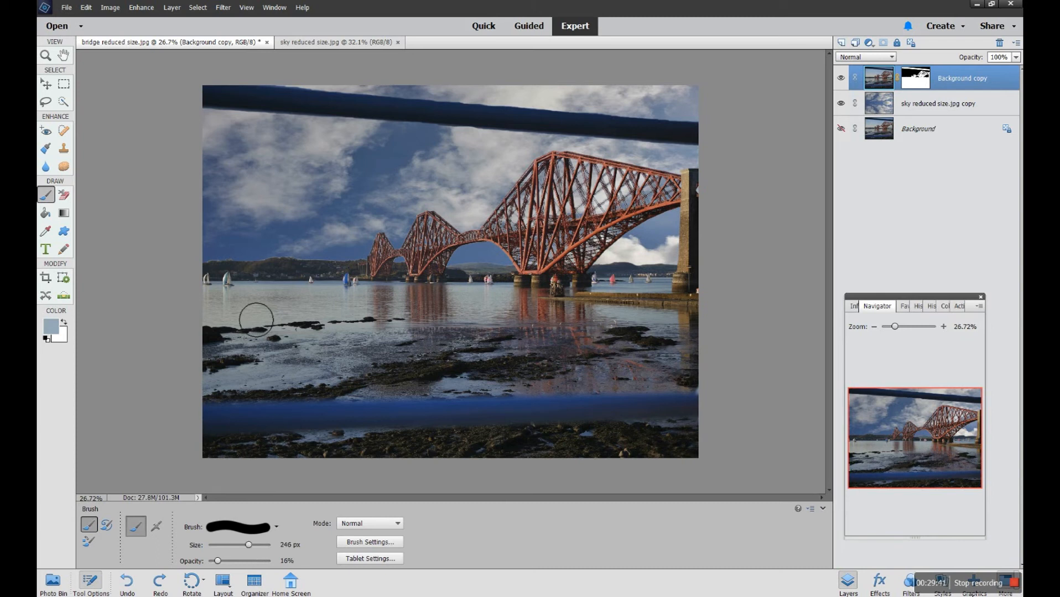
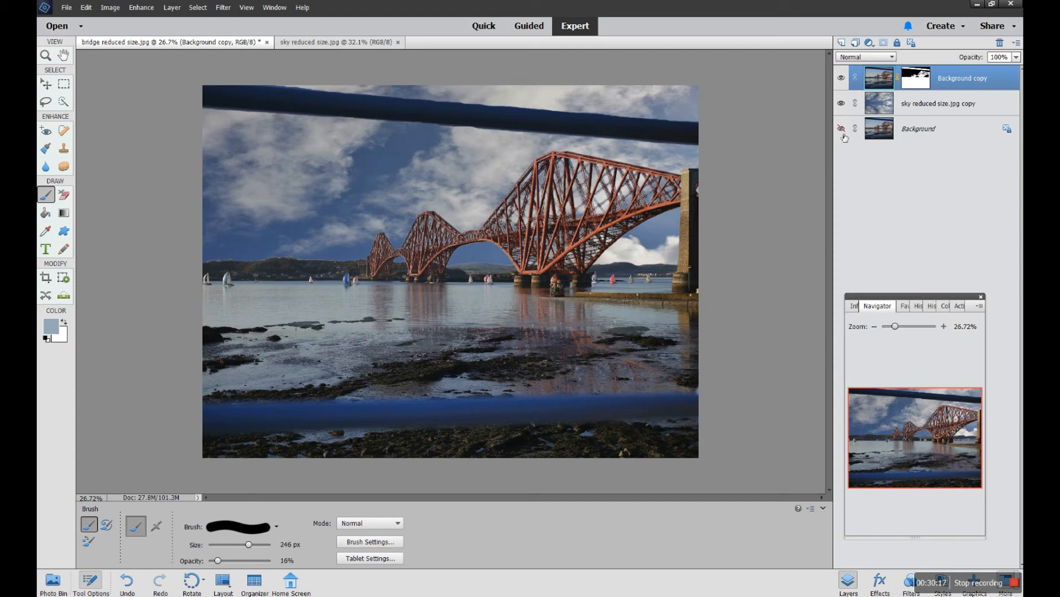
- Convert the locked Background into a regular layer named Layer 0 and move it to the top of the layer stack
left_click(937, 131)
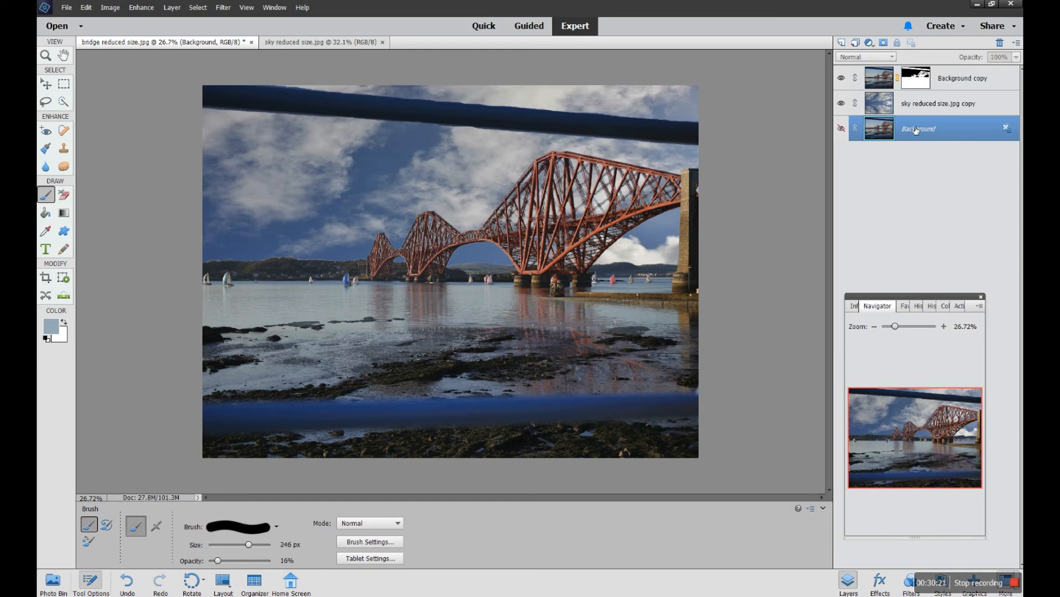
double_click(982, 132)
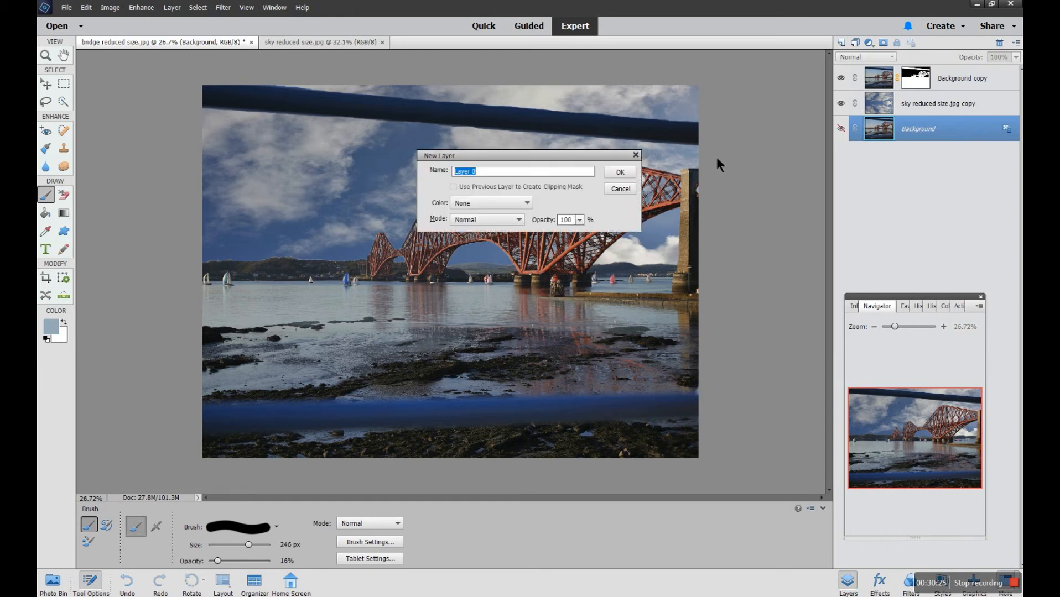
left_click(615, 173)
left_click_drag(951, 133, 957, 77)
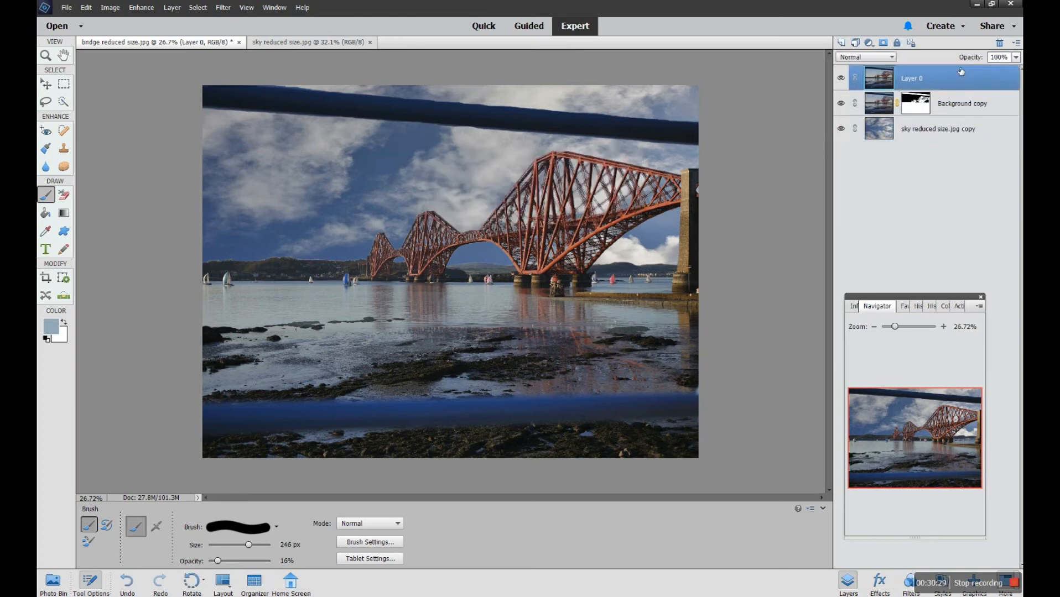
- Toggle the visibility of Layer 0 to compare the original photo with the new sky, leaving the layer hidden
left_click(841, 78)
left_click(845, 79)
left_click(845, 80)
left_click(845, 80)
left_click(845, 79)
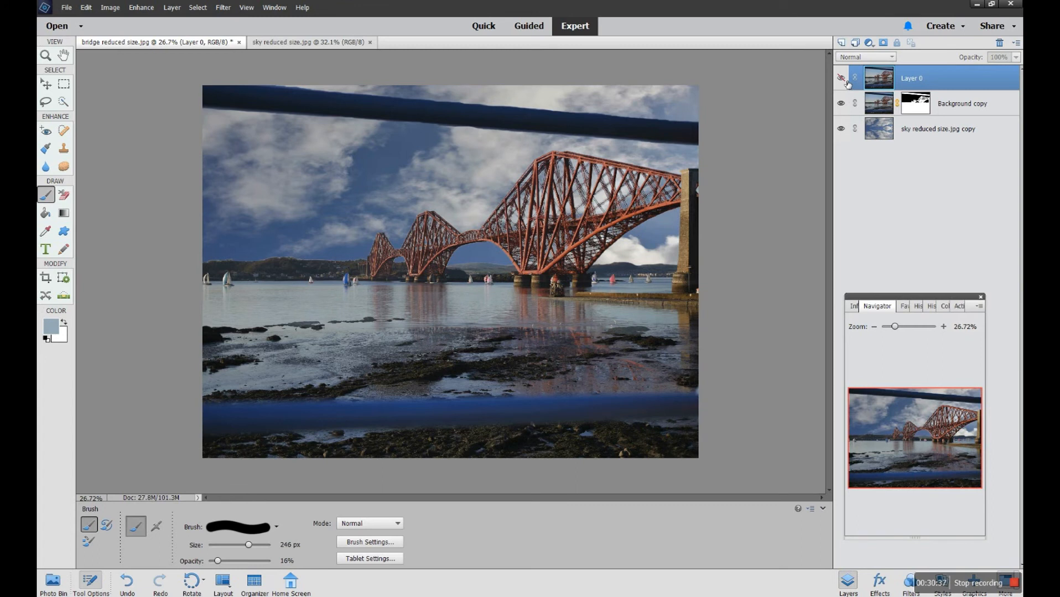
left_click(845, 80)
left_click(845, 79)
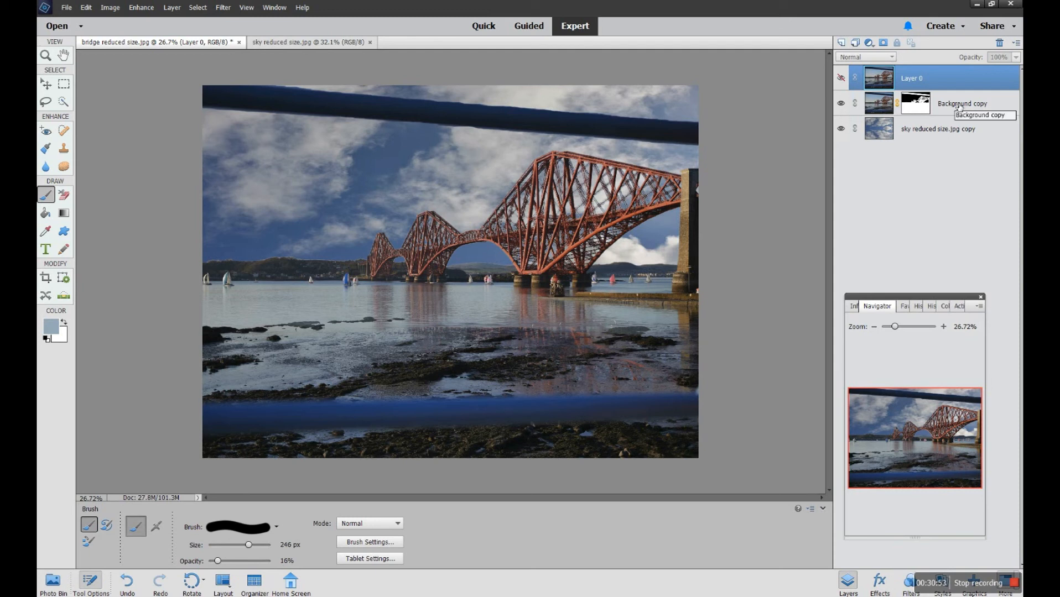
- Add a Hue/Saturation adjustment layer above the merged sky layer with Hue -1, Saturation +16 and Lightness +28
left_click(929, 132)
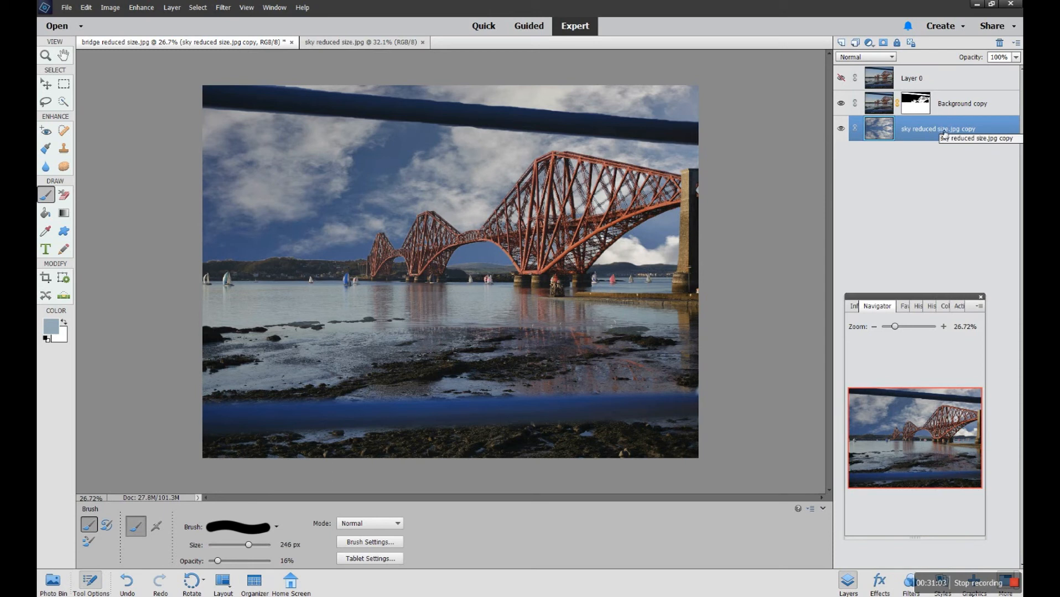
left_click(873, 45)
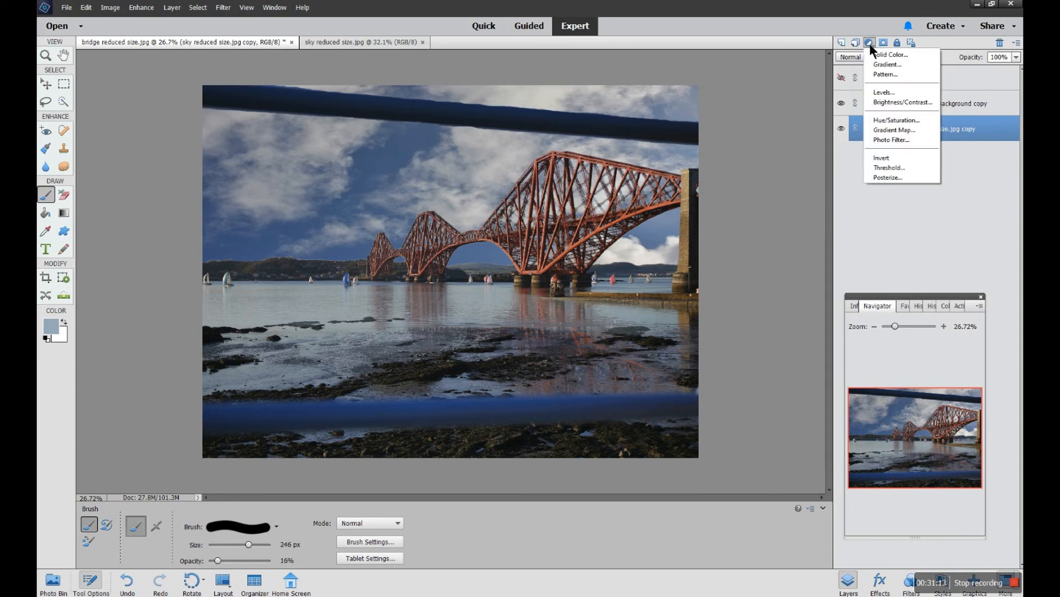
left_click(891, 120)
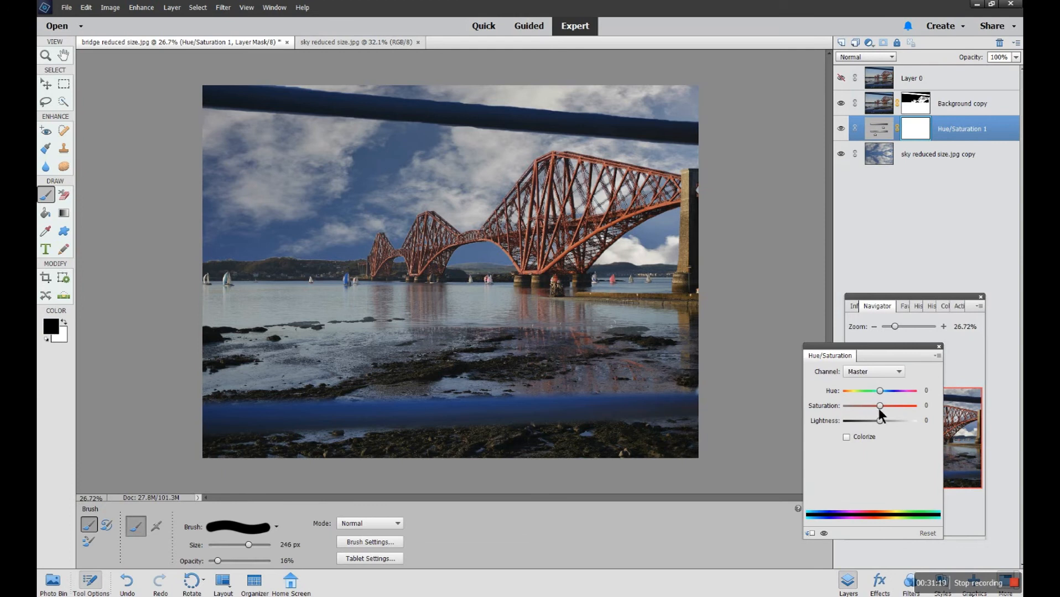
mouse_move(880, 407)
left_mouse_down()
mouse_move(871, 408)
mouse_move(875, 393)
mouse_move(880, 421)
mouse_move(893, 420)
left_mouse_up()
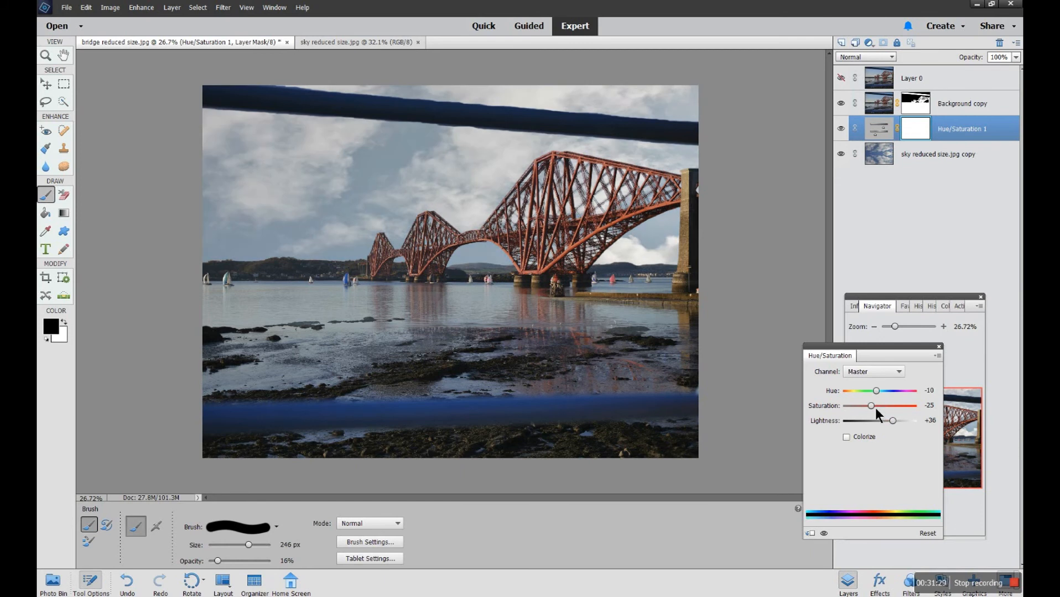
left_click_drag(875, 406, 881, 406)
left_click_drag(889, 421, 887, 418)
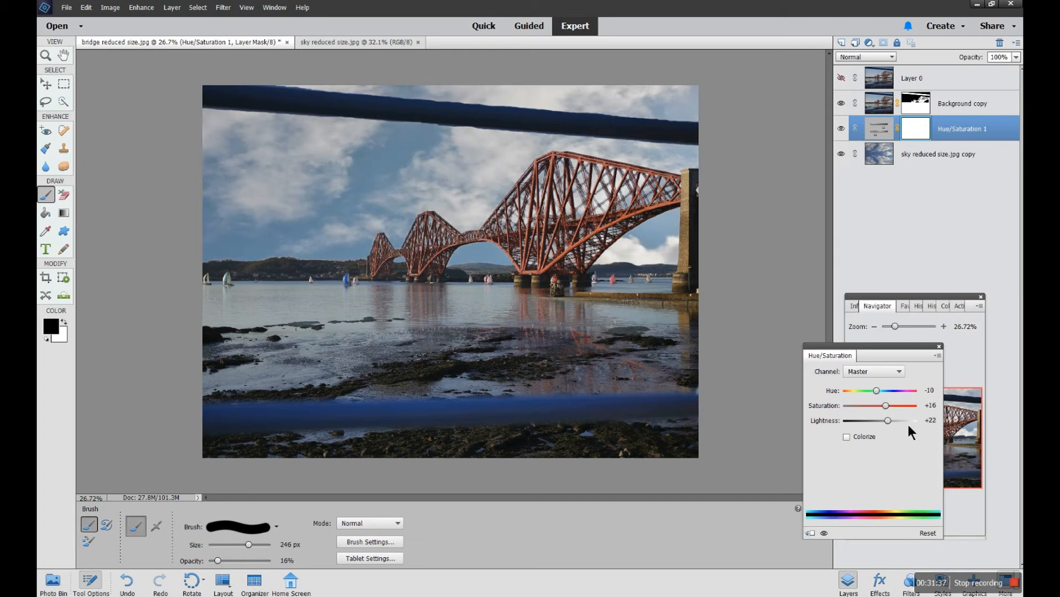
left_click_drag(876, 391, 881, 395)
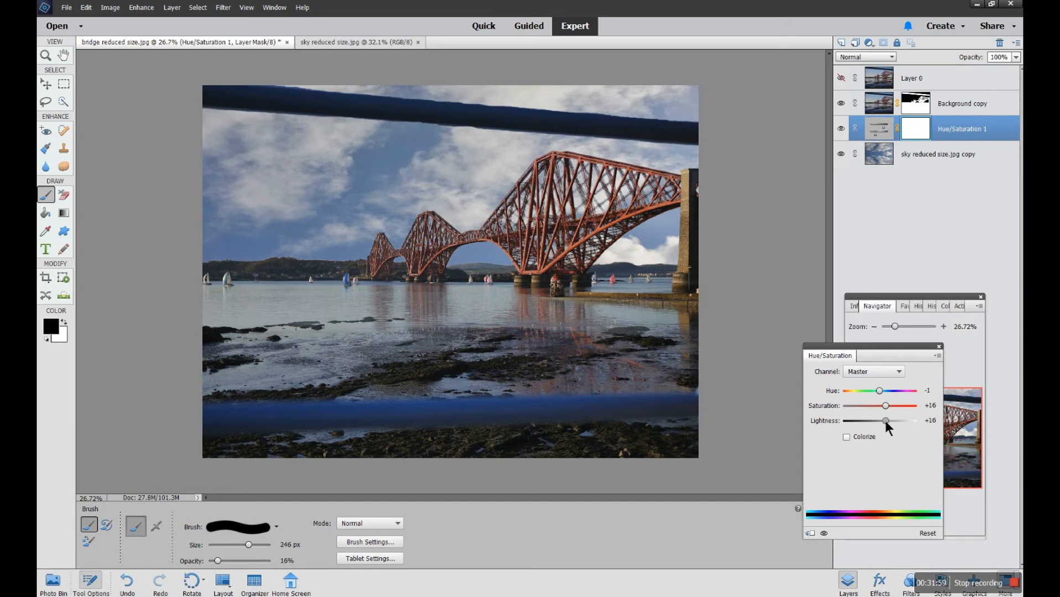
left_click_drag(886, 421, 890, 418)
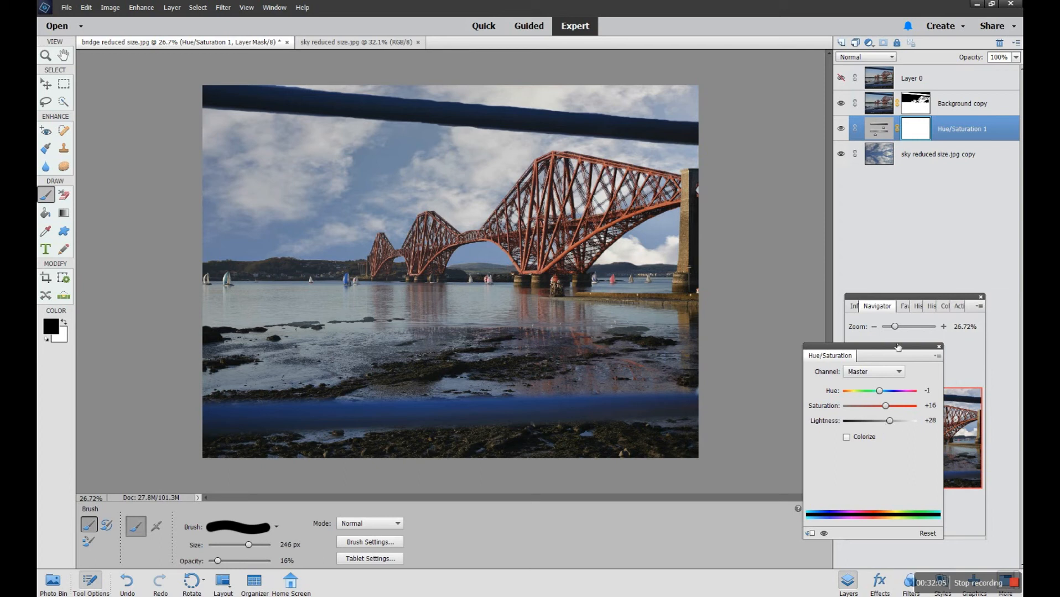
- Compare the sky with and without the Hue/Saturation adjustment by toggling its visibility, leaving it shown
left_click(841, 129)
left_click(841, 130)
left_click(841, 129)
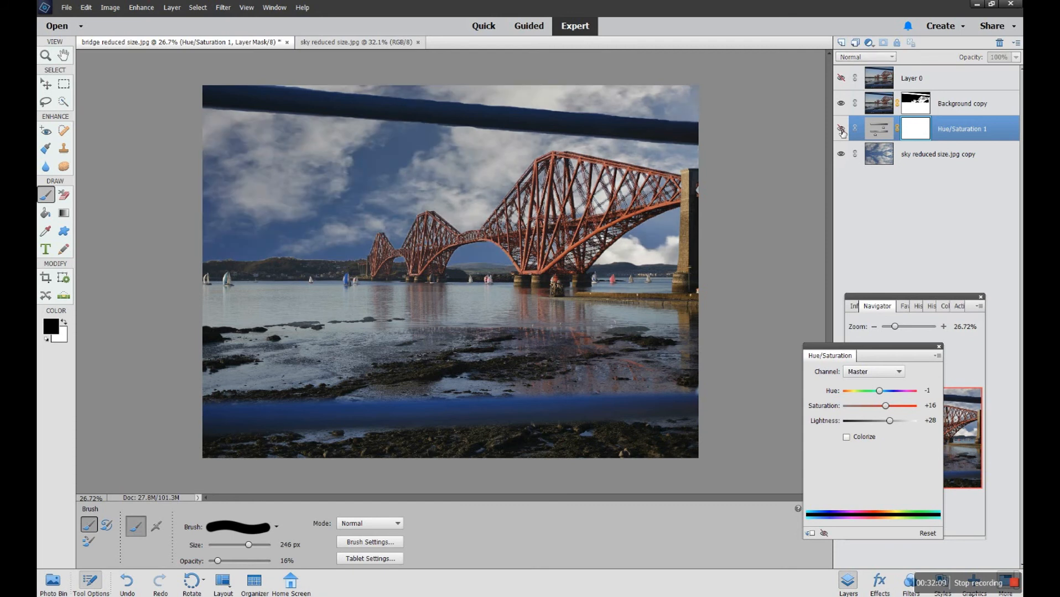
left_click(841, 129)
left_click(840, 130)
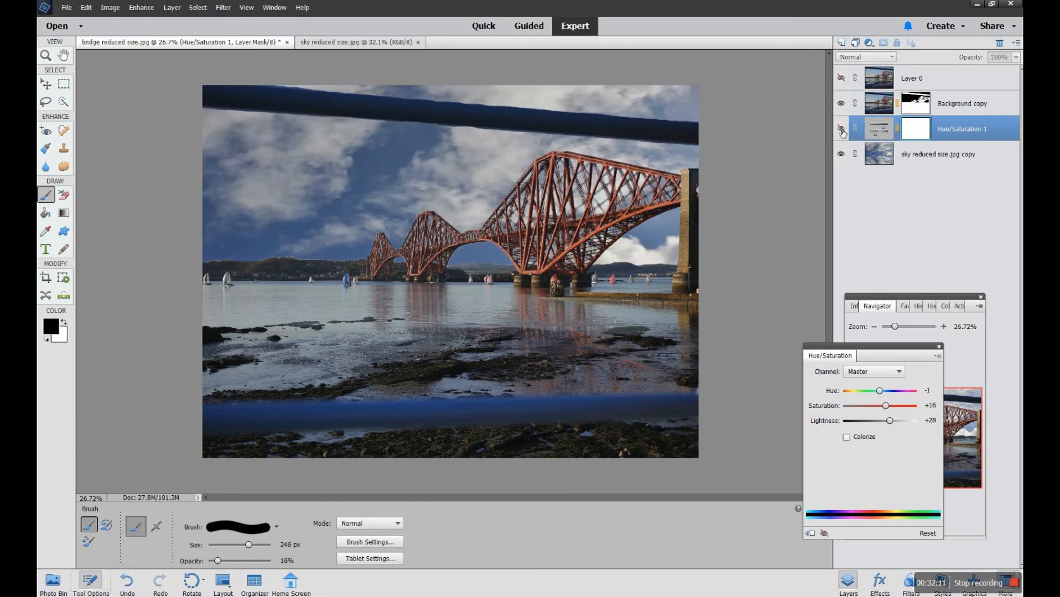
left_click(841, 130)
left_click(841, 130)
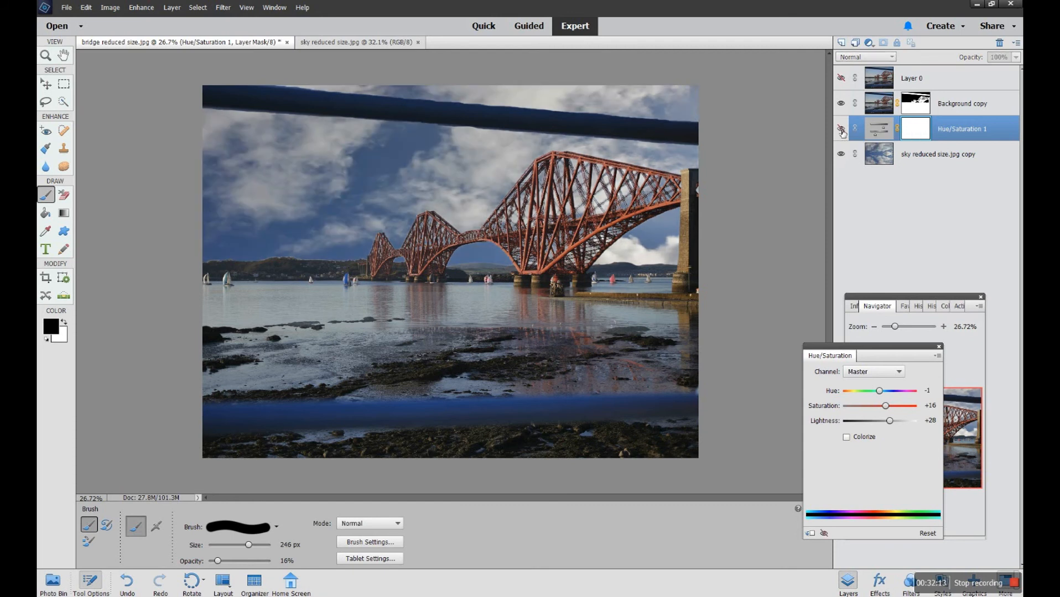
left_click(841, 130)
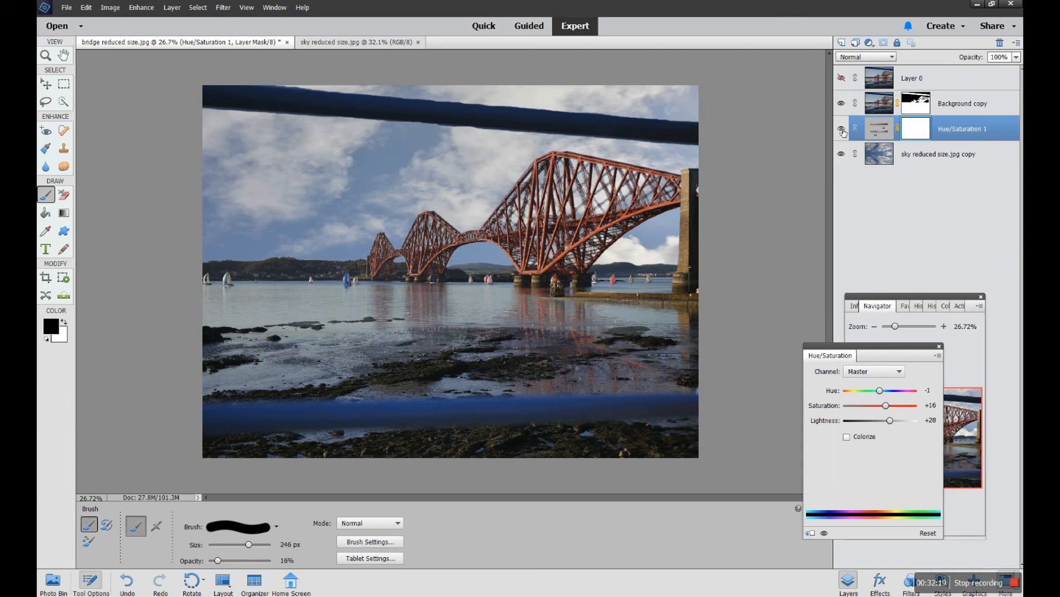
left_click(841, 129)
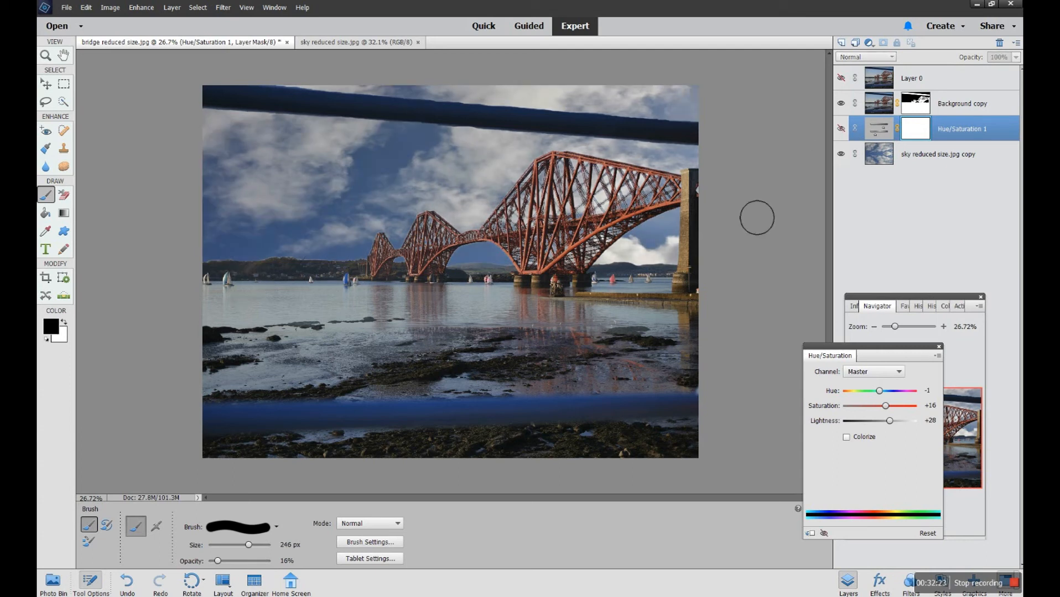
left_click(841, 129)
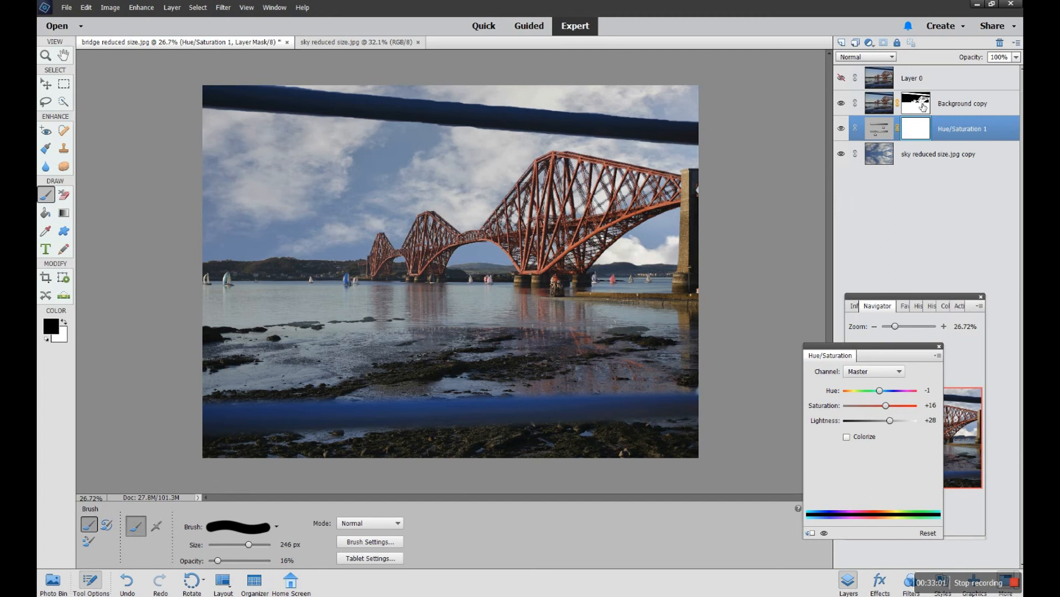
- Paint black on the Background copy mask along the upper and lower edges of the blue rail with a 23 px brush at 64% opacity
left_click(923, 107)
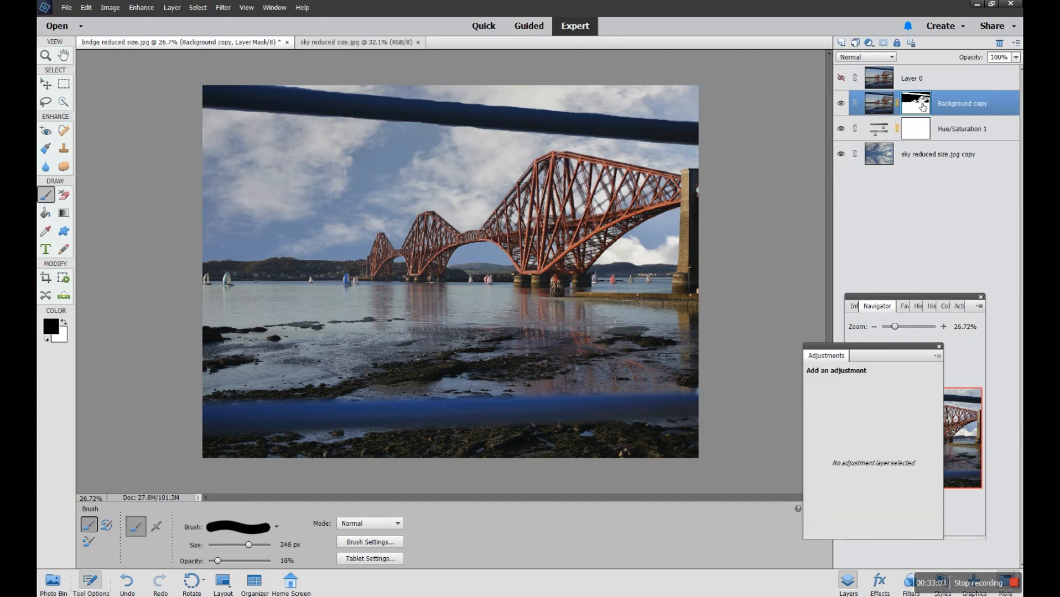
left_click_drag(898, 327, 918, 328)
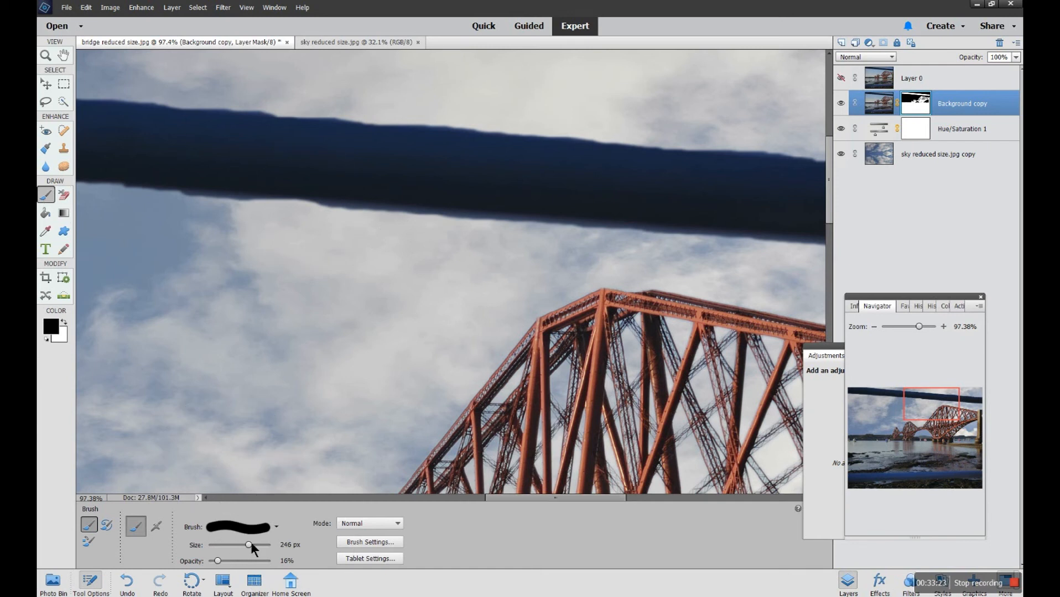
left_click_drag(248, 545, 220, 543)
left_click(226, 562)
left_click_drag(239, 559, 248, 561)
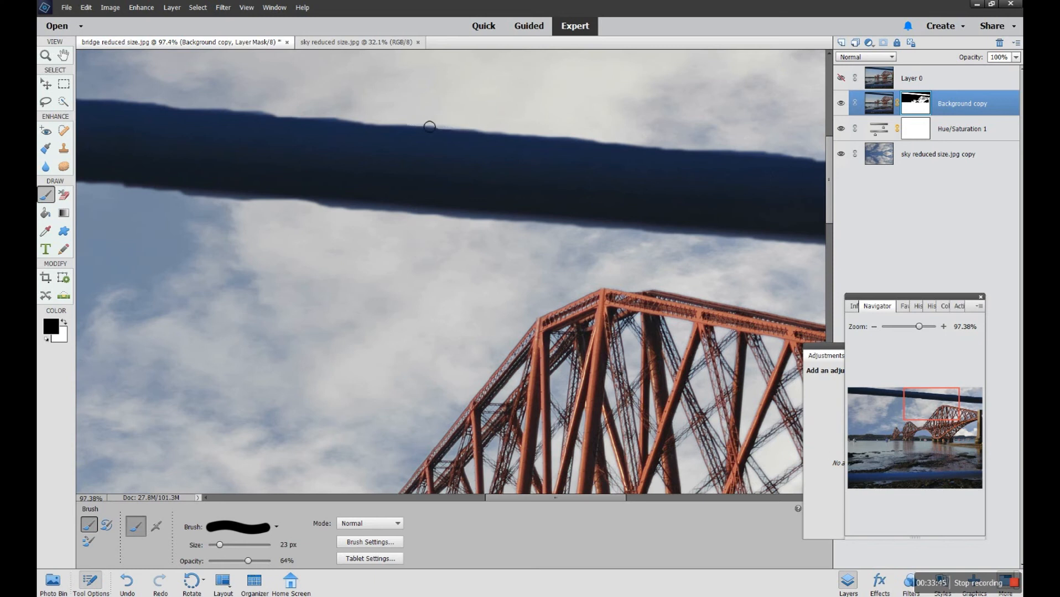
left_click_drag(459, 130, 812, 161)
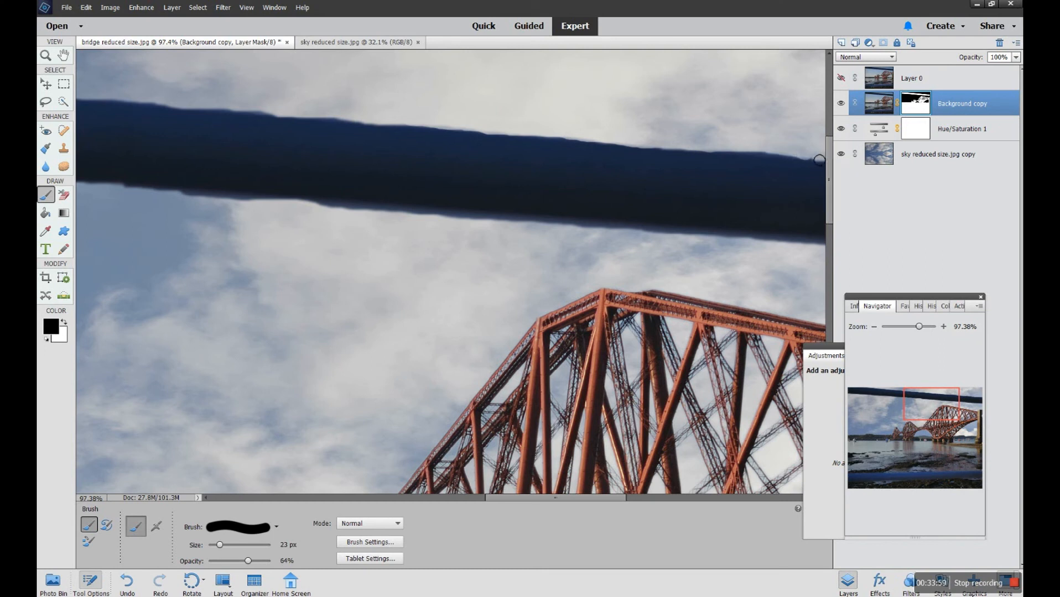
left_click_drag(811, 161, 734, 151)
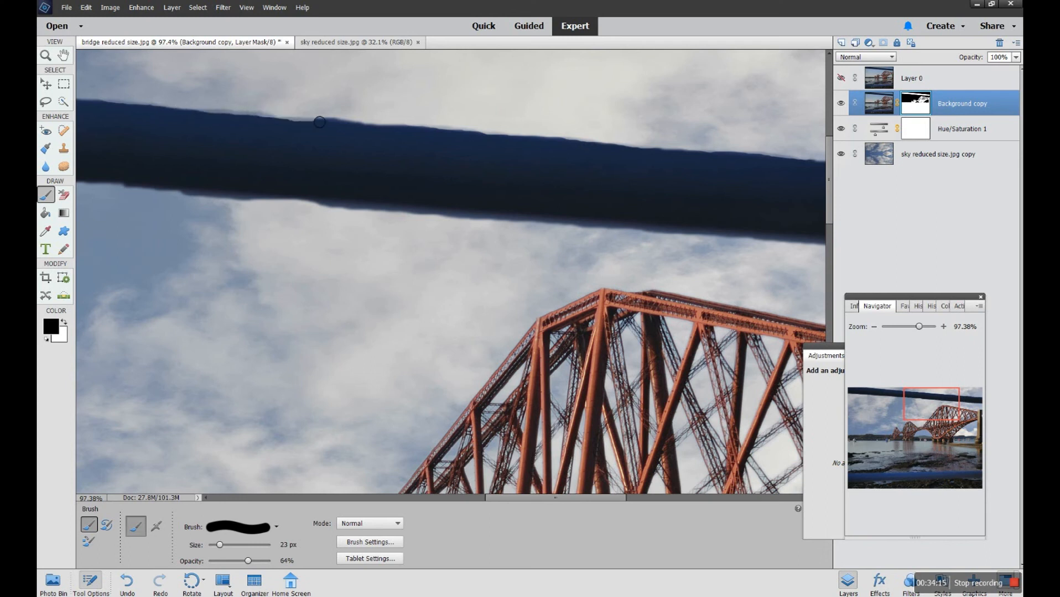
left_click_drag(334, 122, 381, 121)
left_click_drag(197, 206, 468, 227)
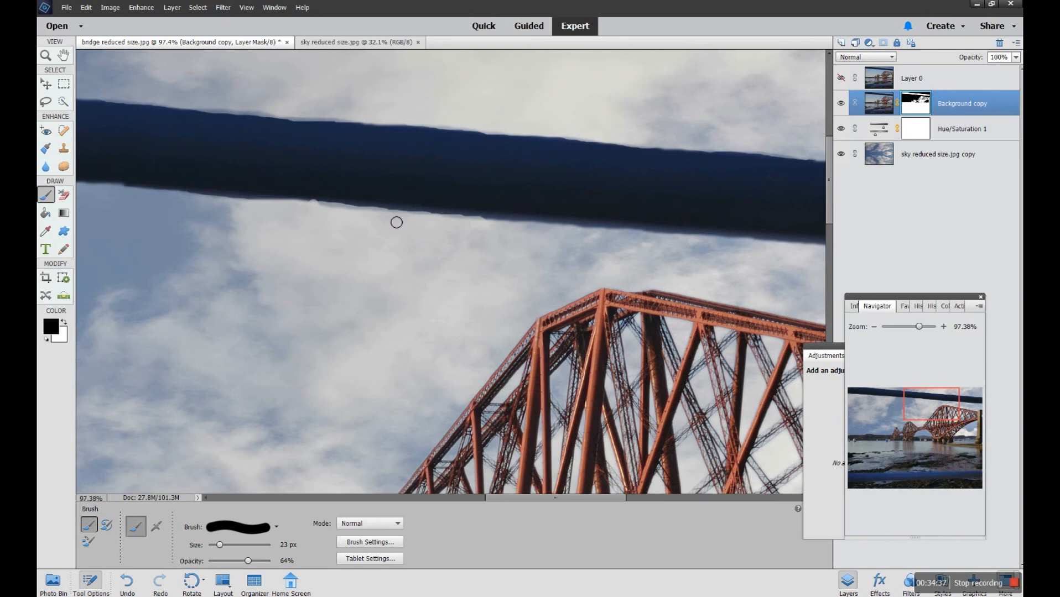
left_click_drag(395, 220, 802, 254)
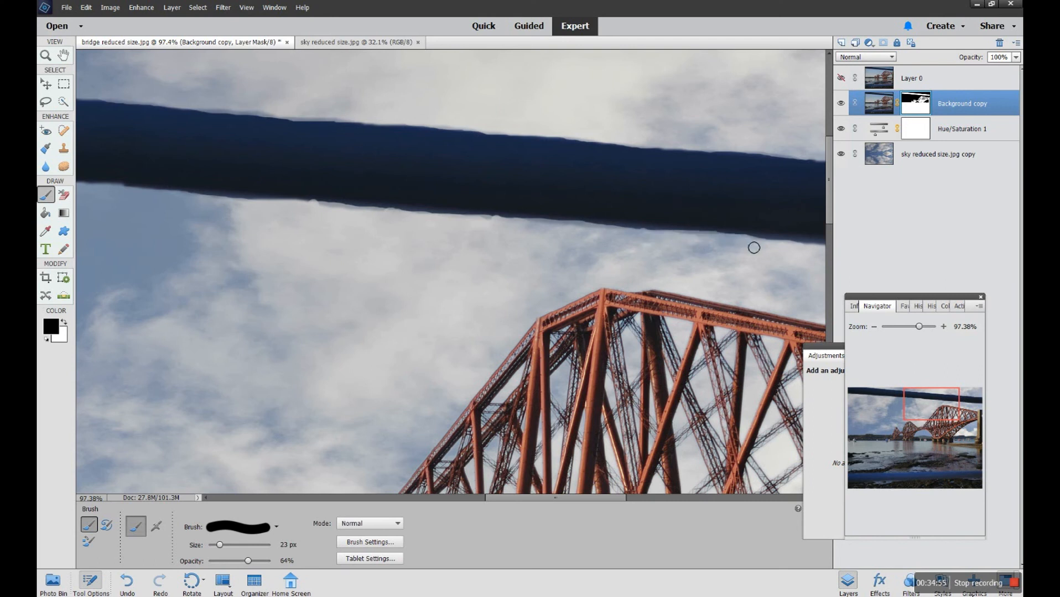
- Paint black on the Background copy mask along both edges of the rail's right section at 64% opacity, undoing one stray stroke beneath it
left_click(835, 252)
left_click_drag(937, 415, 982, 409)
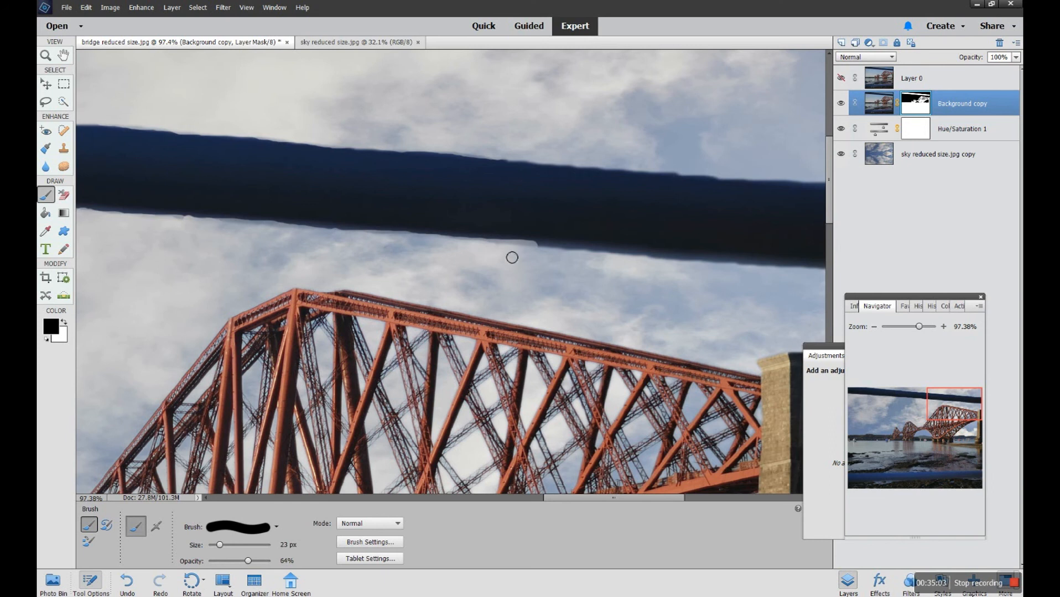
left_click_drag(530, 253, 486, 249)
left_click(126, 584)
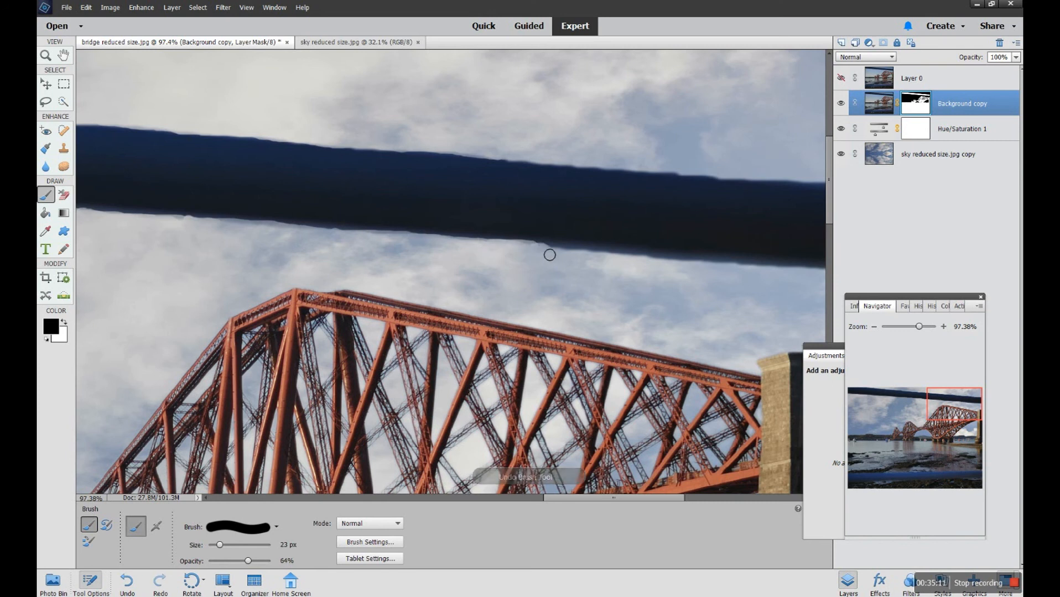
left_click_drag(549, 255, 777, 277)
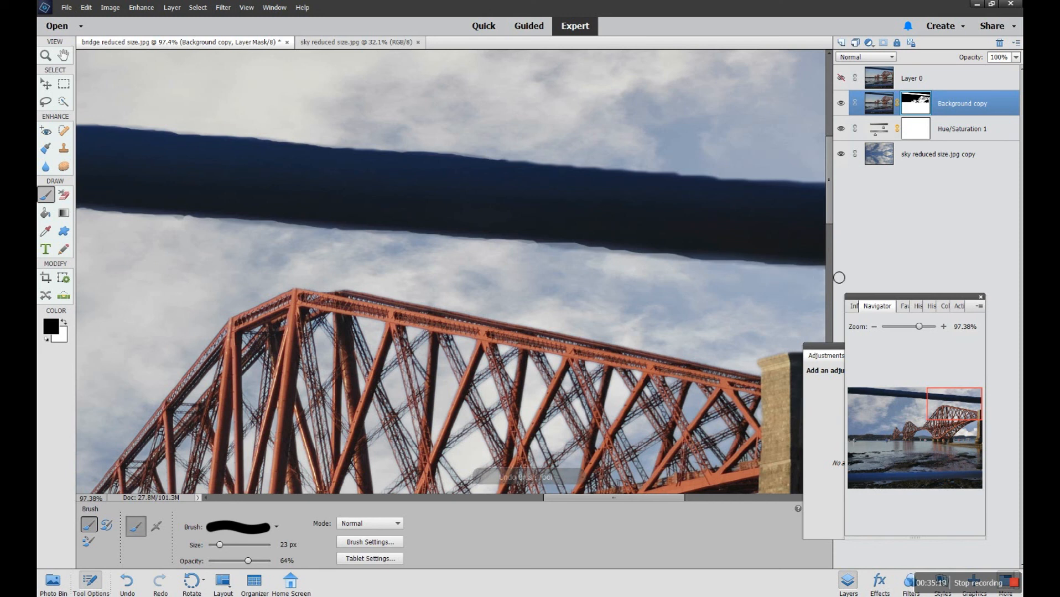
left_click_drag(352, 146, 805, 178)
- Paint black on the mask along both edges of the rail's left section, raising the brush opacity to 100% for the upper edge
left_click_drag(951, 390, 871, 390)
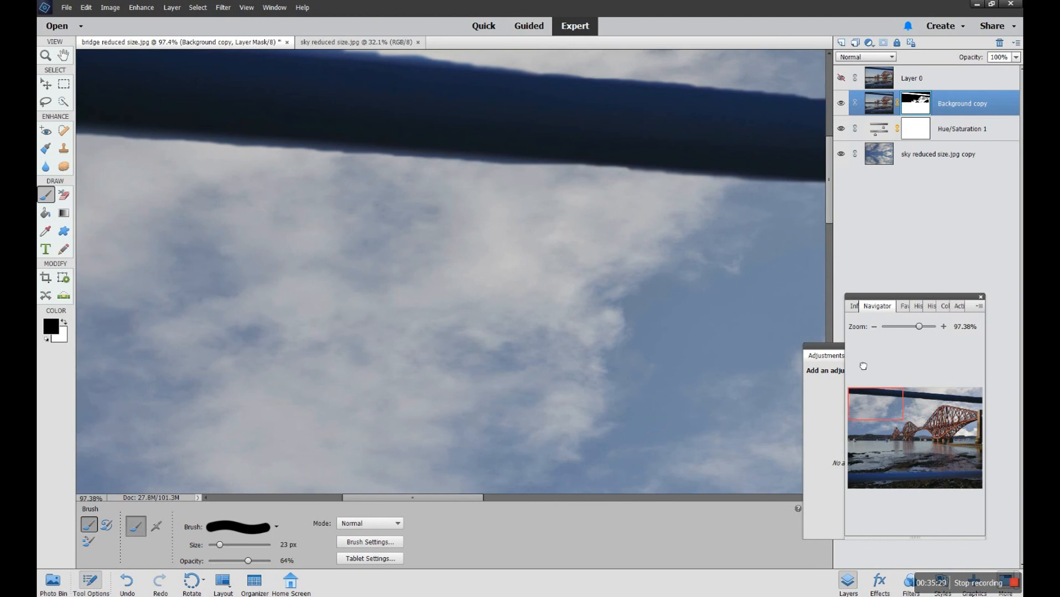
mouse_move(447, 64)
left_mouse_down()
mouse_move(319, 52)
mouse_move(573, 82)
mouse_move(739, 84)
left_mouse_up()
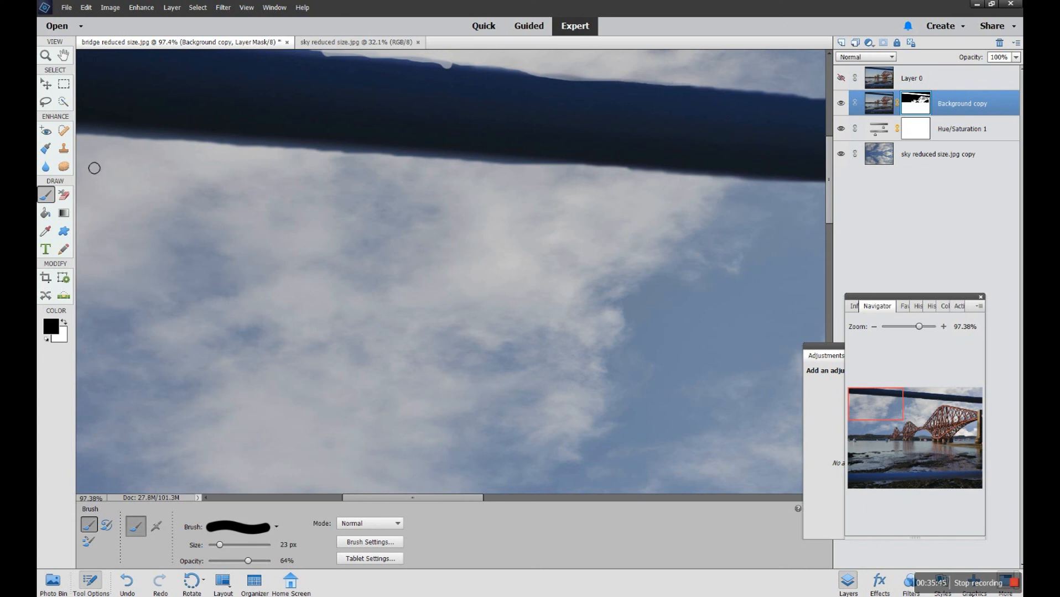
left_click_drag(91, 145, 426, 168)
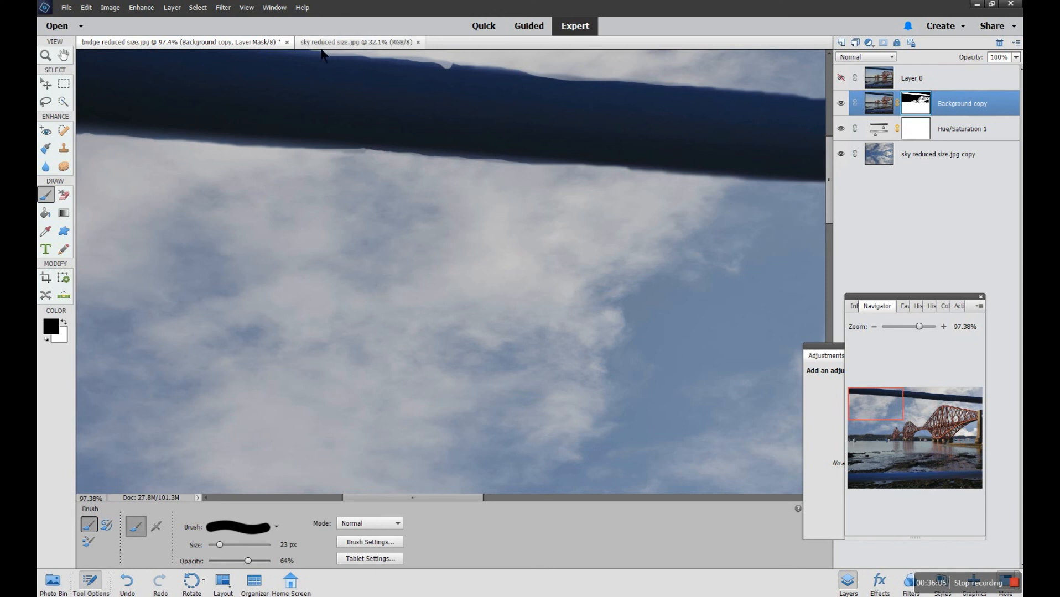
left_click_drag(325, 60, 523, 70)
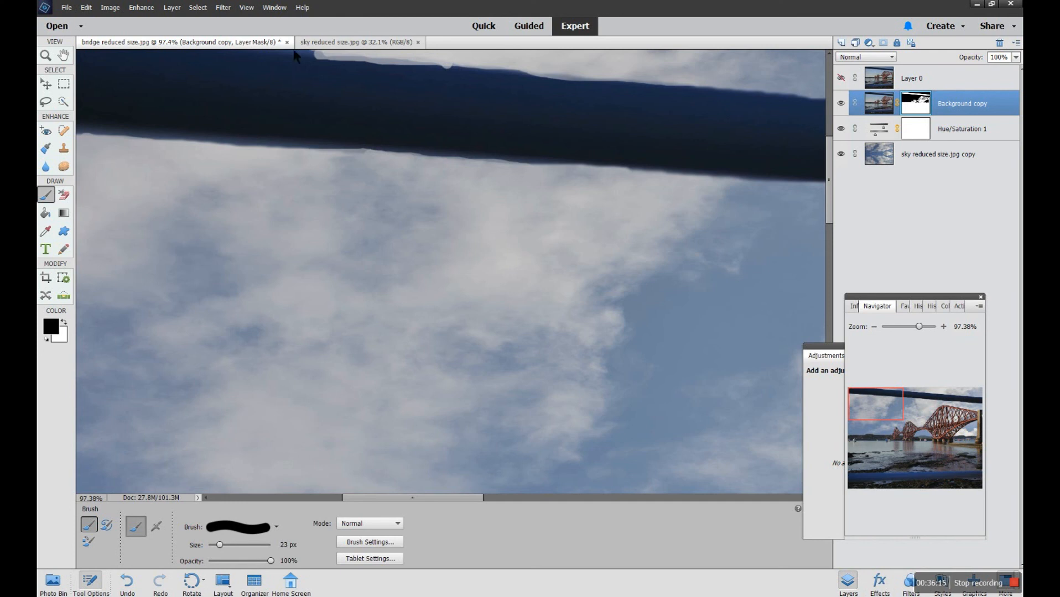
left_click_drag(328, 58, 686, 78)
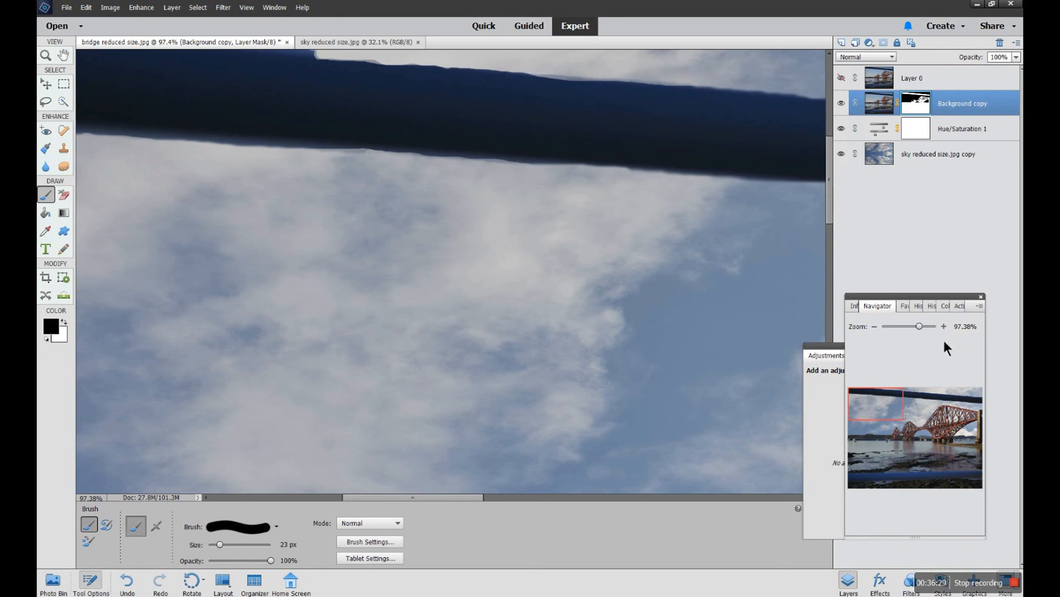
- Activate the Quick Selection tool with the whole bridge photo in view
left_click_drag(919, 327, 889, 327)
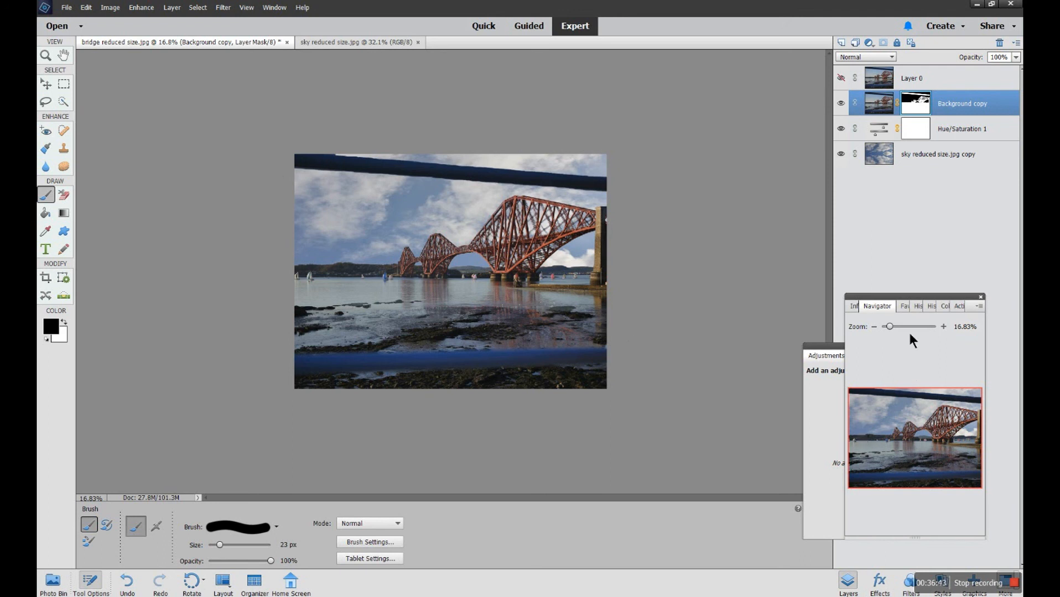
left_click(893, 325)
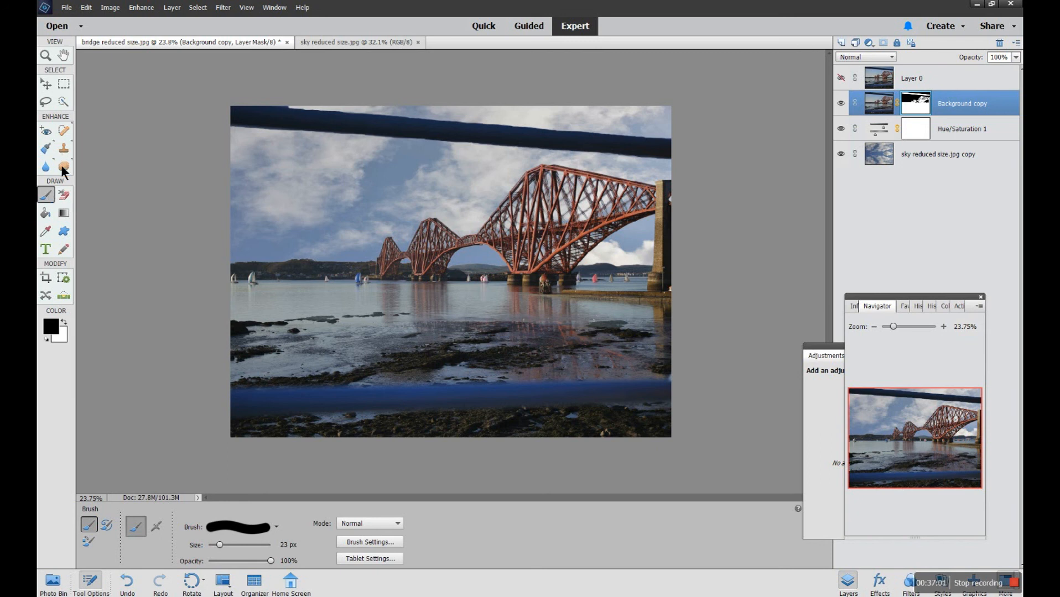
left_click(64, 102)
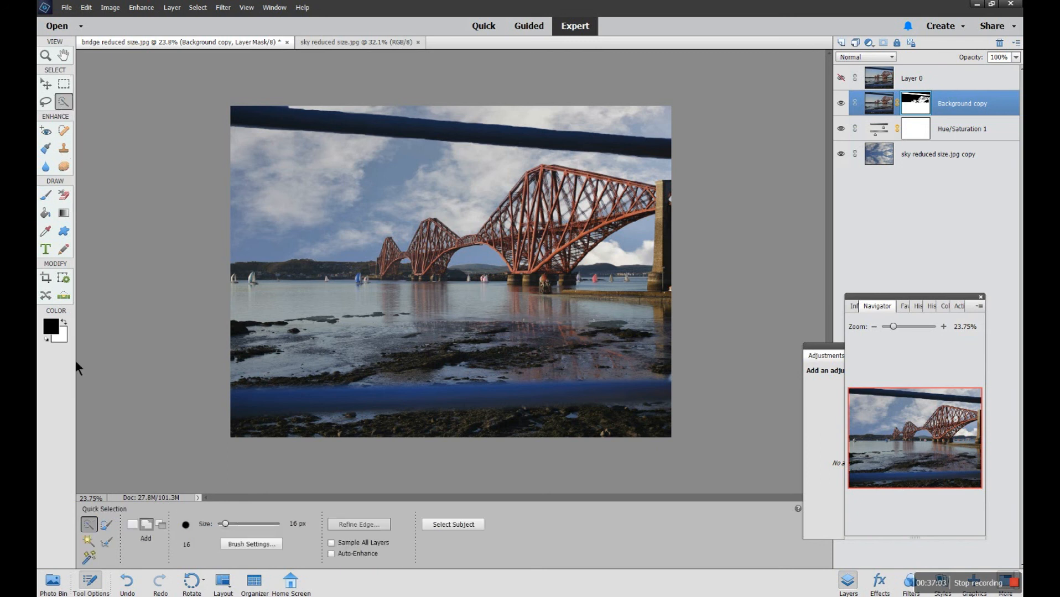